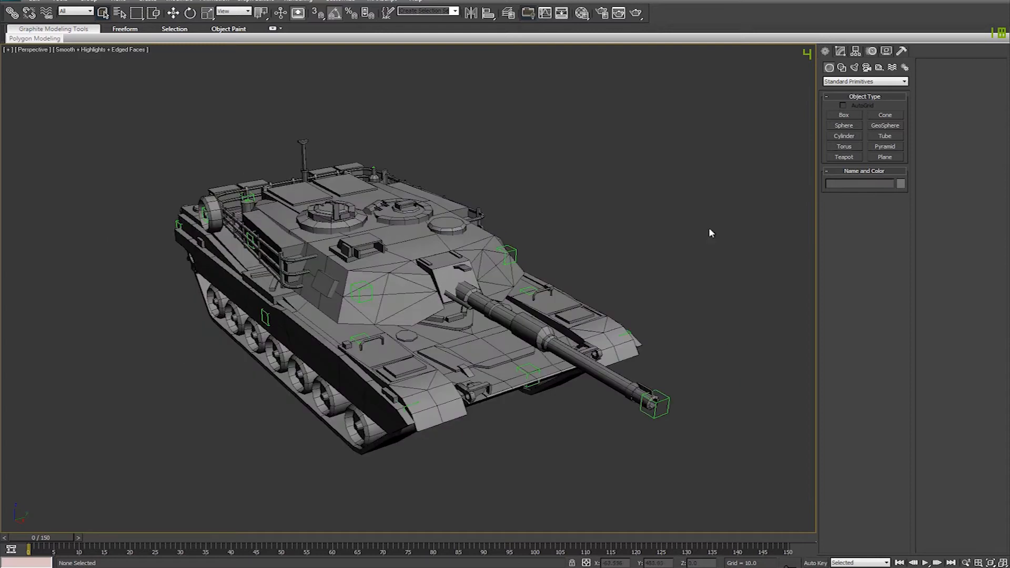
# - Examine the detailed tank model from both sides, from above and from the front at track level
pyautogui.scroll(-3, 677, 249)
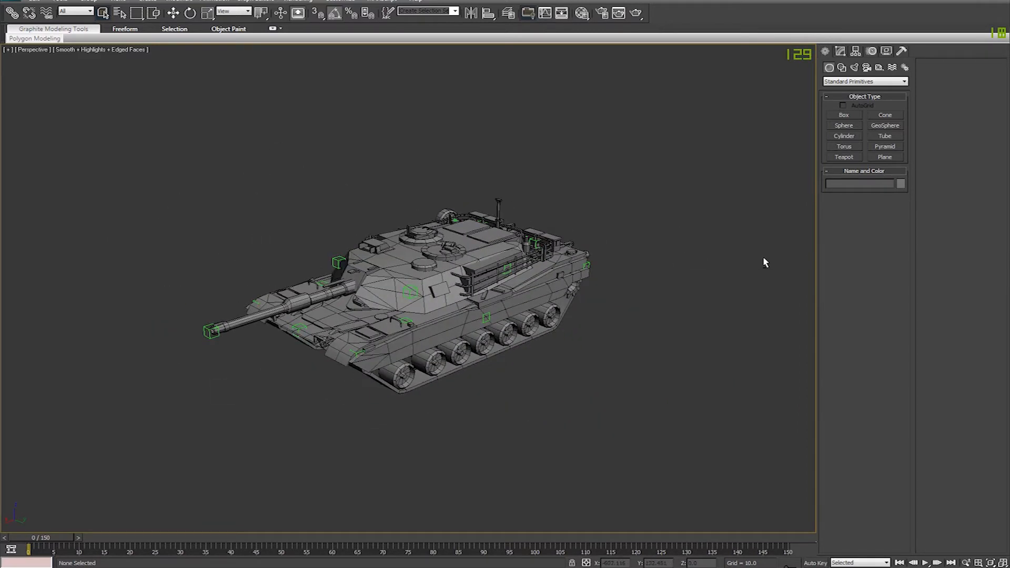
pyautogui.keyDown('alt'); pyautogui.moveTo(500, 244); pyautogui.dragTo(593, 250, button='middle'); pyautogui.keyUp('alt')
pyautogui.keyDown('alt'); pyautogui.moveTo(538, 278); pyautogui.dragTo(544, 245, button='middle'); pyautogui.keyUp('alt')
pyautogui.scroll(3, 544, 245)
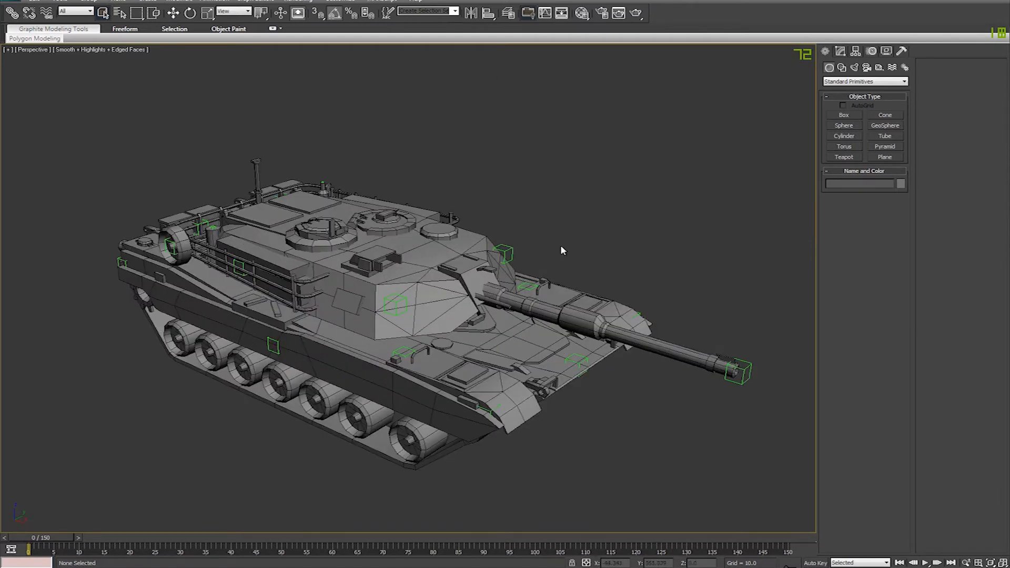
pyautogui.scroll(-2, 604, 164)
pyautogui.keyDown('alt'); pyautogui.moveTo(570, 137); pyautogui.dragTo(507, 113, button='middle'); pyautogui.keyUp('alt')
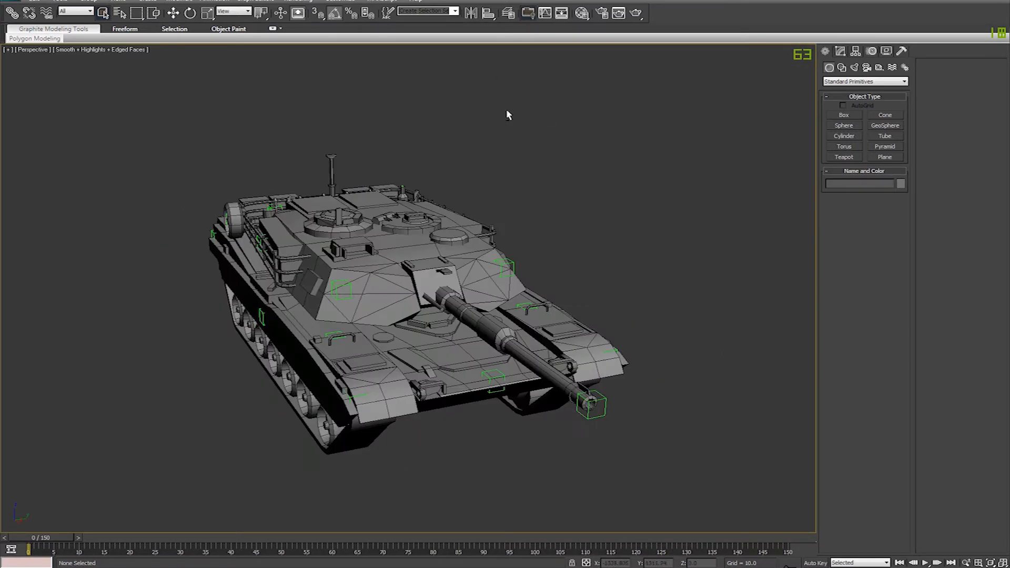
pyautogui.moveTo(693, 303); pyautogui.dragTo(667, 306, button='middle')
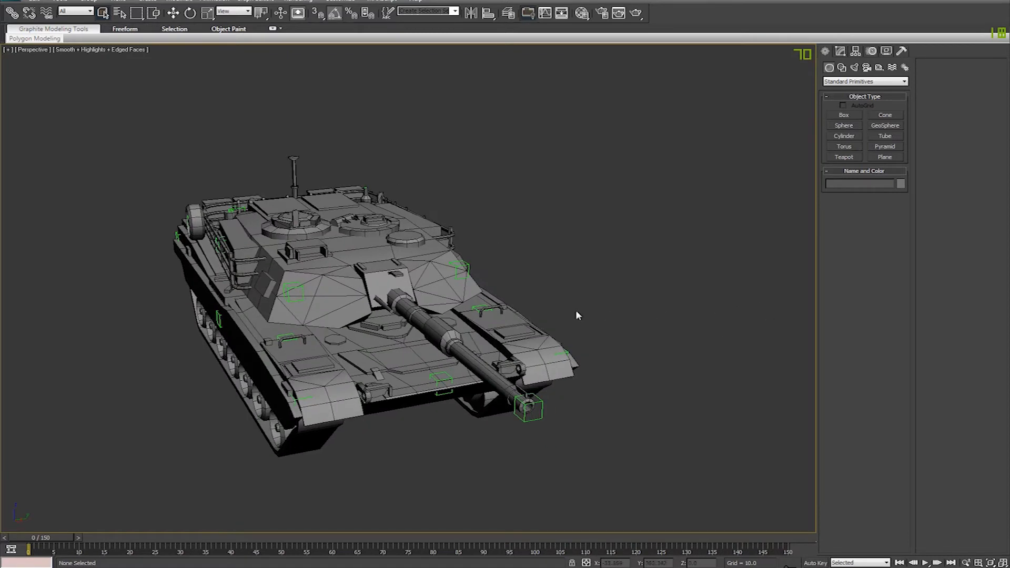
pyautogui.moveTo(581, 311)
pyautogui.keyDown('alt'); pyautogui.mouseDown(button='middle')
pyautogui.moveTo(590, 290)
pyautogui.moveTo(594, 303)
pyautogui.mouseUp(button='middle'); pyautogui.keyUp('alt')
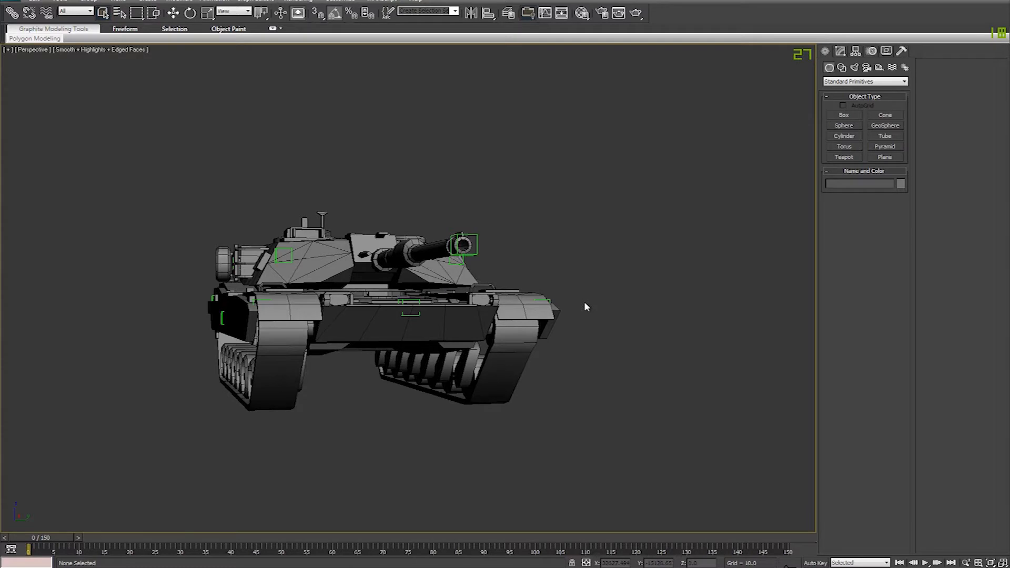
pyautogui.keyDown('alt'); pyautogui.moveTo(622, 303); pyautogui.dragTo(620, 308, button='middle'); pyautogui.keyUp('alt')
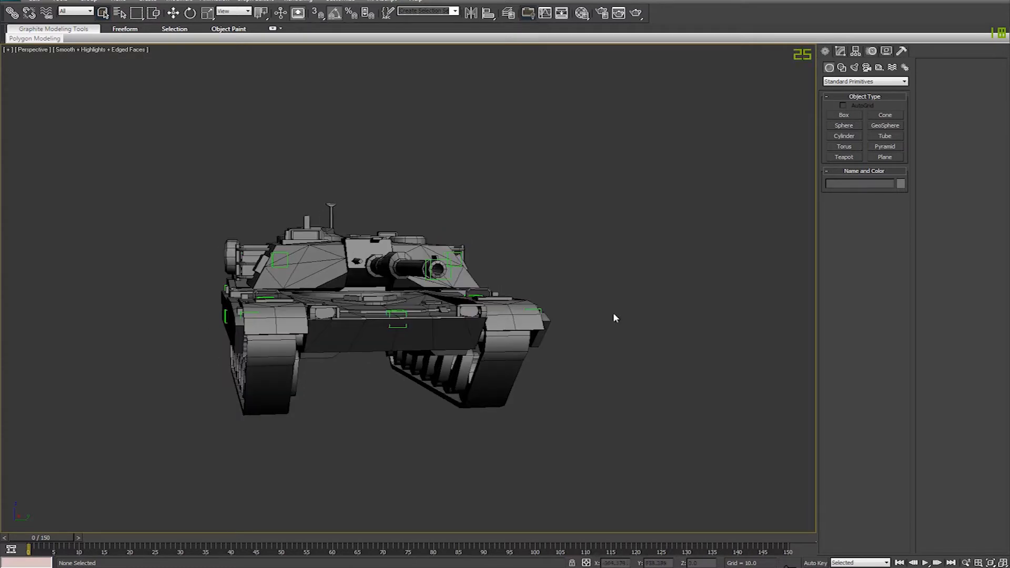
# - Display the home grid and browse to the VehicleTutorial folder for an XRef Objects source file
pyautogui.press('g')
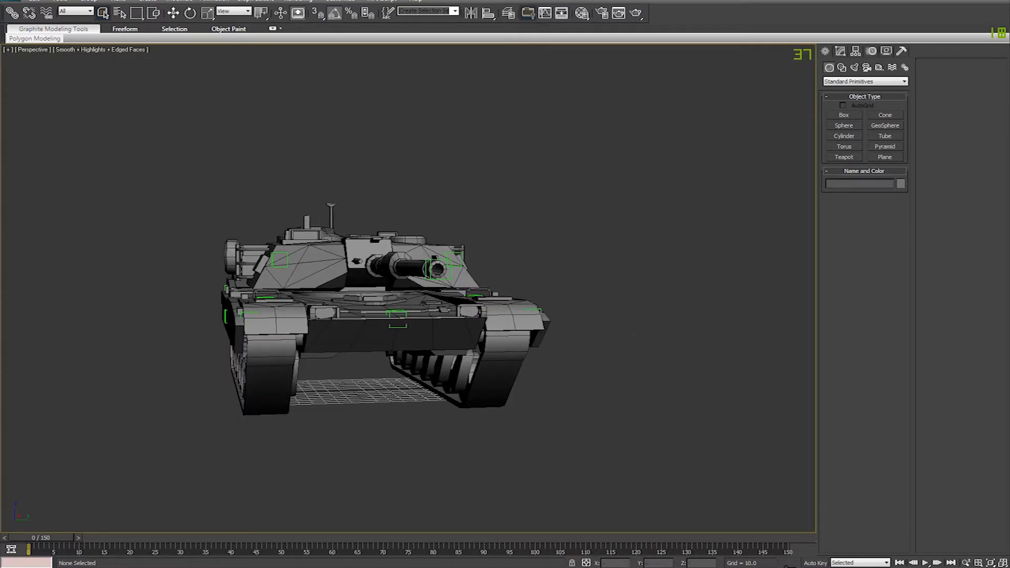
pyautogui.click(14, 4)
pyautogui.moveTo(68, 170)
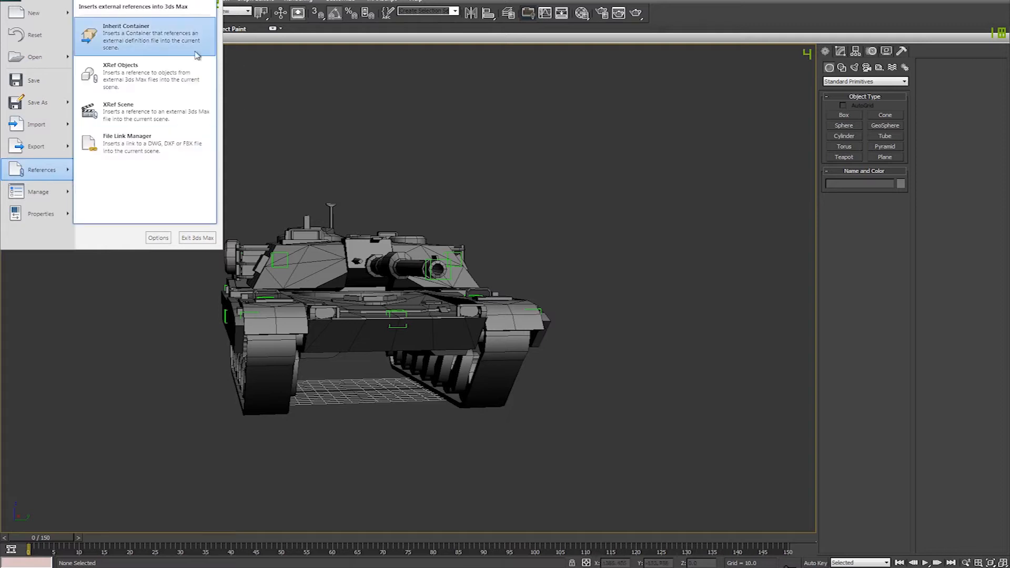
pyautogui.click(152, 74)
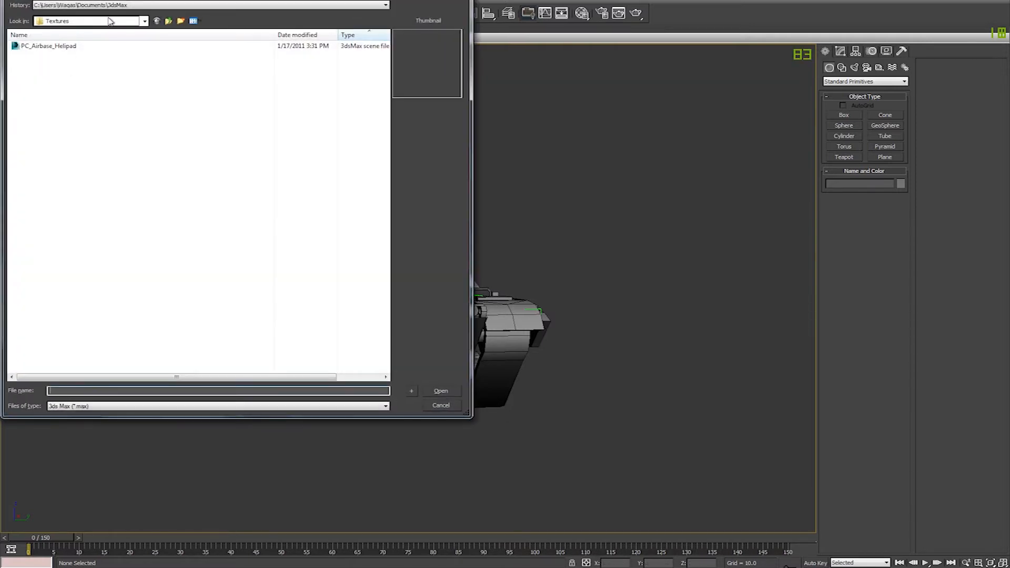
pyautogui.click(108, 5)
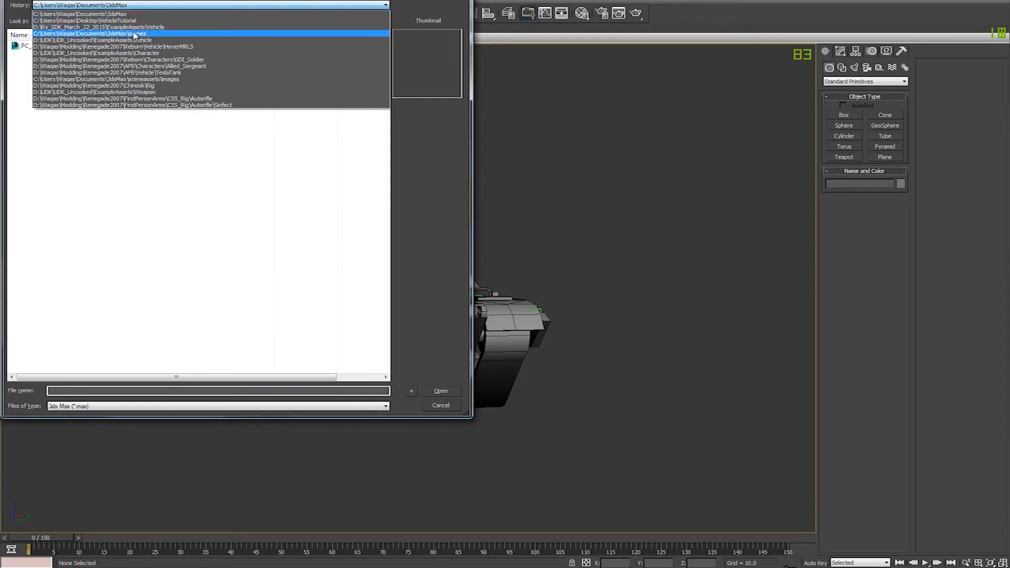
pyautogui.click(78, 14)
pyautogui.click(78, 21)
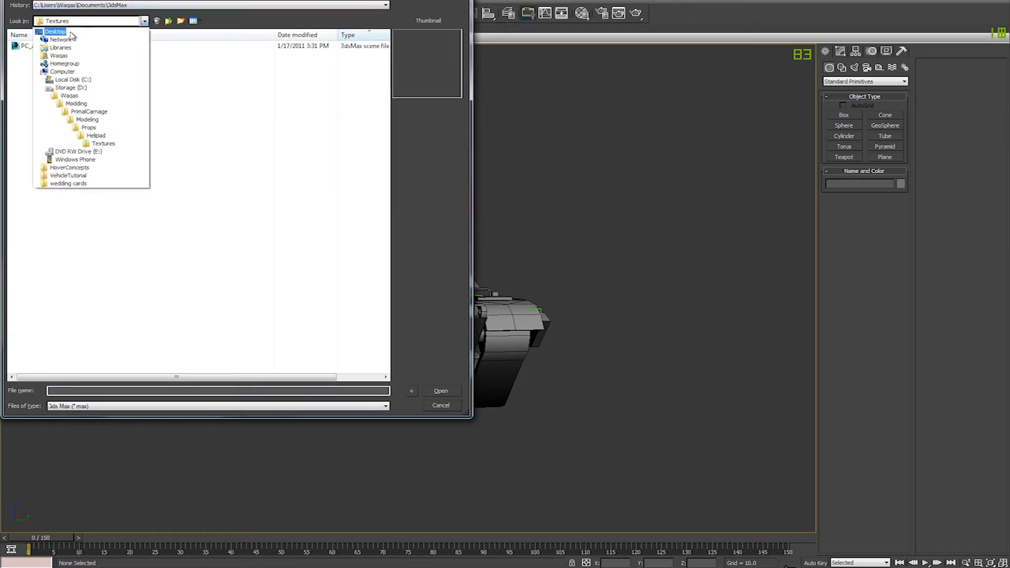
pyautogui.click(67, 175)
# - Load the Tank object from Rig_01.max as an object XRef
pyautogui.click(37, 46)
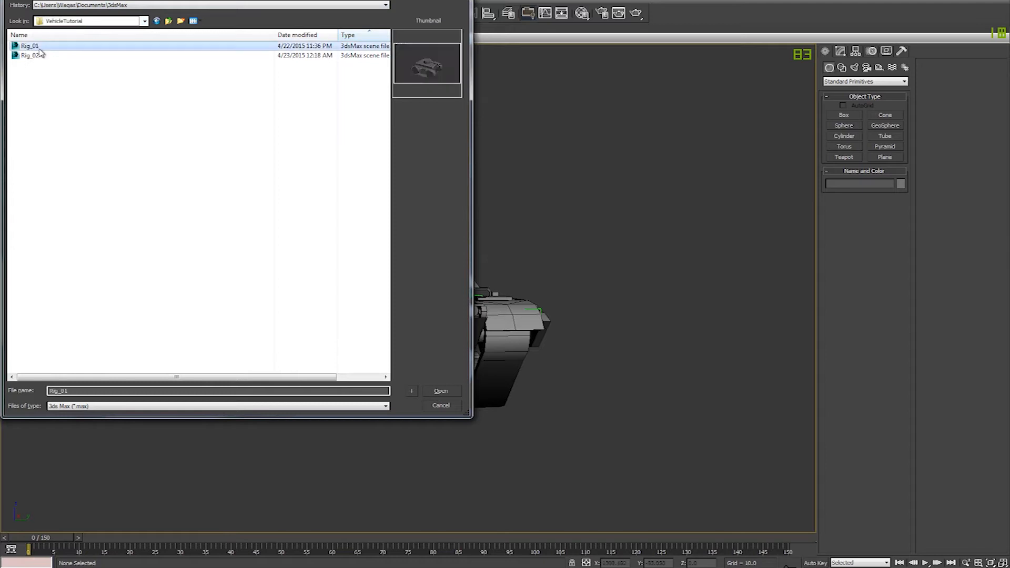
pyautogui.doubleClick(33, 46)
pyautogui.click(433, 209)
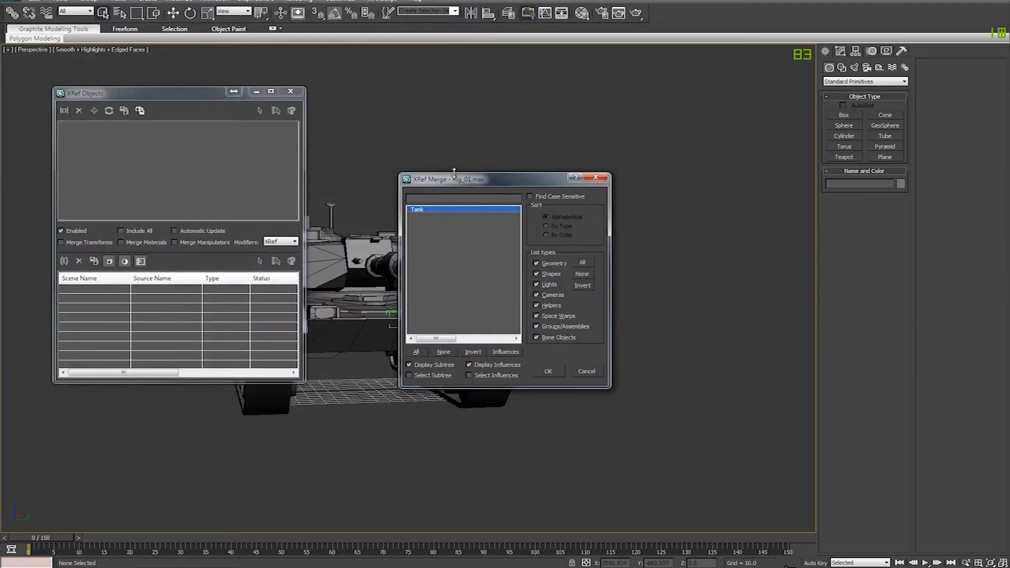
pyautogui.doubleClick(418, 207)
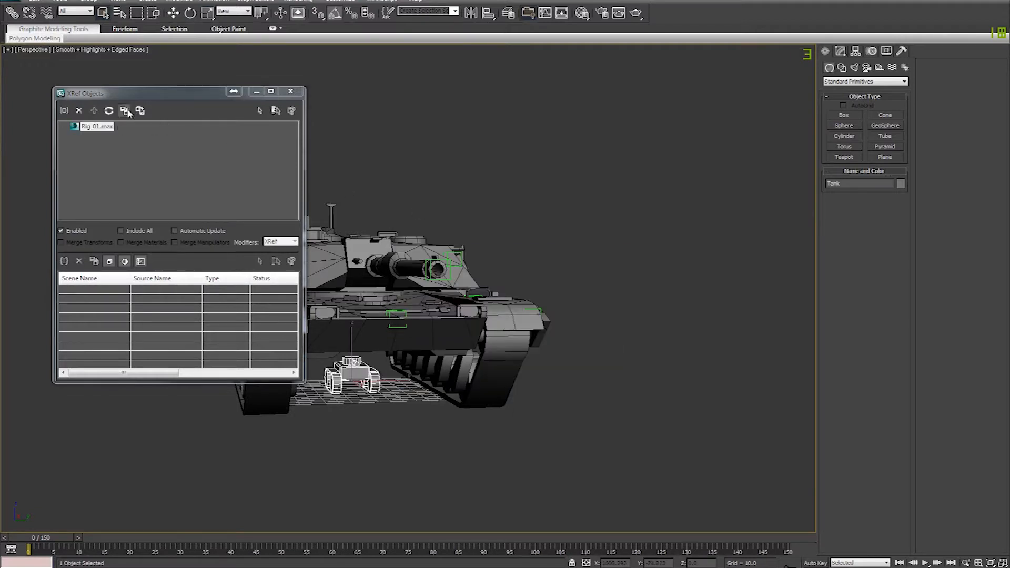
# - Merge the Rig_01.max XRef into the scene as regular geometry and close the XRef Objects window
pyautogui.click(126, 111)
pyautogui.click(558, 318)
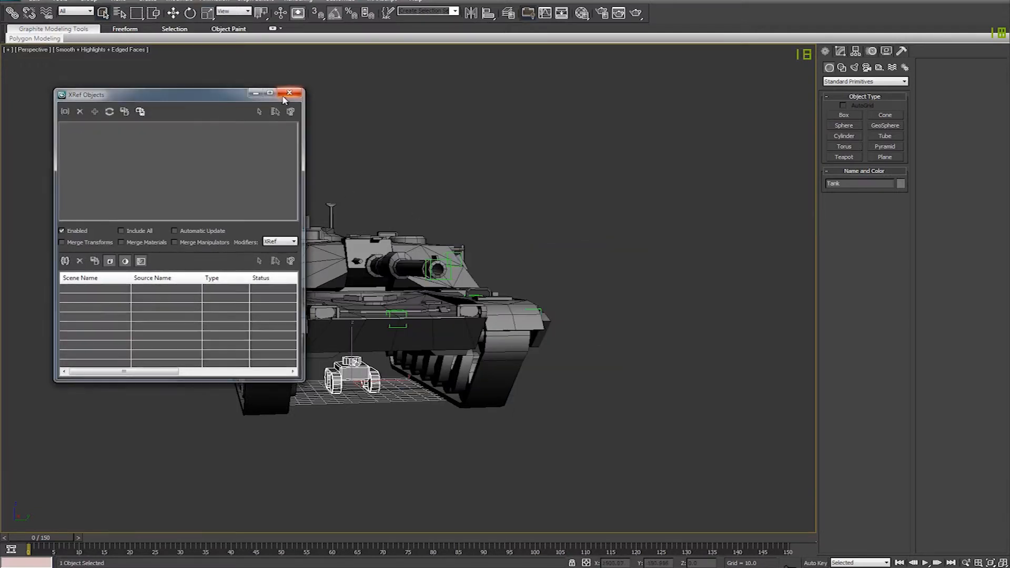
pyautogui.click(288, 94)
pyautogui.keyDown('alt'); pyautogui.moveTo(400, 299); pyautogui.dragTo(468, 298, button='middle'); pyautogui.keyUp('alt')
pyautogui.moveTo(468, 299); pyautogui.dragTo(806, 180)
pyautogui.press('w')
pyautogui.moveTo(347, 356); pyautogui.dragTo(356, 304)
pyautogui.hotkey('ctrl', 'z')
pyautogui.hotkey('ctrl', 'z')
# - Scale the imported Tank up about the transform coordinate center to roughly the detailed tank's size and move it beside that tank, to Y about 361
pyautogui.press('r')
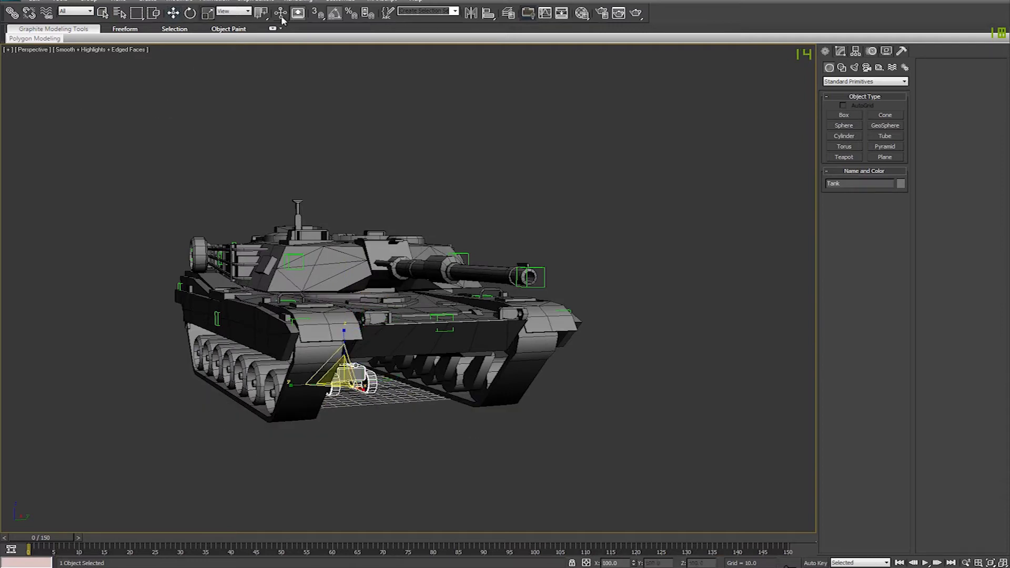
pyautogui.moveTo(261, 13); pyautogui.dragTo(265, 62)
pyautogui.moveTo(349, 376); pyautogui.dragTo(428, 181)
pyautogui.press('w')
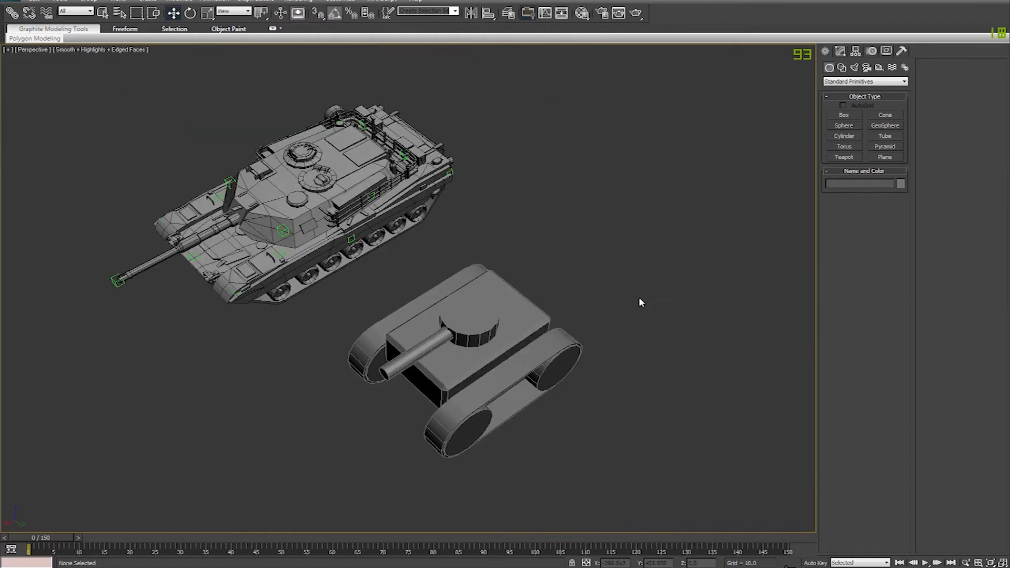
# - Compare the size and orientation of the simple and detailed tanks from several angles
pyautogui.keyDown('alt'); pyautogui.moveTo(503, 297); pyautogui.dragTo(613, 276, button='middle'); pyautogui.keyUp('alt')
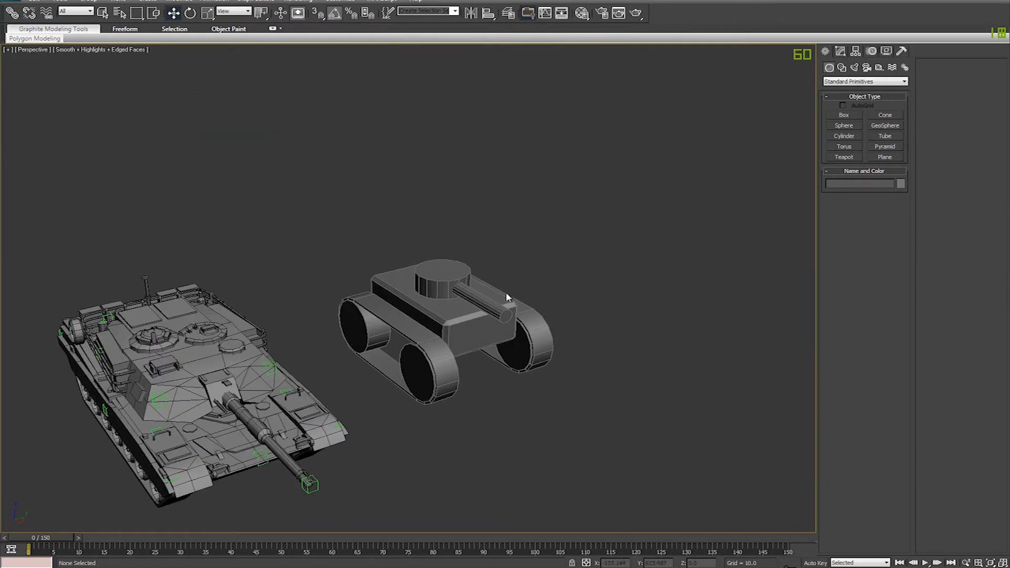
pyautogui.keyDown('alt'); pyautogui.moveTo(506, 292); pyautogui.dragTo(552, 325, button='middle'); pyautogui.keyUp('alt')
pyautogui.moveTo(547, 256); pyautogui.dragTo(508, 259, button='middle')
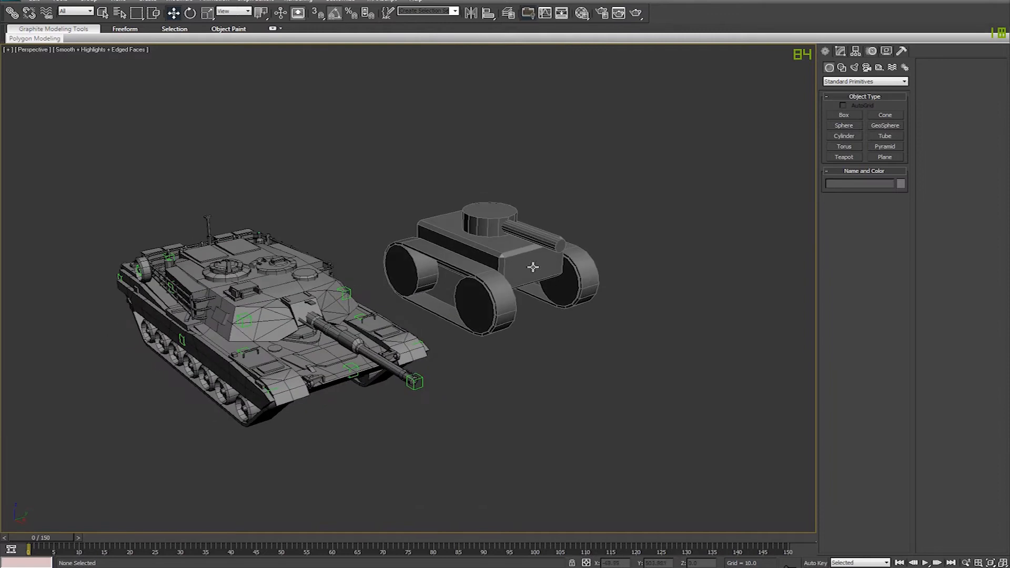
pyautogui.keyDown('alt'); pyautogui.moveTo(539, 310); pyautogui.dragTo(534, 298, button='middle'); pyautogui.keyUp('alt')
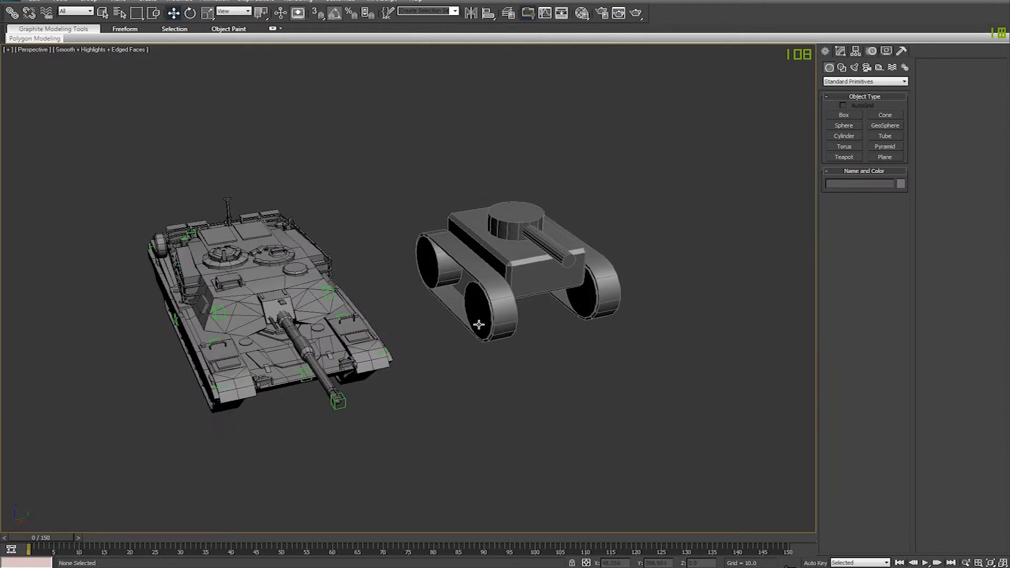
pyautogui.moveTo(480, 325); pyautogui.dragTo(434, 361, button='middle')
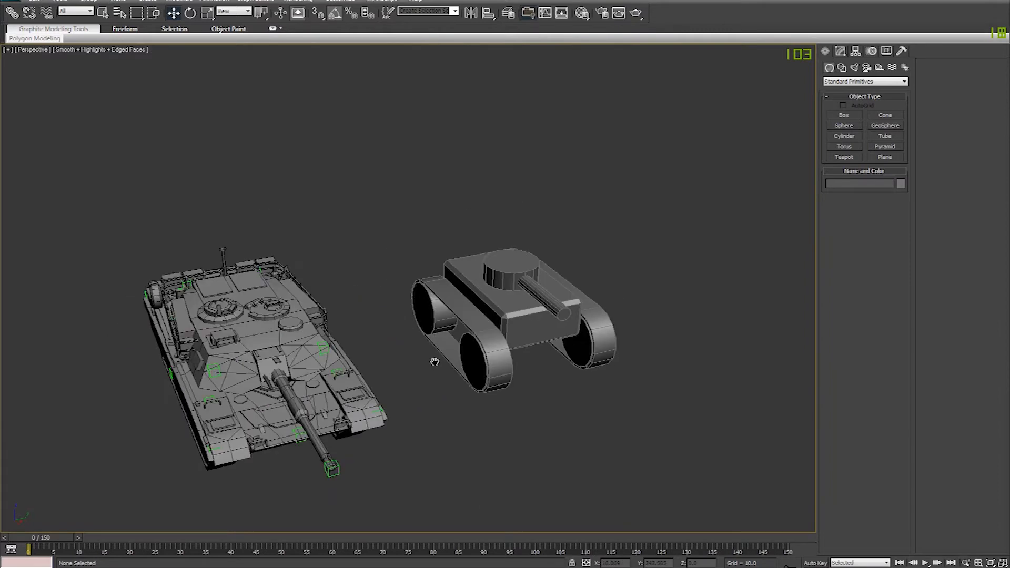
# - Open the layer manager and move the simple tank slightly toward the detailed one, to Y about 352.5, then deselect it
pyautogui.click(508, 13)
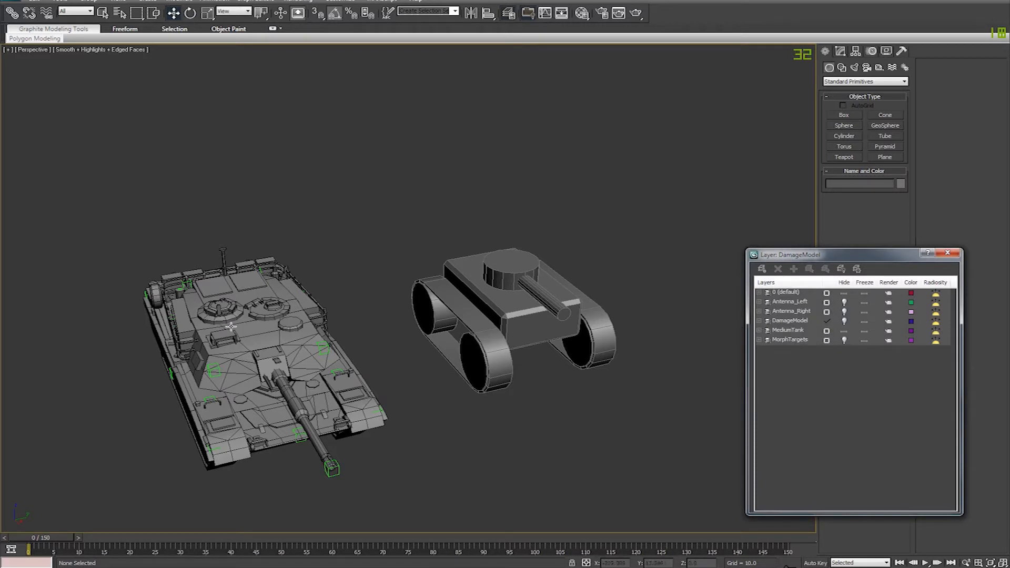
pyautogui.keyDown('alt'); pyautogui.moveTo(295, 377); pyautogui.dragTo(287, 350, button='middle'); pyautogui.keyUp('alt')
pyautogui.click(538, 314)
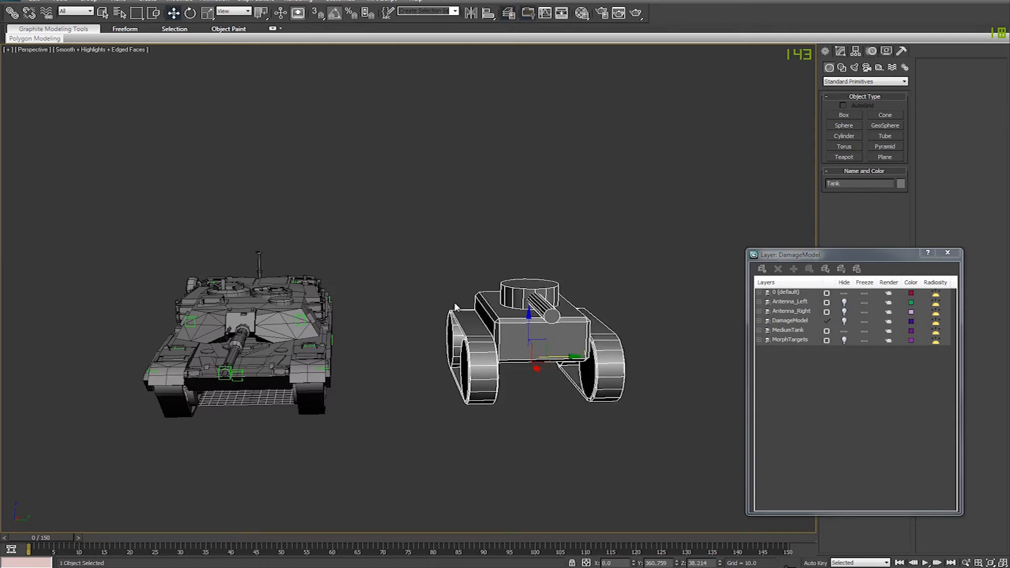
pyautogui.moveTo(425, 330)
pyautogui.keyDown('alt'); pyautogui.mouseDown(button='middle')
pyautogui.moveTo(424, 309)
pyautogui.moveTo(433, 320)
pyautogui.mouseUp(button='middle'); pyautogui.keyUp('alt')
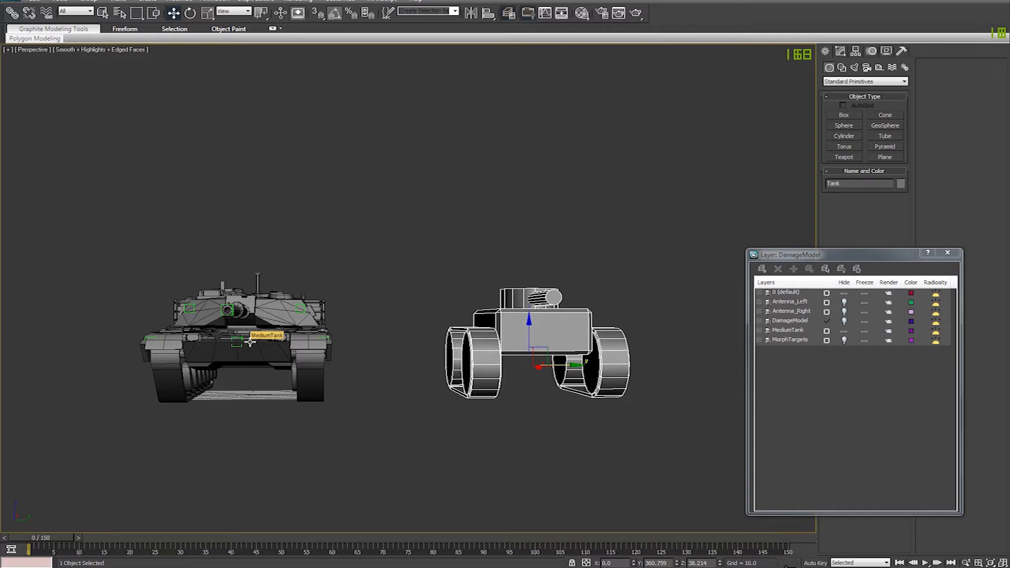
pyautogui.keyDown('alt'); pyautogui.moveTo(415, 338); pyautogui.dragTo(405, 340, button='middle'); pyautogui.keyUp('alt')
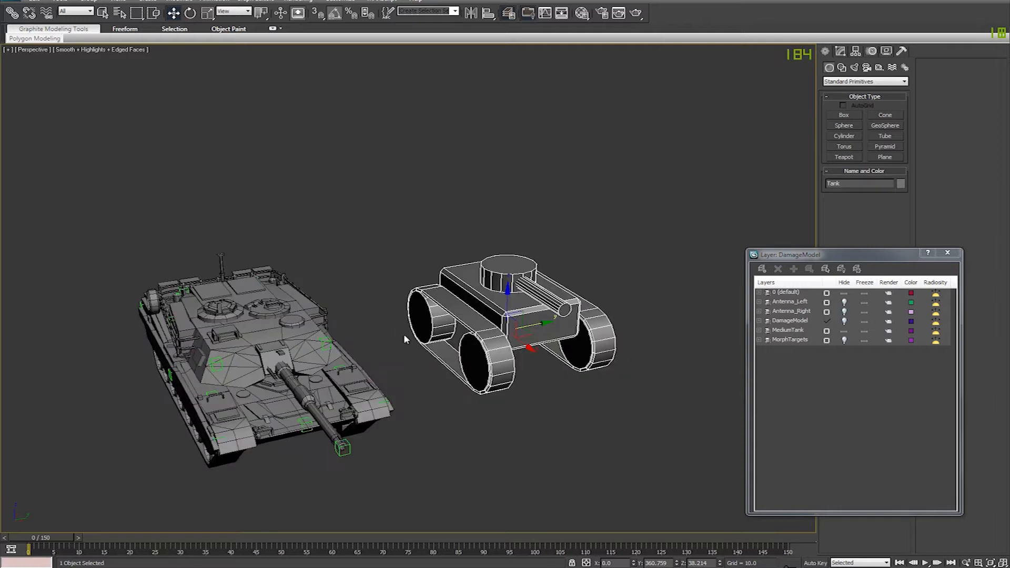
pyautogui.moveTo(544, 322); pyautogui.dragTo(541, 322)
pyautogui.click(356, 296)
pyautogui.keyDown('alt'); pyautogui.moveTo(355, 296); pyautogui.dragTo(315, 282, button='middle'); pyautogui.keyUp('alt')
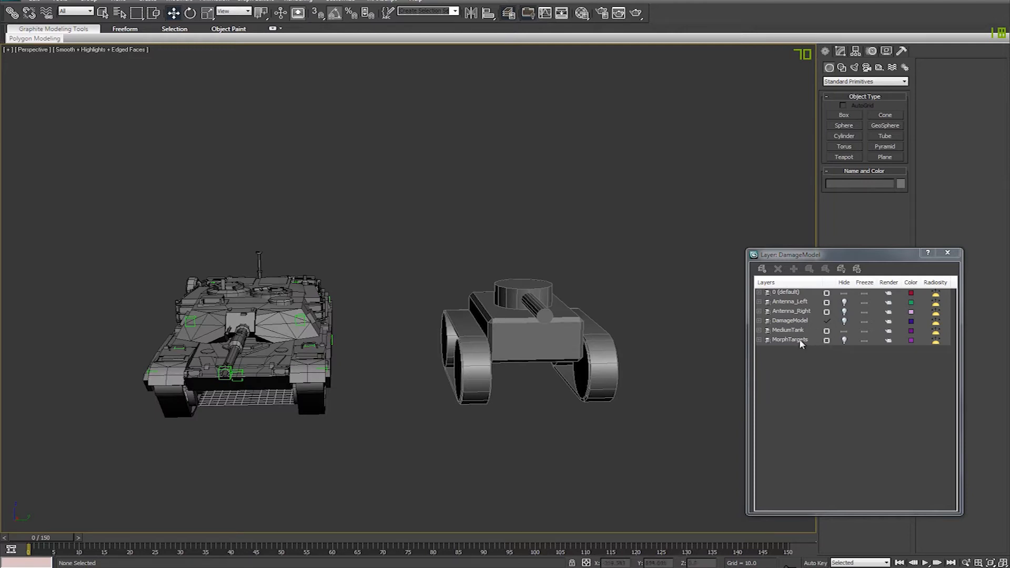
# - Check that the simple tank is on layer 0 (default) and make that layer current
pyautogui.click(589, 335)
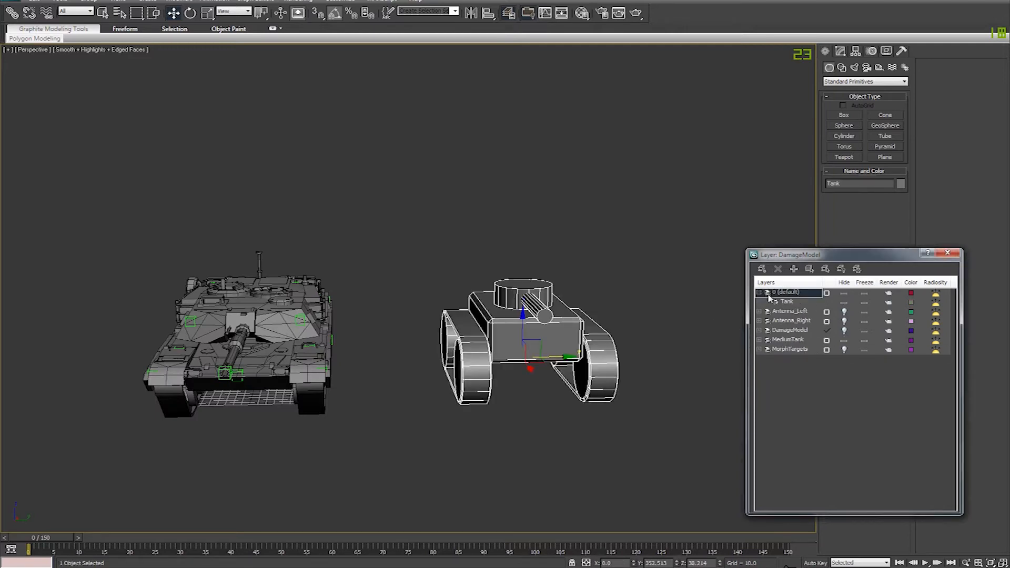
pyautogui.click(759, 293)
pyautogui.click(826, 294)
# - Select all objects on the layers Antenna_Left through MorphTargets and delete them
pyautogui.click(798, 305)
pyautogui.keyDown('shift'); pyautogui.click(805, 339); pyautogui.keyUp('shift')
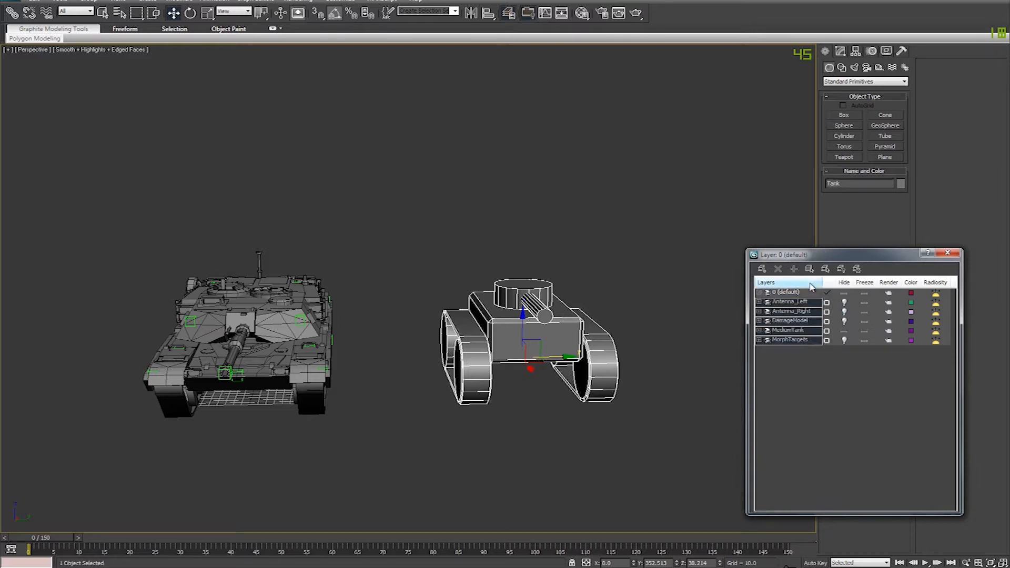
pyautogui.click(808, 269)
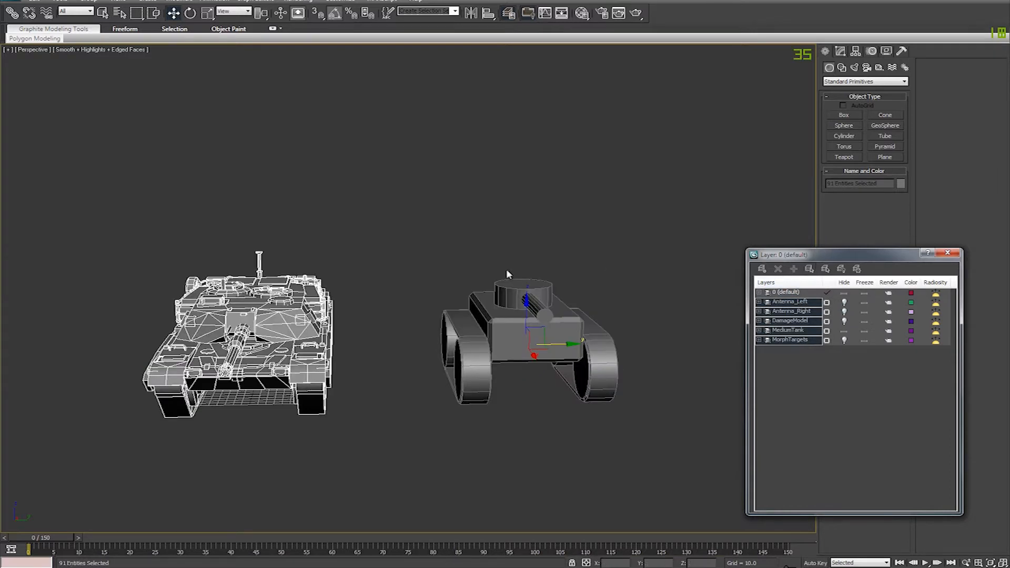
pyautogui.keyDown('alt'); pyautogui.moveTo(432, 308); pyautogui.dragTo(536, 284, button='middle'); pyautogui.keyUp('alt')
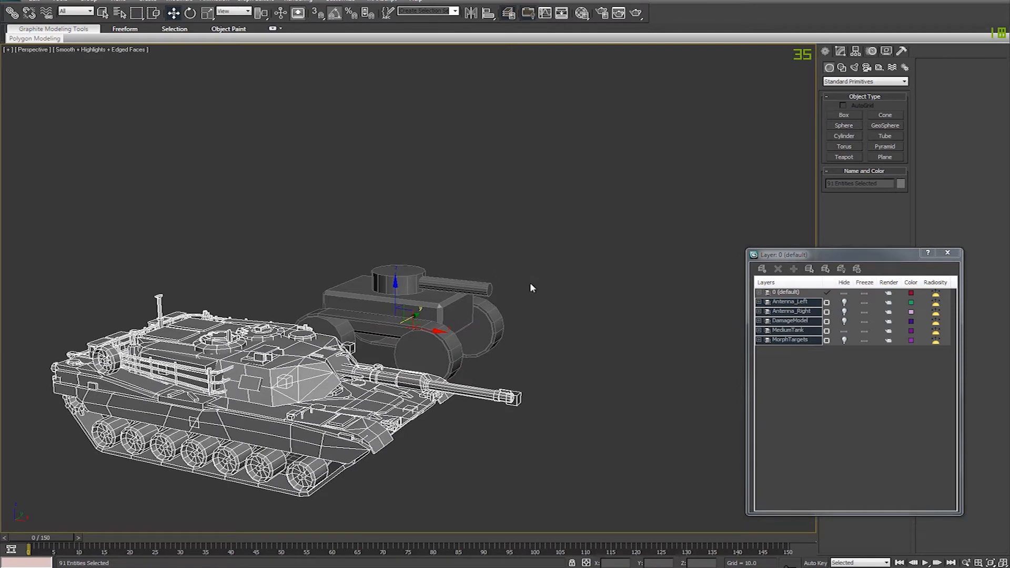
pyautogui.press('Delete')
# - Delete the emptied layers MorphTargets, MediumTank, DamageModel, Antenna_Right and Antenna_Left, leaving only 0 (default)
pyautogui.click(793, 339)
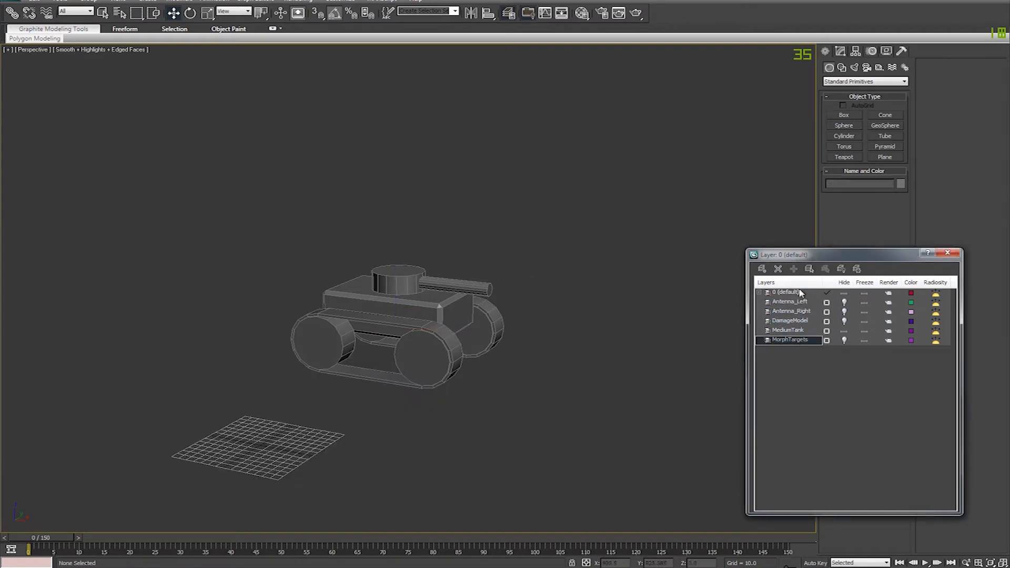
pyautogui.click(779, 269)
pyautogui.click(779, 269)
pyautogui.click(779, 269)
pyautogui.click(778, 269)
pyautogui.click(778, 269)
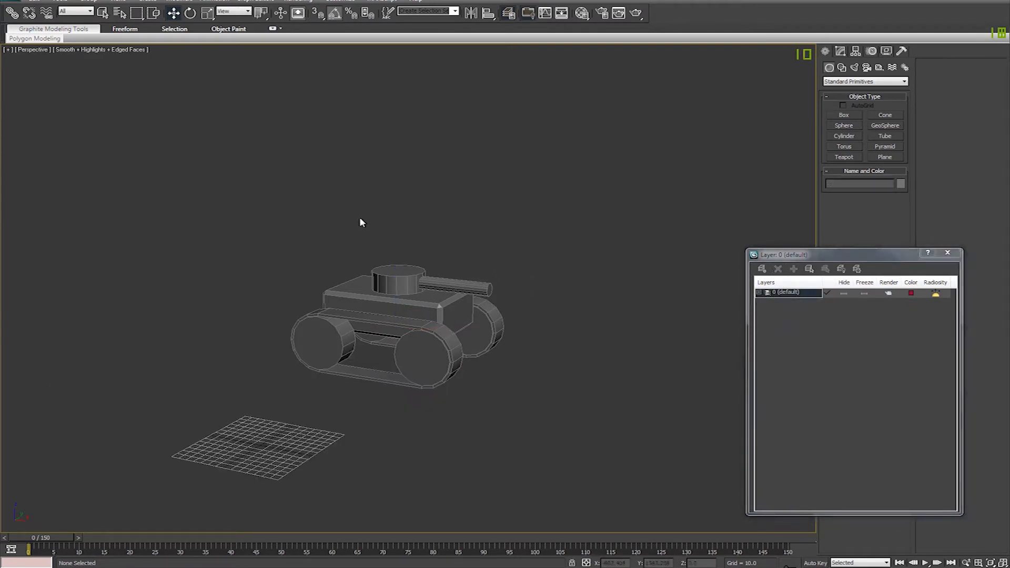
# - Select the Tank object by name from the scene's object list
pyautogui.press('h')
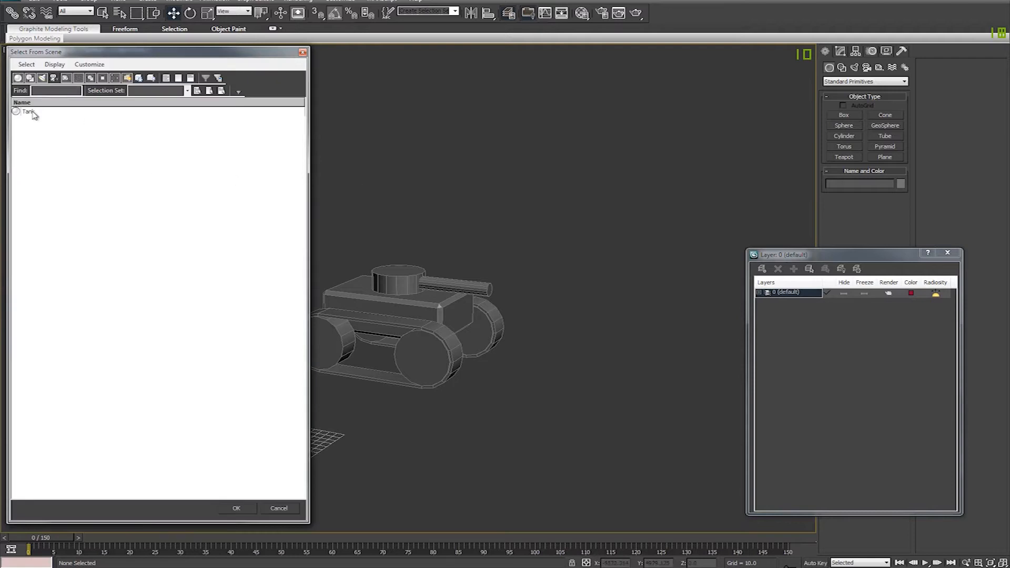
pyautogui.click(29, 112)
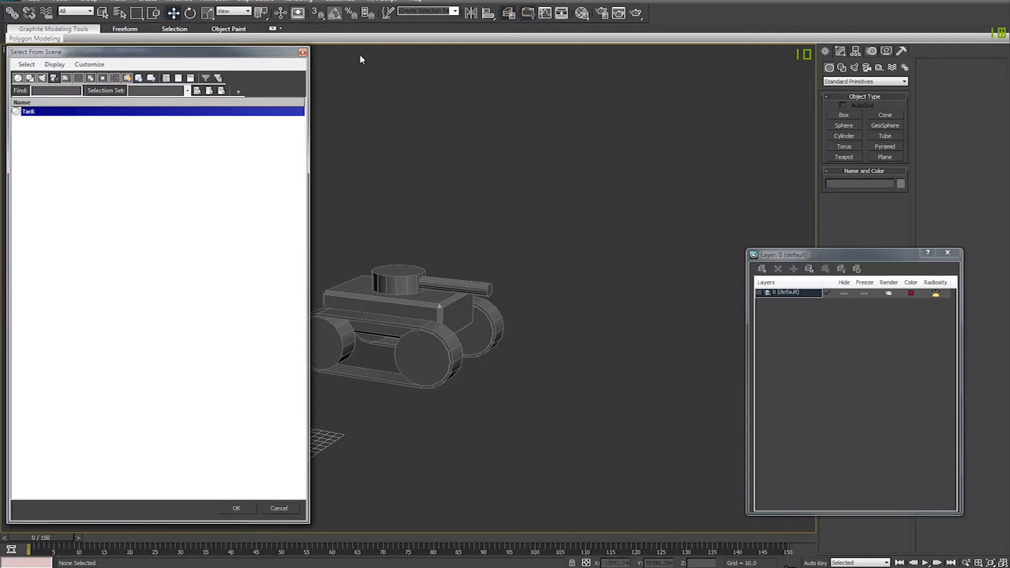
pyautogui.click(303, 53)
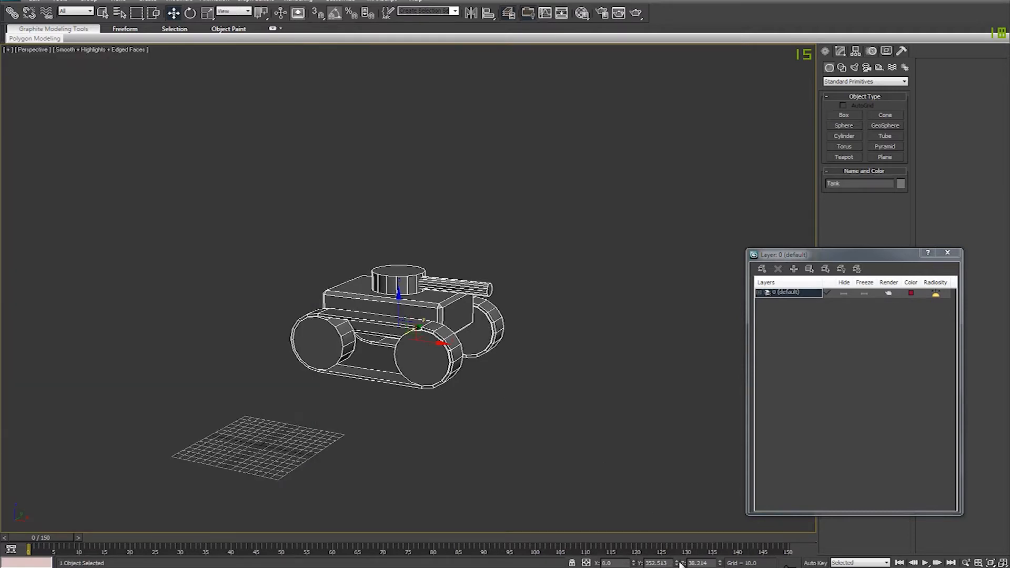
# - Set the tank's Y position to 0, close the layer manager and frame the tank in the perspective view
pyautogui.rightClick(678, 563)
pyautogui.keyDown('alt'); pyautogui.moveTo(441, 364); pyautogui.dragTo(549, 380, button='middle'); pyautogui.keyUp('alt')
pyautogui.click(948, 253)
pyautogui.press('z')
pyautogui.keyDown('alt'); pyautogui.moveTo(594, 345); pyautogui.dragTo(510, 346, button='middle'); pyautogui.keyUp('alt')
# - Check the tank's scale value and reset its transform with the Reset XForm utility
pyautogui.press('r')
pyautogui.click(624, 563)
pyautogui.keyDown('alt'); pyautogui.moveTo(711, 411); pyautogui.dragTo(666, 420, button='middle'); pyautogui.keyUp('alt')
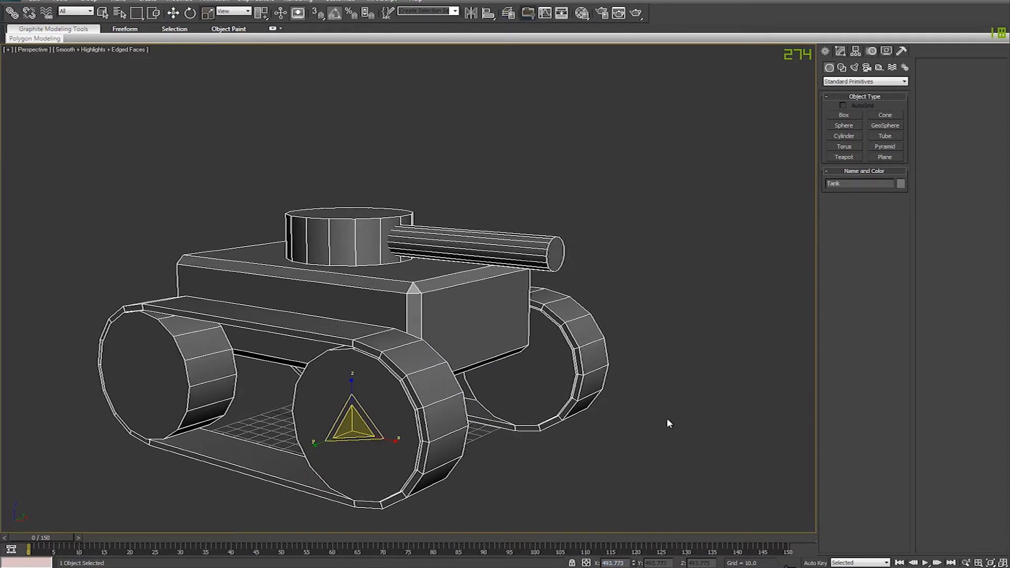
pyautogui.press('w')
pyautogui.click(901, 51)
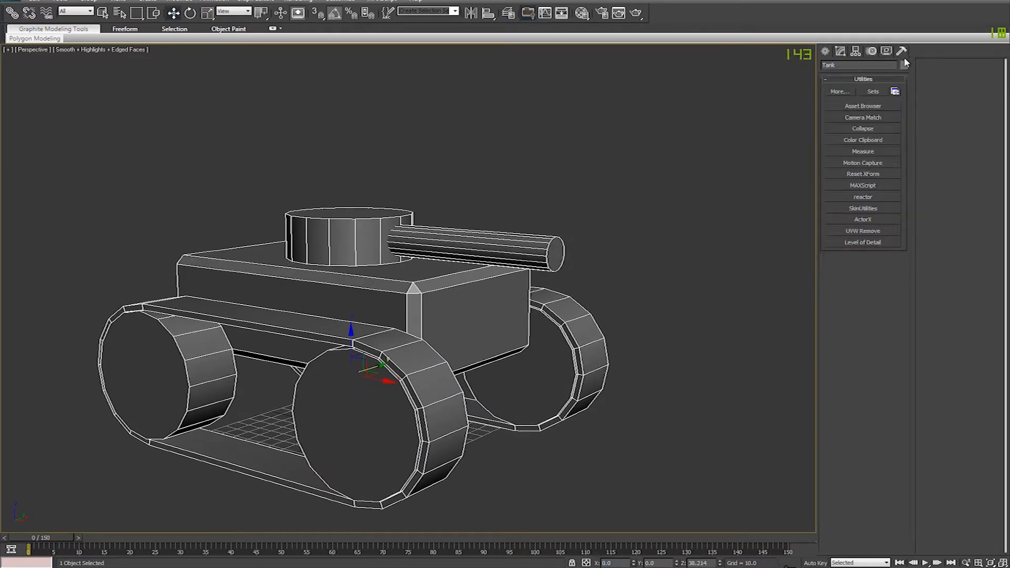
pyautogui.click(862, 174)
pyautogui.click(839, 51)
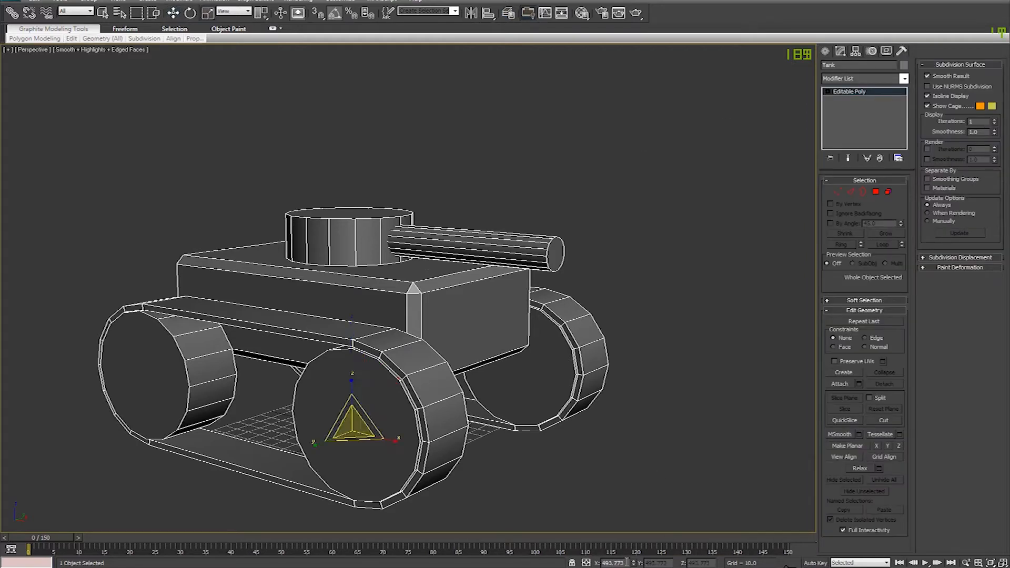
pyautogui.click(901, 51)
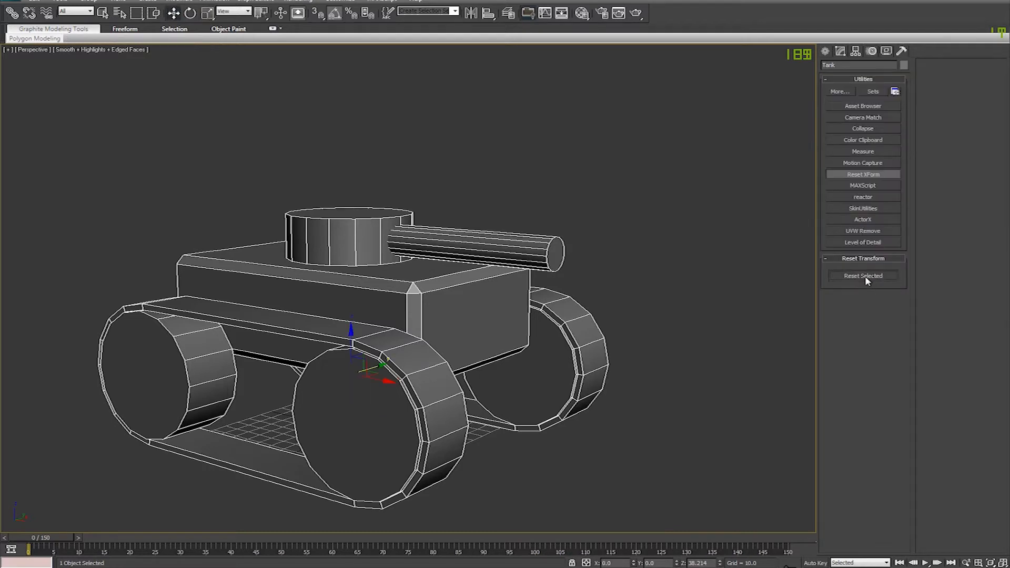
pyautogui.click(842, 53)
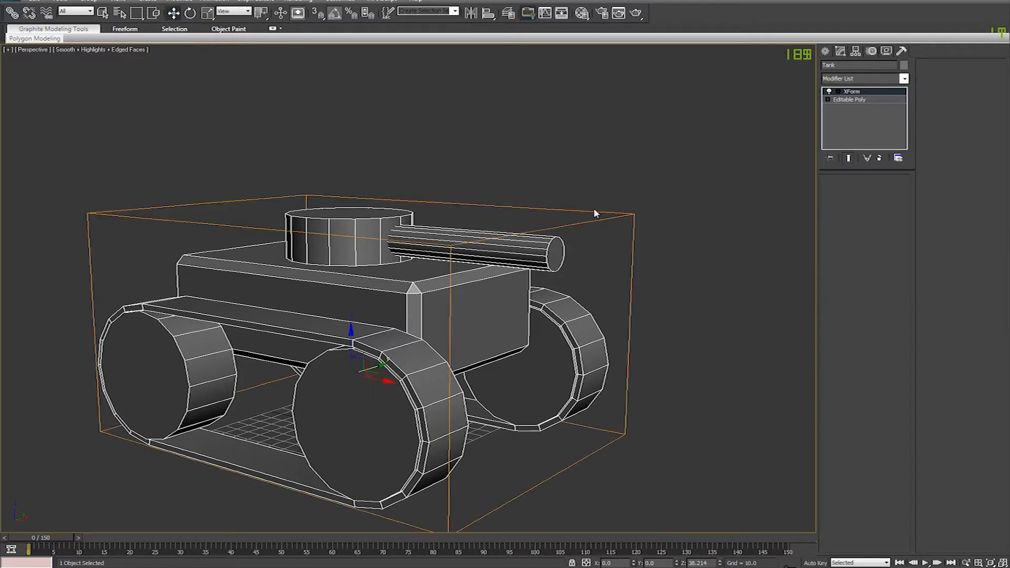
# - Convert the tank to Editable Poly to collapse the XForm modifier, check its scale value and deselect it
pyautogui.rightClick(448, 286)
pyautogui.moveTo(526, 389)
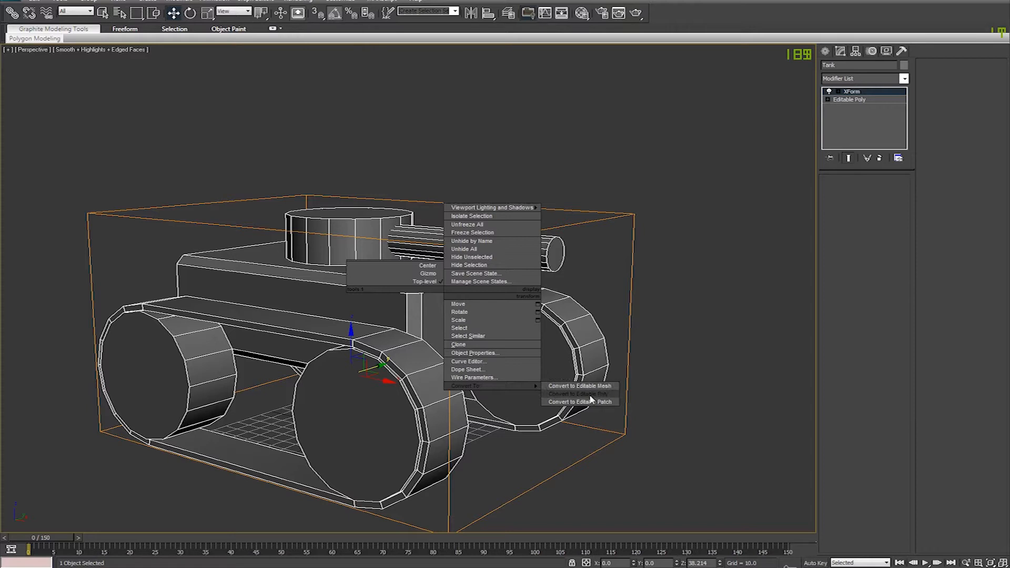
pyautogui.click(579, 390)
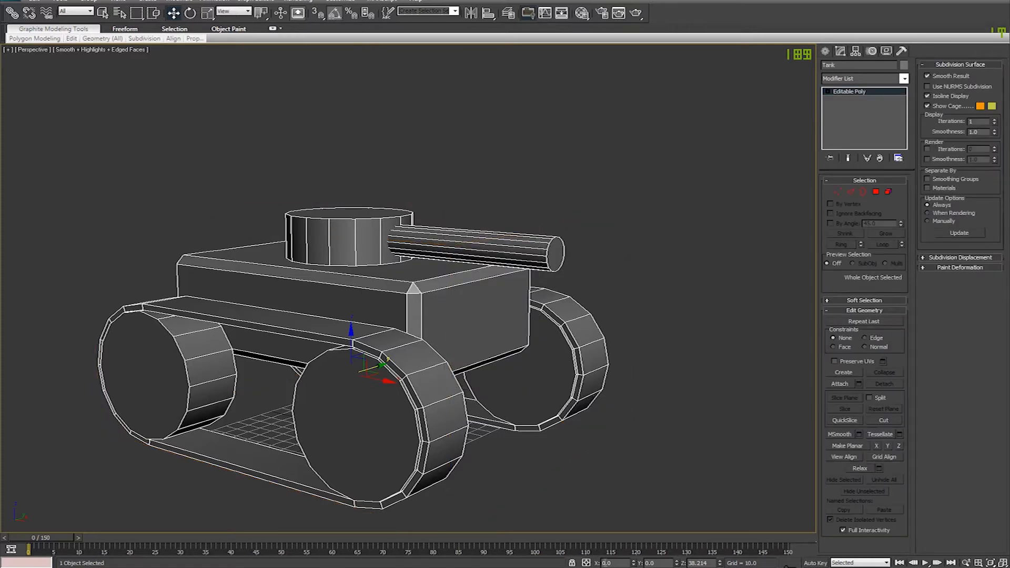
pyautogui.press('r')
pyautogui.moveTo(621, 564); pyautogui.dragTo(591, 564)
pyautogui.click(730, 375)
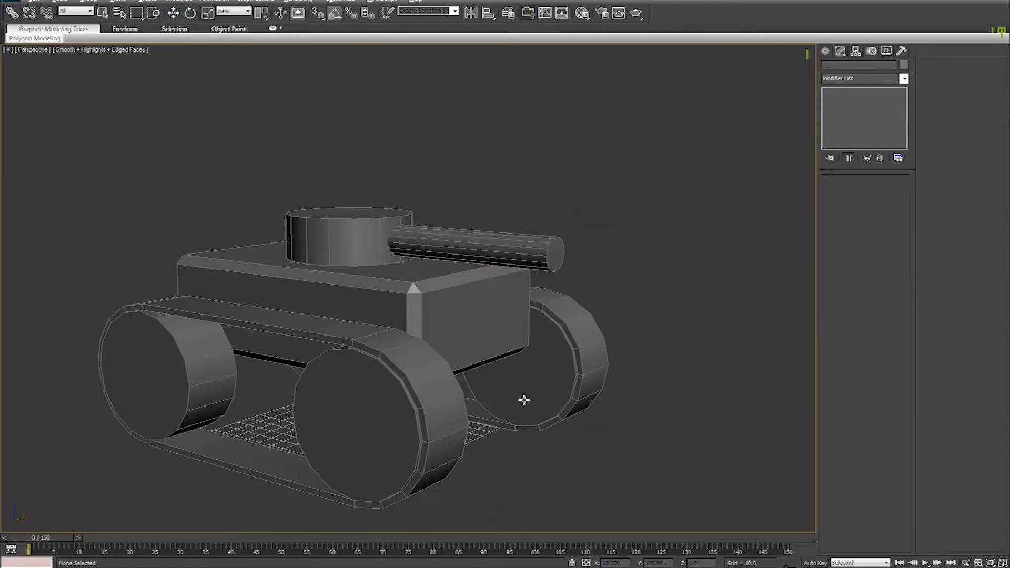
# - Center the tank's pivot on the object and place the pivot at the world origin with X and Z at 0
pyautogui.keyDown('alt'); pyautogui.moveTo(522, 399); pyautogui.dragTo(557, 406, button='middle'); pyautogui.keyUp('alt')
pyautogui.press('w')
pyautogui.click(472, 357)
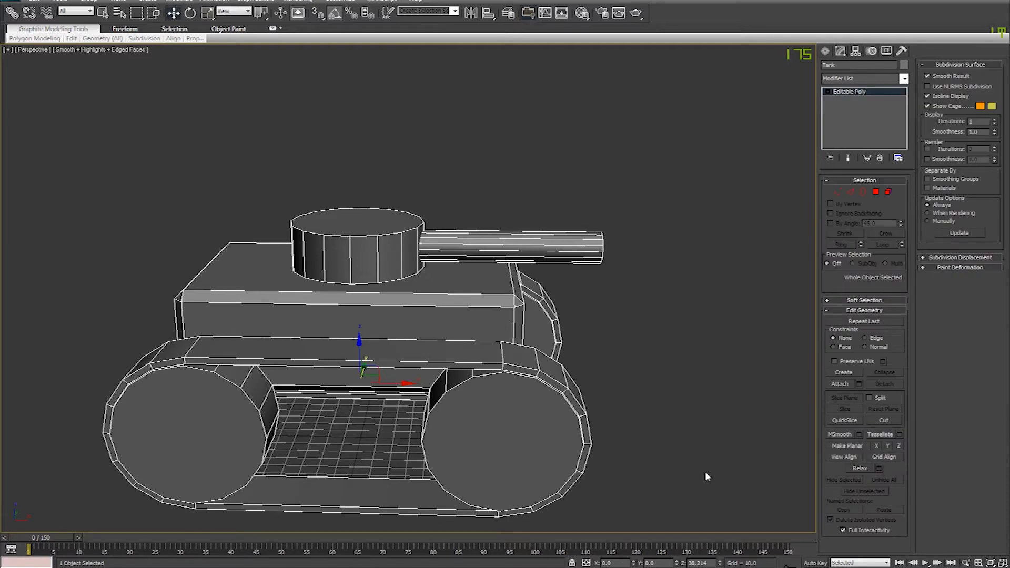
pyautogui.click(855, 51)
pyautogui.click(865, 114)
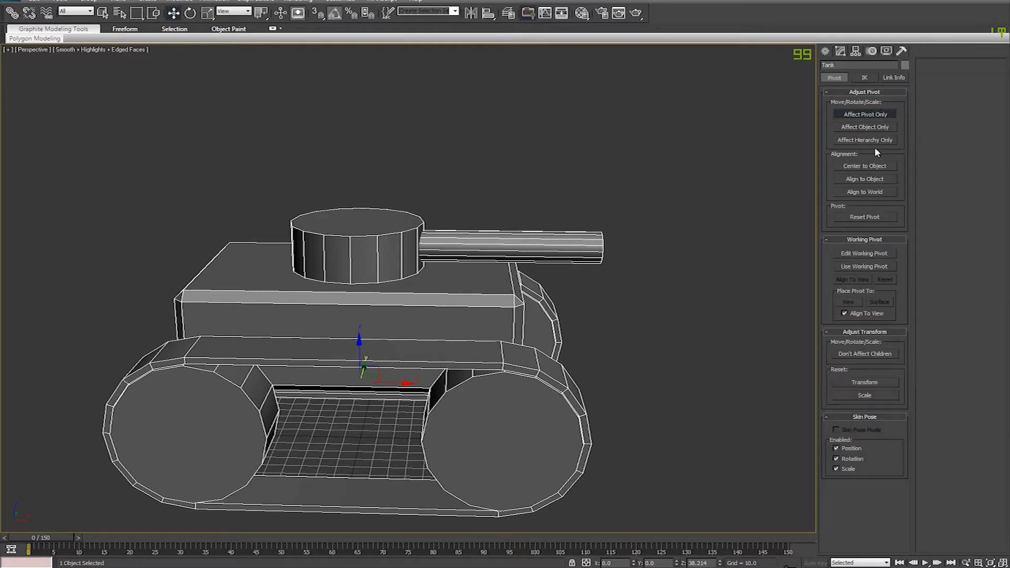
pyautogui.keyDown('alt'); pyautogui.moveTo(547, 247); pyautogui.dragTo(571, 241, button='middle'); pyautogui.keyUp('alt')
pyautogui.keyDown('alt'); pyautogui.moveTo(670, 449); pyautogui.dragTo(678, 236, button='middle'); pyautogui.keyUp('alt')
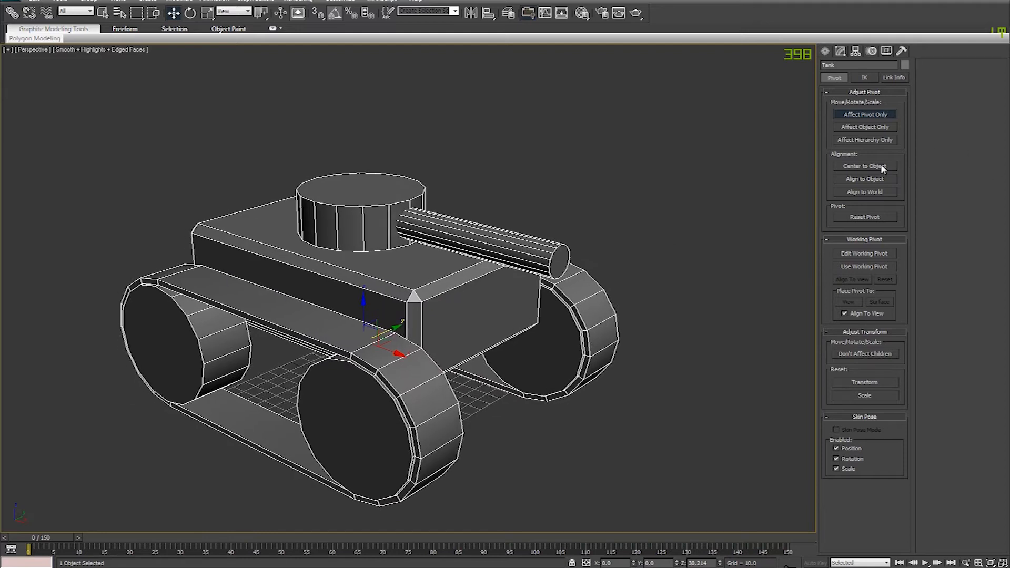
pyautogui.click(867, 165)
pyautogui.rightClick(633, 563)
pyautogui.rightClick(719, 563)
pyautogui.keyDown('alt'); pyautogui.moveTo(664, 452); pyautogui.dragTo(609, 379, button='middle'); pyautogui.keyUp('alt')
pyautogui.click(864, 114)
# - Reselect the tank, enter Element sub-object mode and examine the two track elements and their material IDs
pyautogui.keyDown('alt'); pyautogui.moveTo(703, 248); pyautogui.dragTo(647, 317, button='middle'); pyautogui.keyUp('alt')
pyautogui.keyDown('alt'); pyautogui.moveTo(696, 288); pyautogui.dragTo(712, 247, button='middle'); pyautogui.keyUp('alt')
pyautogui.click(711, 247)
pyautogui.click(472, 284)
pyautogui.keyDown('alt'); pyautogui.moveTo(644, 185); pyautogui.dragTo(427, 314, button='middle'); pyautogui.keyUp('alt')
pyautogui.keyDown('alt'); pyautogui.moveTo(638, 333); pyautogui.dragTo(782, 273, button='middle'); pyautogui.keyUp('alt')
pyautogui.click(840, 51)
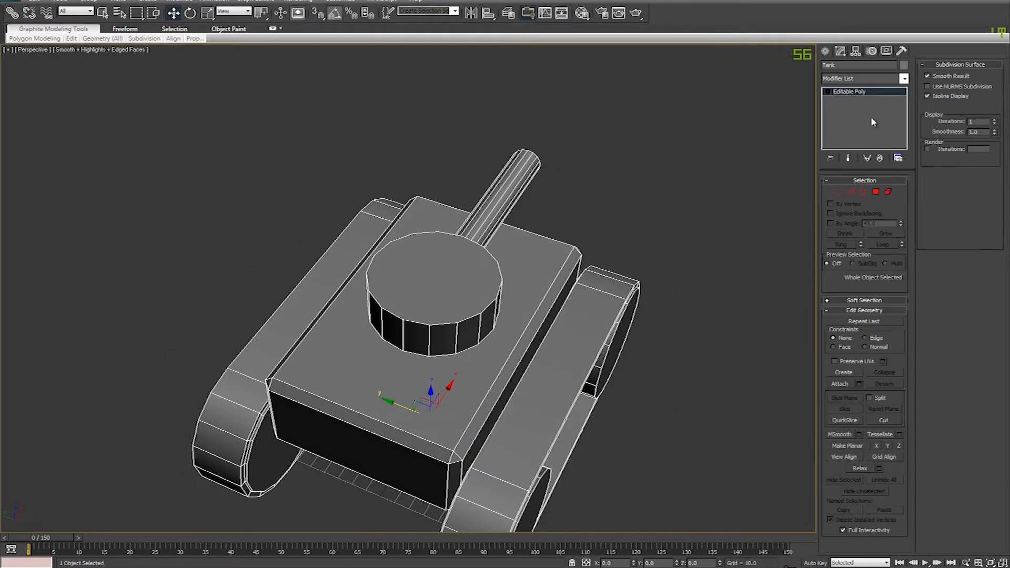
pyautogui.click(887, 192)
pyautogui.click(542, 383)
pyautogui.keyDown('alt'); pyautogui.moveTo(543, 388); pyautogui.dragTo(667, 322, button='middle'); pyautogui.keyUp('alt')
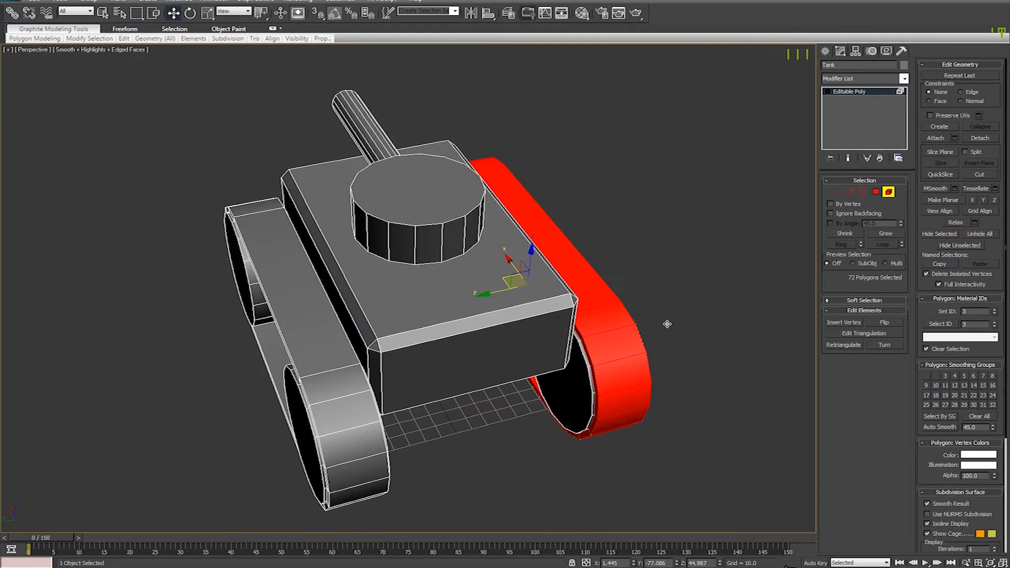
pyautogui.keyDown('ctrl'); pyautogui.click(321, 343); pyautogui.keyUp('ctrl')
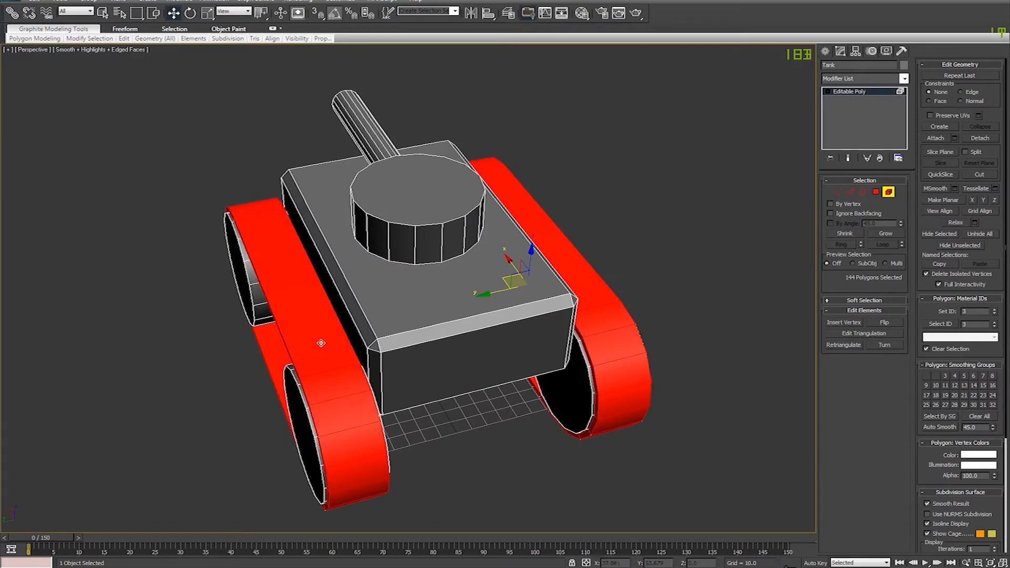
pyautogui.keyDown('alt'); pyautogui.moveTo(557, 151); pyautogui.dragTo(733, 243, button='middle'); pyautogui.keyUp('alt')
pyautogui.click(425, 415)
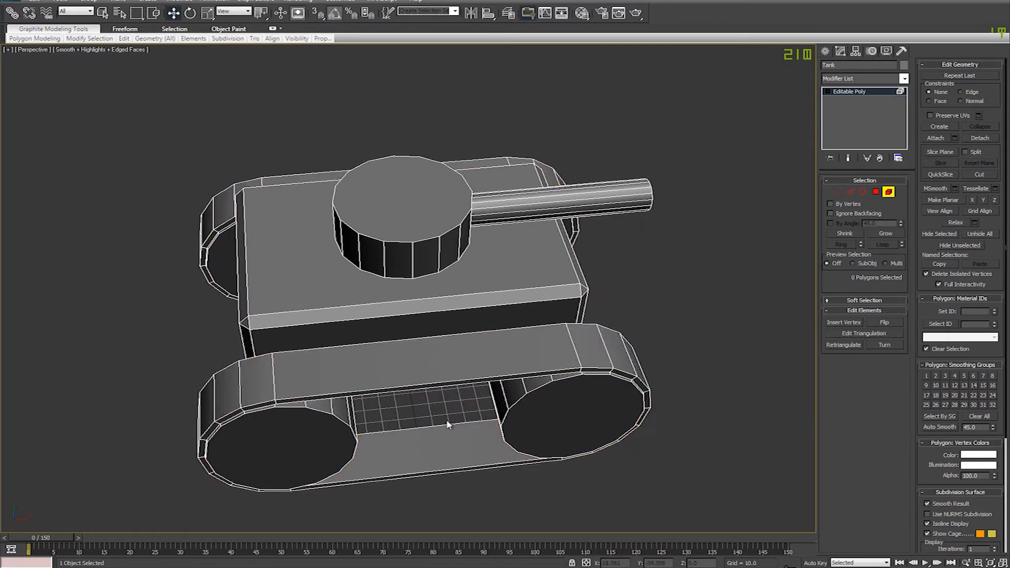
pyautogui.keyDown('alt'); pyautogui.moveTo(462, 399); pyautogui.dragTo(369, 376, button='middle'); pyautogui.keyUp('alt')
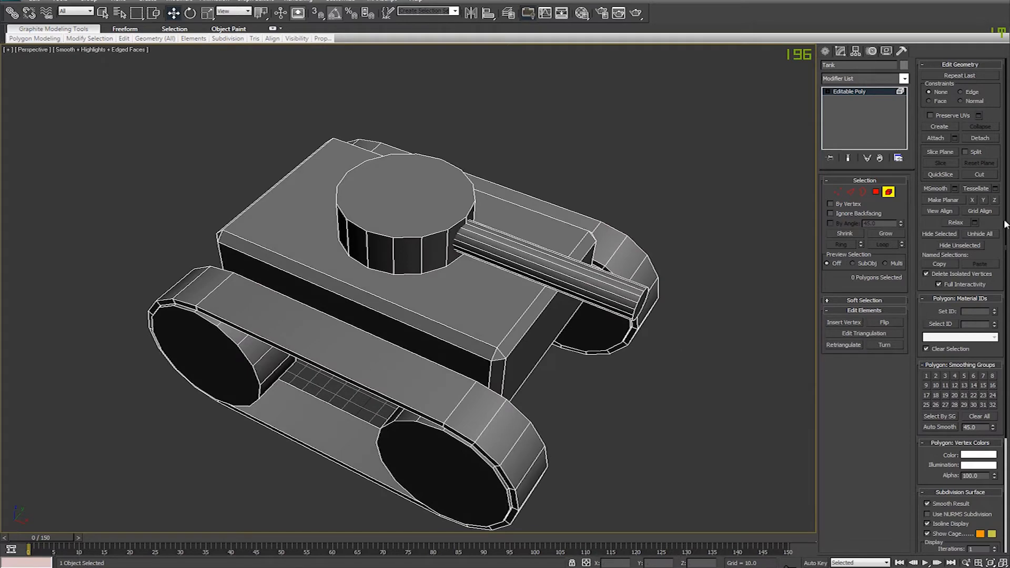
pyautogui.click(888, 191)
pyautogui.click(888, 192)
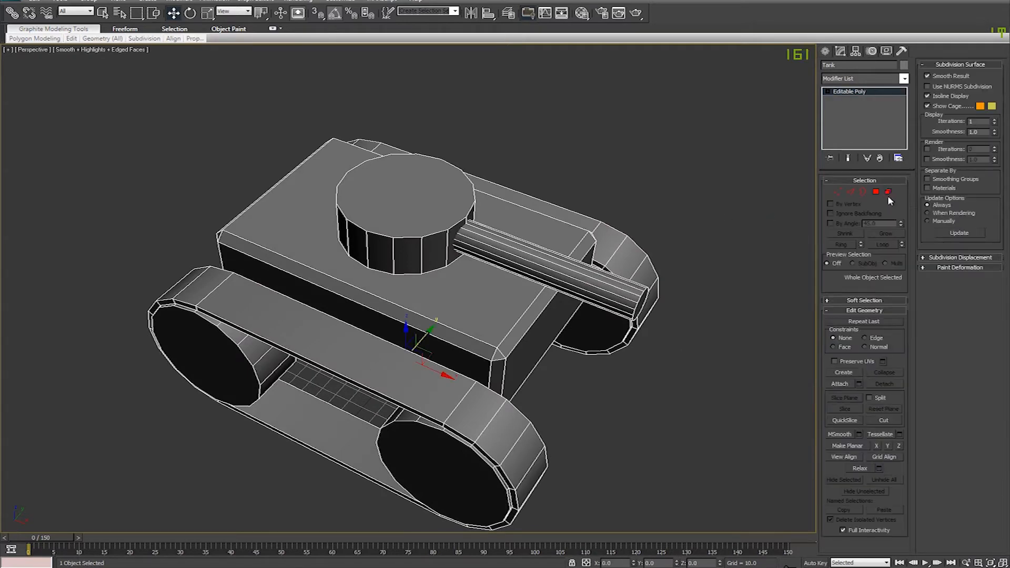
pyautogui.moveTo(721, 94); pyautogui.dragTo(79, 529)
pyautogui.keyDown('alt'); pyautogui.moveTo(192, 480); pyautogui.dragTo(567, 354, button='middle'); pyautogui.keyUp('alt')
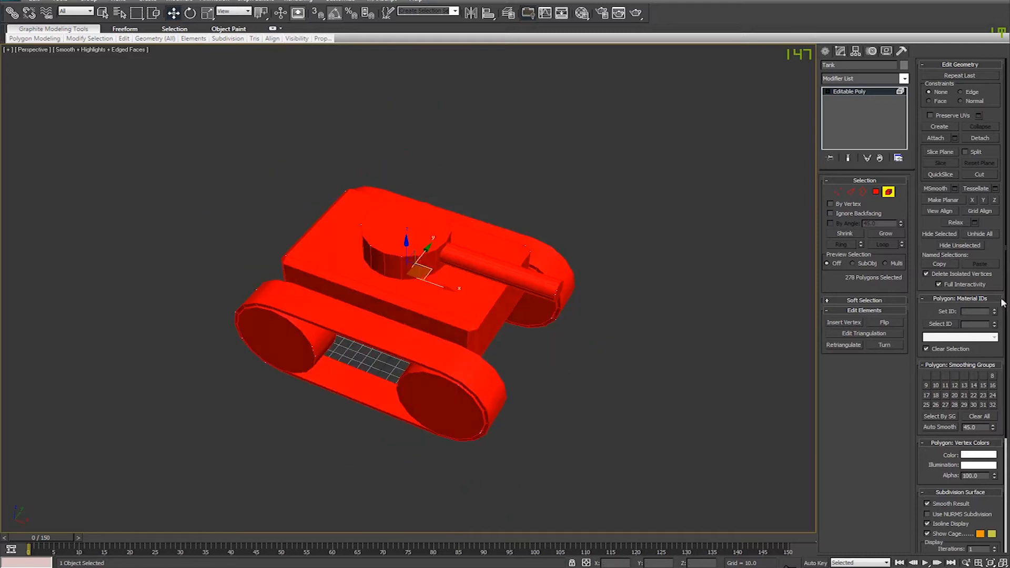
pyautogui.click(641, 371)
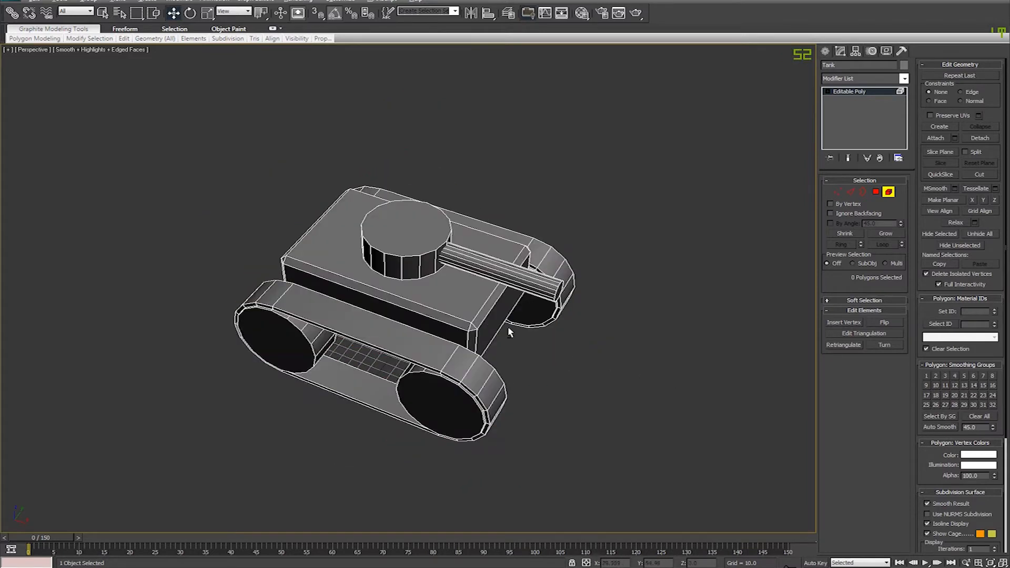
# - Select every element of the tank except the two tracks and assign them a shared material ID
pyautogui.keyDown('alt'); pyautogui.moveTo(508, 329); pyautogui.dragTo(465, 272, button='middle'); pyautogui.keyUp('alt')
pyautogui.moveTo(619, 160); pyautogui.dragTo(209, 499)
pyautogui.keyDown('alt'); pyautogui.moveTo(345, 366); pyautogui.dragTo(351, 340, button='middle'); pyautogui.keyUp('alt')
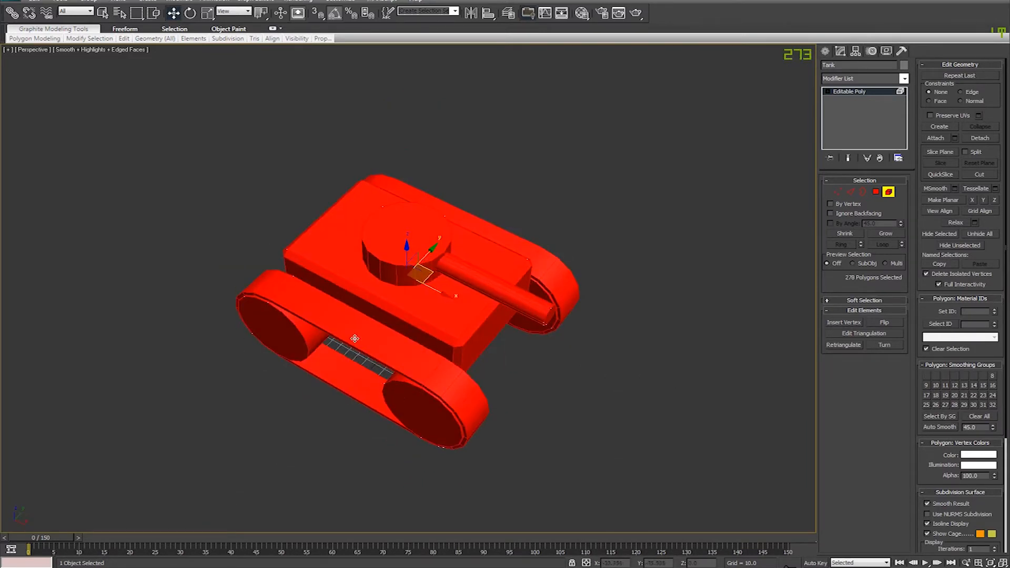
pyautogui.keyDown('alt'); pyautogui.click(508, 239); pyautogui.keyUp('alt')
pyautogui.keyDown('alt'); pyautogui.click(318, 342); pyautogui.keyUp('alt')
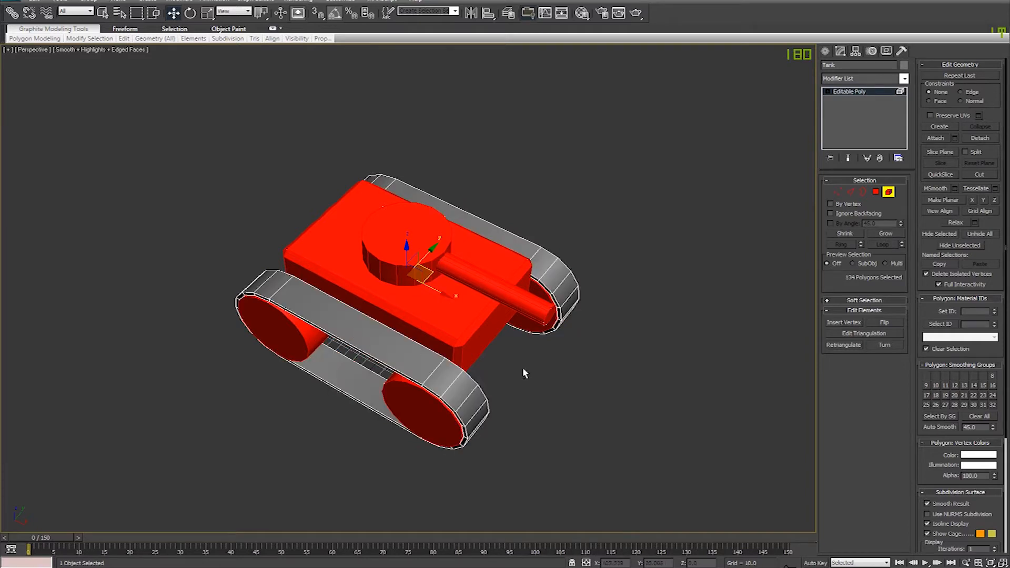
pyautogui.keyDown('alt'); pyautogui.moveTo(526, 374); pyautogui.dragTo(471, 345, button='middle'); pyautogui.keyUp('alt')
pyautogui.keyDown('alt'); pyautogui.moveTo(457, 403); pyautogui.dragTo(566, 414, button='middle'); pyautogui.keyUp('alt')
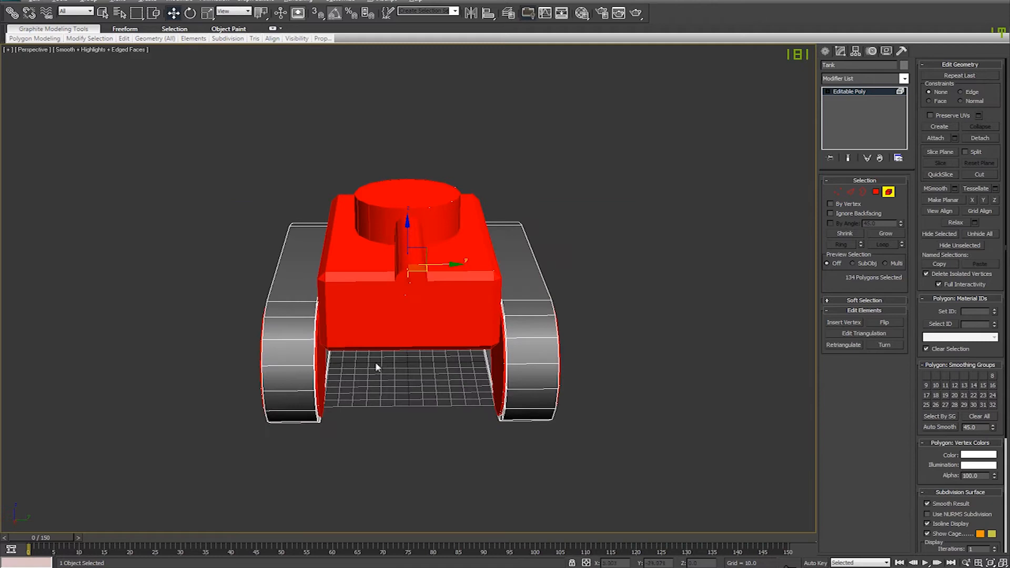
pyautogui.keyDown('alt'); pyautogui.moveTo(377, 367); pyautogui.dragTo(456, 373, button='middle'); pyautogui.keyUp('alt')
pyautogui.click(994, 313)
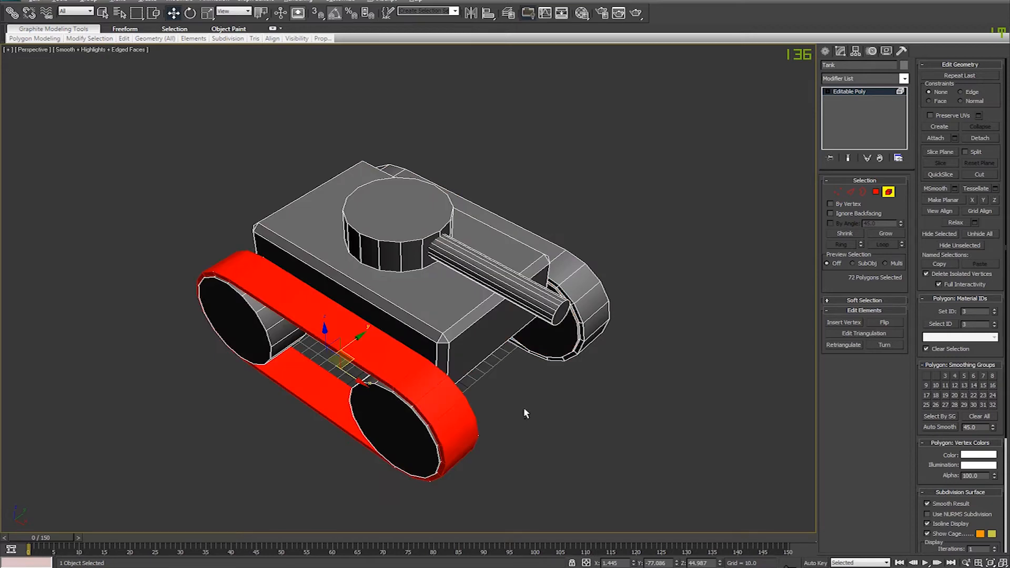
# - Select only the tank's right track element, on the negative Y side, and set its material ID to 2
pyautogui.keyDown('alt'); pyautogui.moveTo(524, 414); pyautogui.dragTo(369, 299, button='middle'); pyautogui.keyUp('alt')
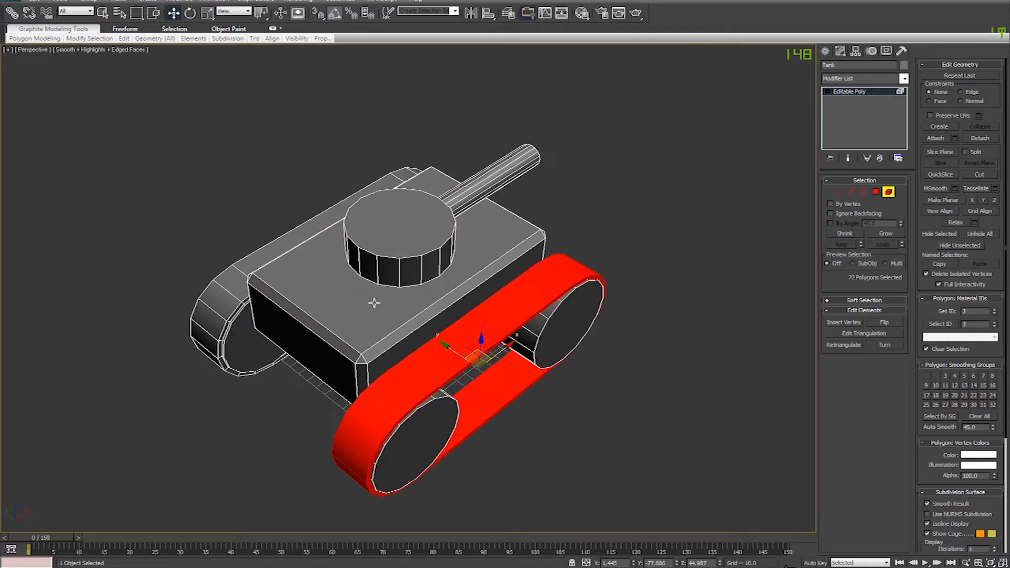
pyautogui.keyDown('alt'); pyautogui.moveTo(288, 234); pyautogui.dragTo(334, 287, button='middle'); pyautogui.keyUp('alt')
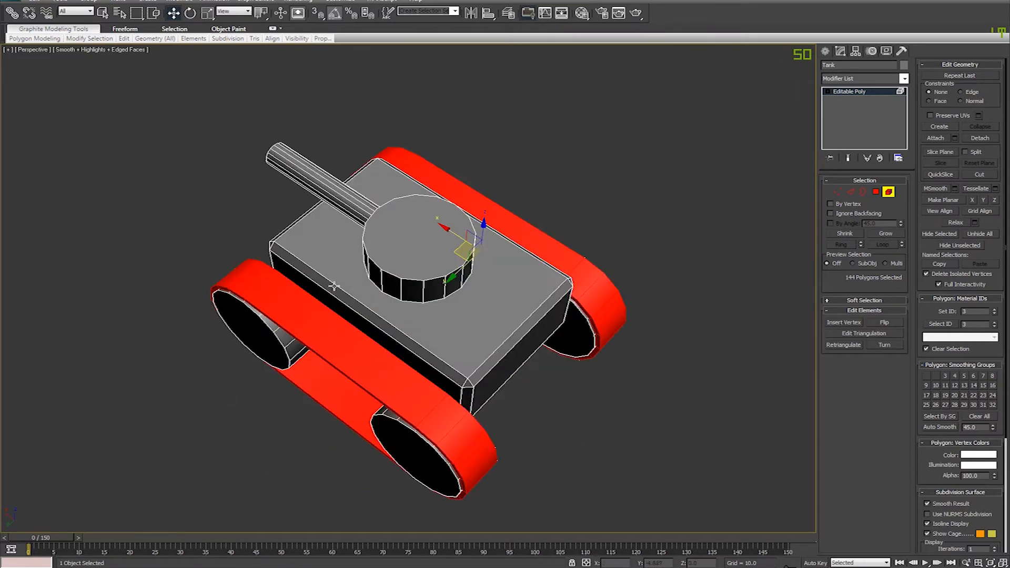
pyautogui.keyDown('alt'); pyautogui.click(335, 406); pyautogui.keyUp('alt')
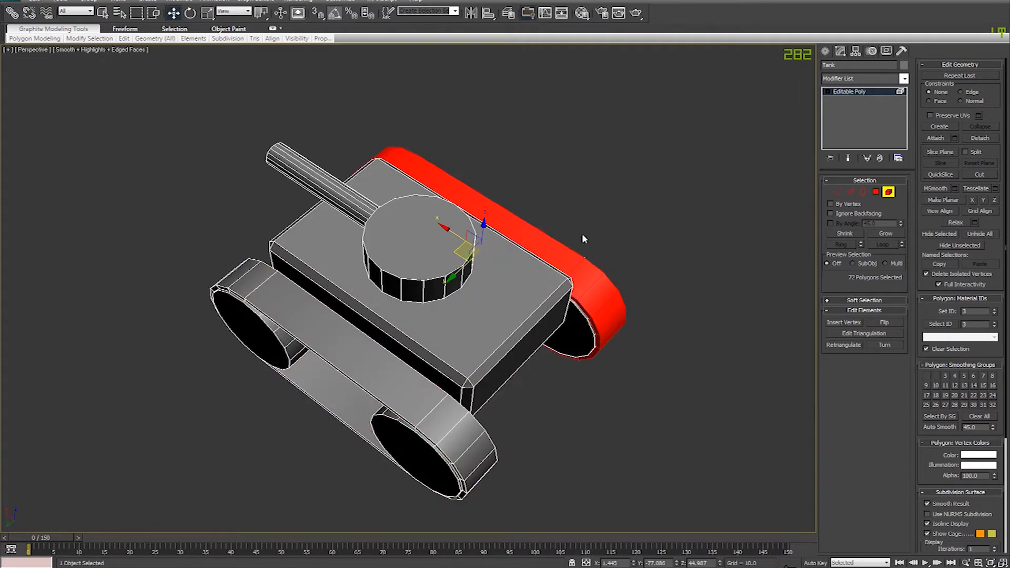
pyautogui.keyDown('alt'); pyautogui.moveTo(532, 279); pyautogui.dragTo(920, 313, button='middle'); pyautogui.keyUp('alt')
pyautogui.click(994, 314)
# - Examine the left track element's material ID, select all the tank's elements and clear the selection
pyautogui.keyDown('alt'); pyautogui.moveTo(281, 368); pyautogui.dragTo(339, 337, button='middle'); pyautogui.keyUp('alt')
pyautogui.click(340, 337)
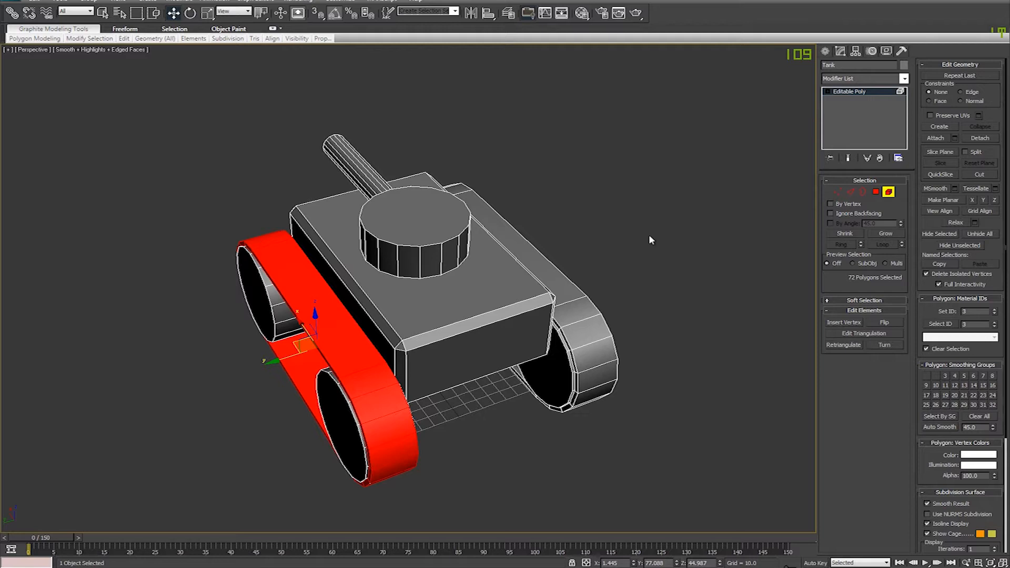
pyautogui.hotkey('ctrl', 'a')
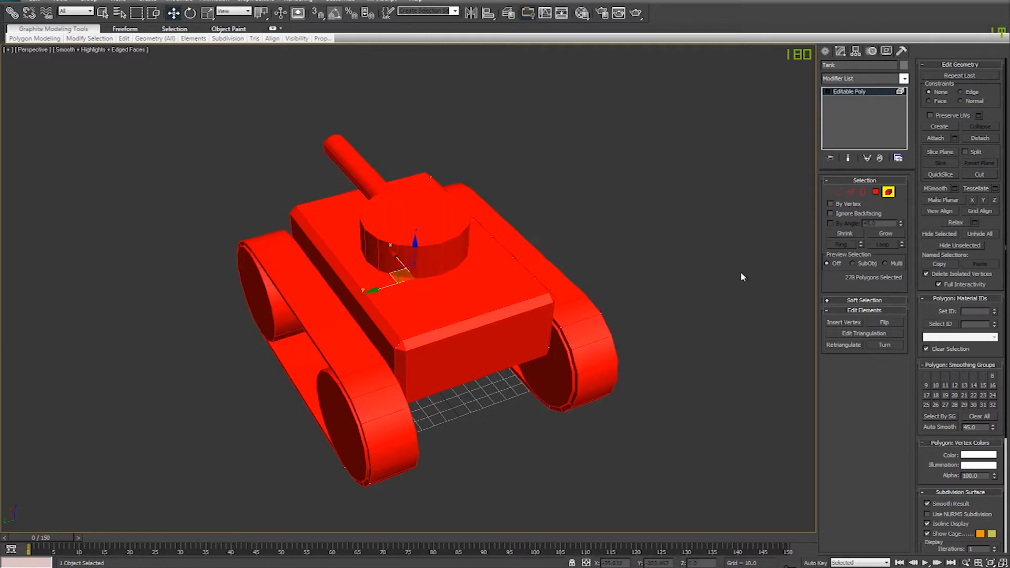
pyautogui.click(647, 211)
# - Compare the material IDs assigned to the right and left tracks, leave Element mode and deselect the tank
pyautogui.keyDown('alt'); pyautogui.moveTo(560, 355); pyautogui.dragTo(744, 313, button='middle'); pyautogui.keyUp('alt')
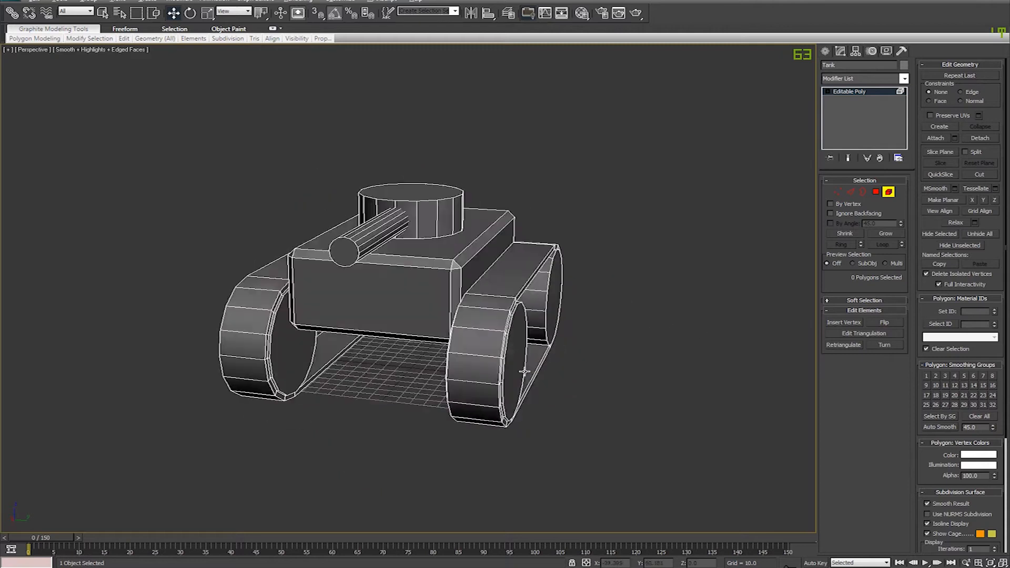
pyautogui.keyDown('alt'); pyautogui.moveTo(519, 362); pyautogui.dragTo(361, 361, button='middle'); pyautogui.keyUp('alt')
pyautogui.click(357, 357)
pyautogui.keyDown('alt'); pyautogui.moveTo(531, 231); pyautogui.dragTo(514, 230, button='middle'); pyautogui.keyUp('alt')
pyautogui.click(303, 304)
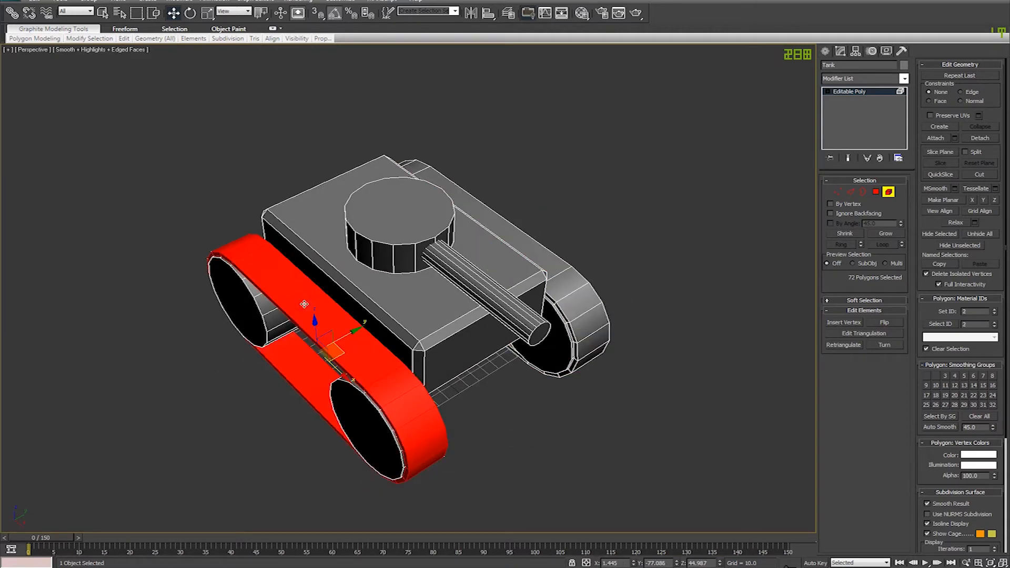
pyautogui.click(516, 229)
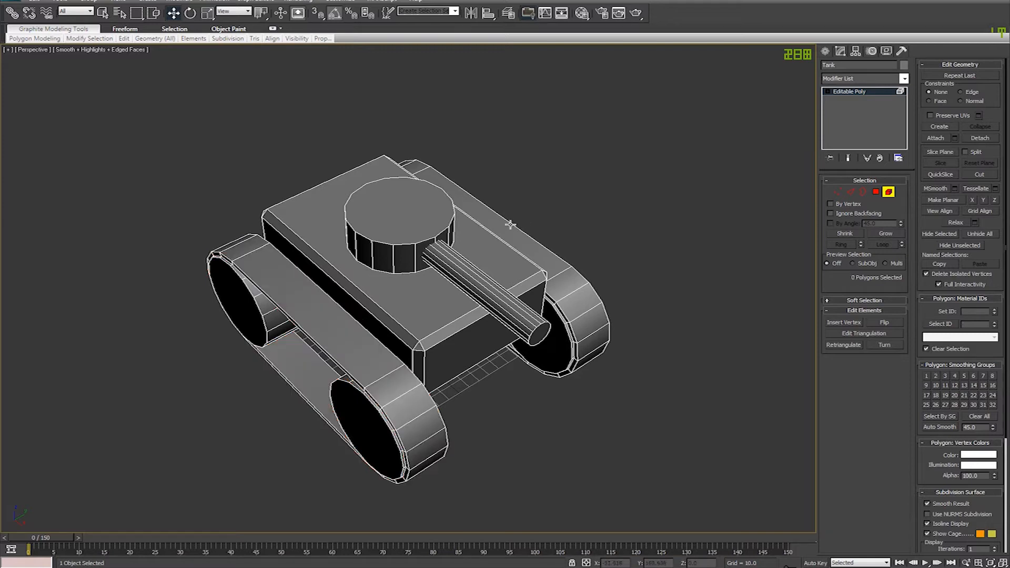
pyautogui.keyDown('ctrl'); pyautogui.click(315, 324); pyautogui.keyUp('ctrl')
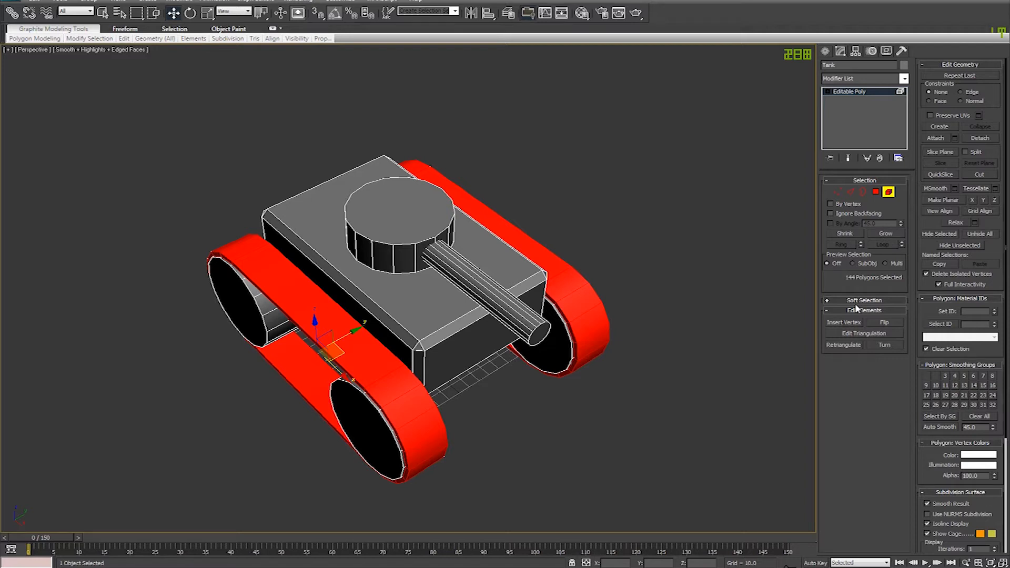
pyautogui.click(322, 304)
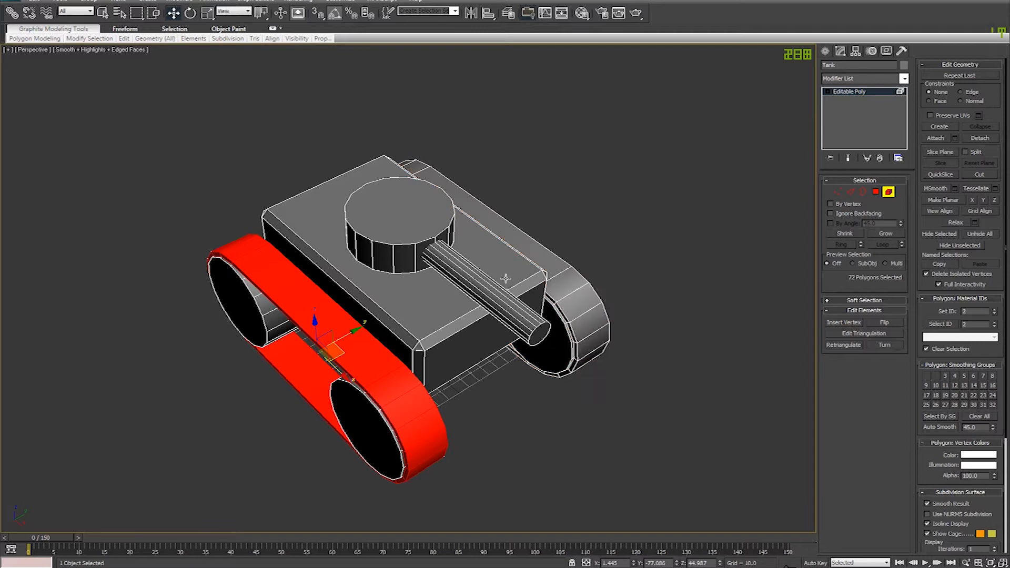
pyautogui.click(535, 251)
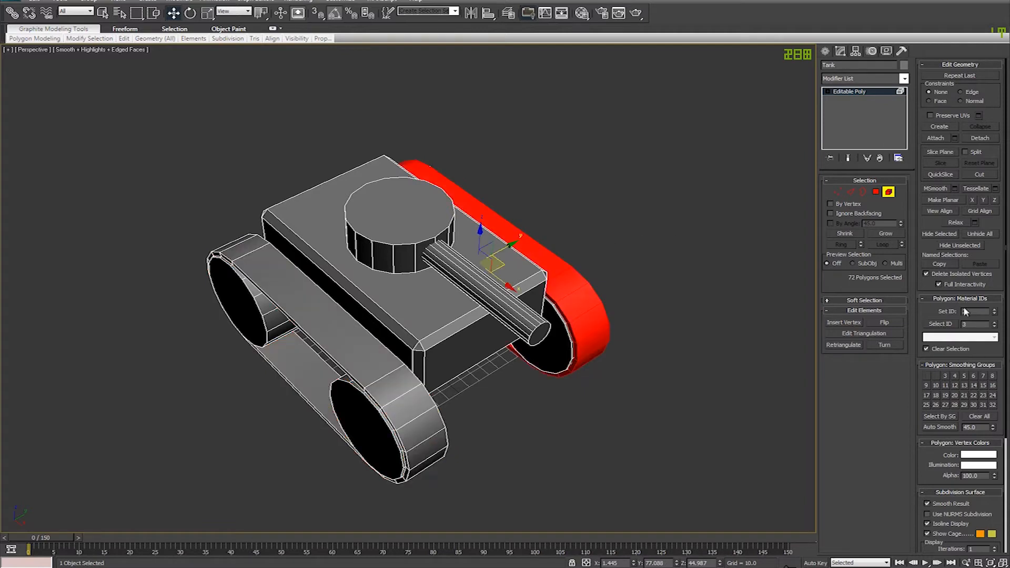
pyautogui.click(668, 247)
pyautogui.click(888, 192)
pyautogui.click(600, 145)
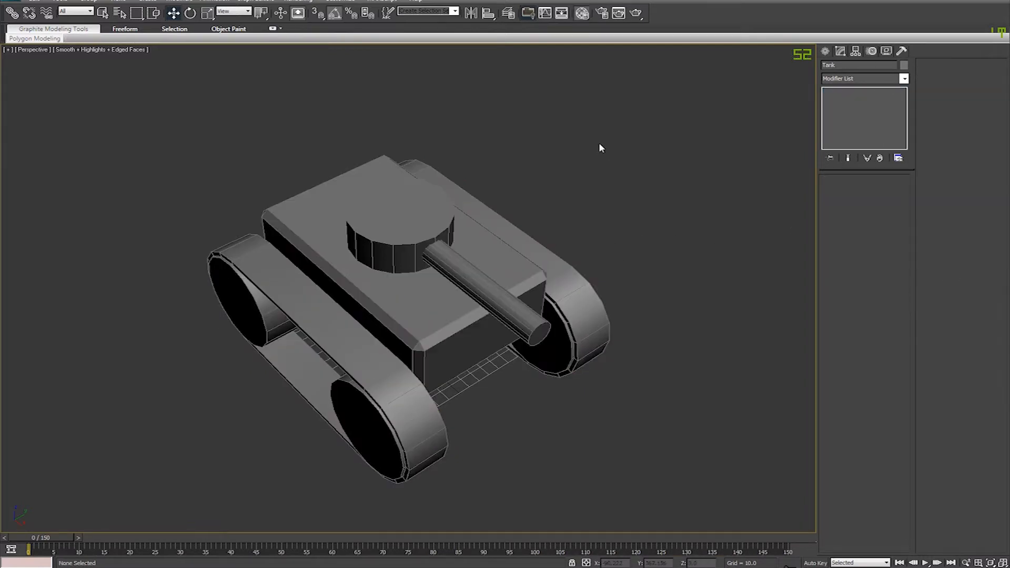
pyautogui.press('m')
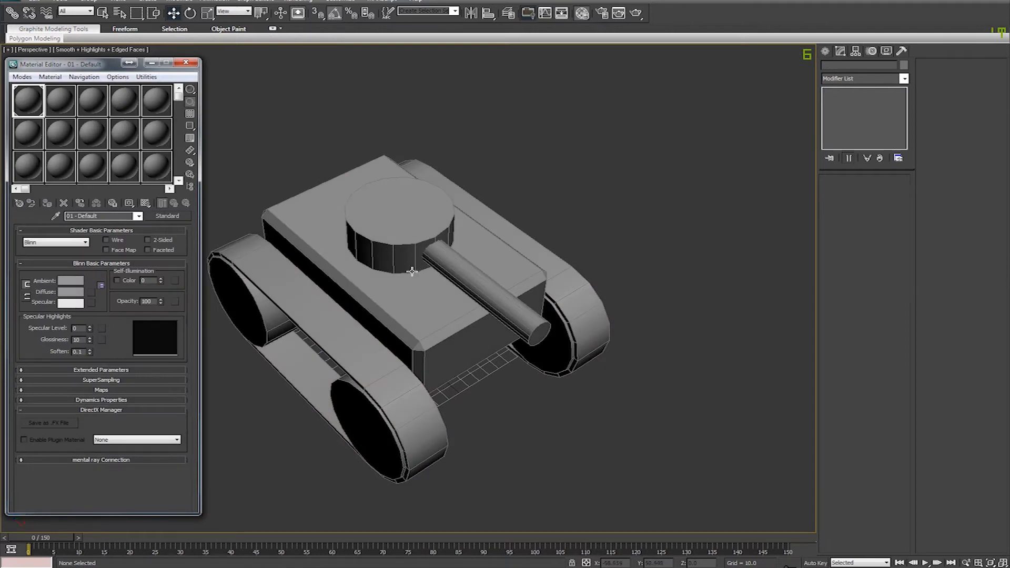
pyautogui.press('m')
pyautogui.keyDown('alt'); pyautogui.moveTo(378, 302); pyautogui.dragTo(551, 393, button='middle'); pyautogui.keyUp('alt')
pyautogui.click(423, 329)
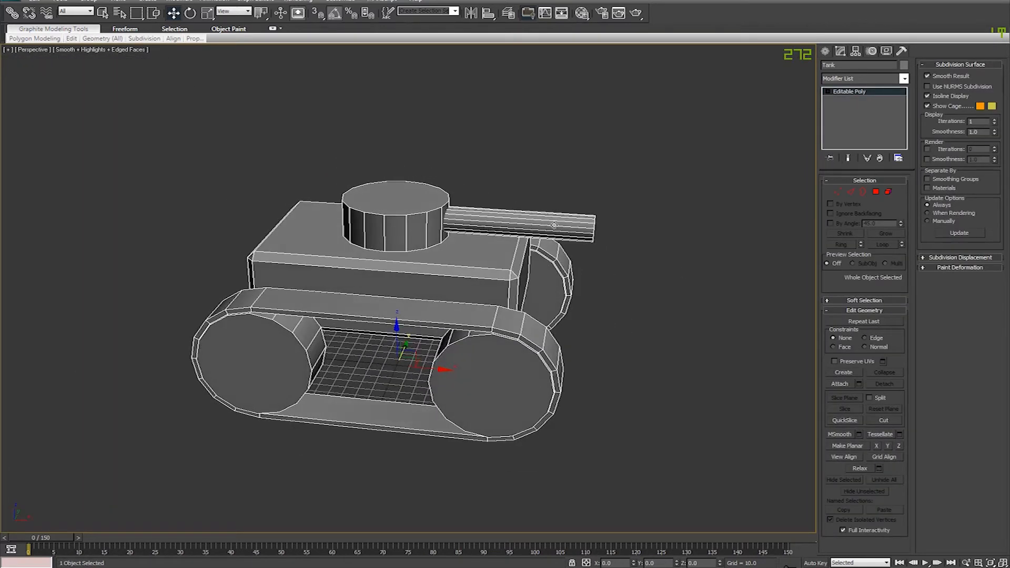
pyautogui.keyDown('alt'); pyautogui.moveTo(604, 310); pyautogui.dragTo(636, 250, button='middle'); pyautogui.keyUp('alt')
pyautogui.click(636, 250)
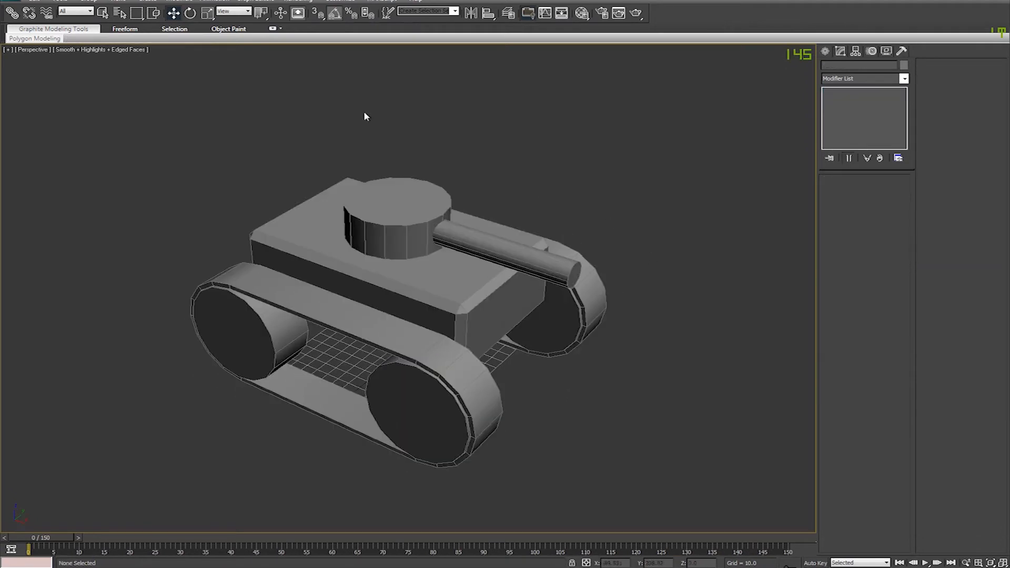
# - Save the scene as Rig_New_01 in the VehicleTutorial folder
pyautogui.click(12, 2)
pyautogui.click(101, 115)
pyautogui.click(133, 8)
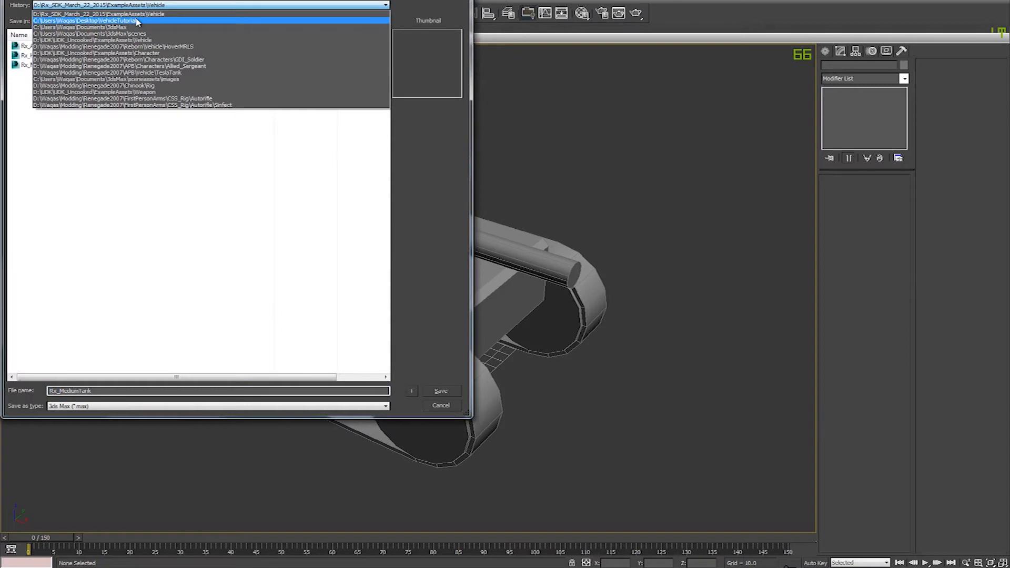
pyautogui.click(131, 25)
pyautogui.moveTo(108, 390); pyautogui.dragTo(4, 384)
pyautogui.write('Rig')
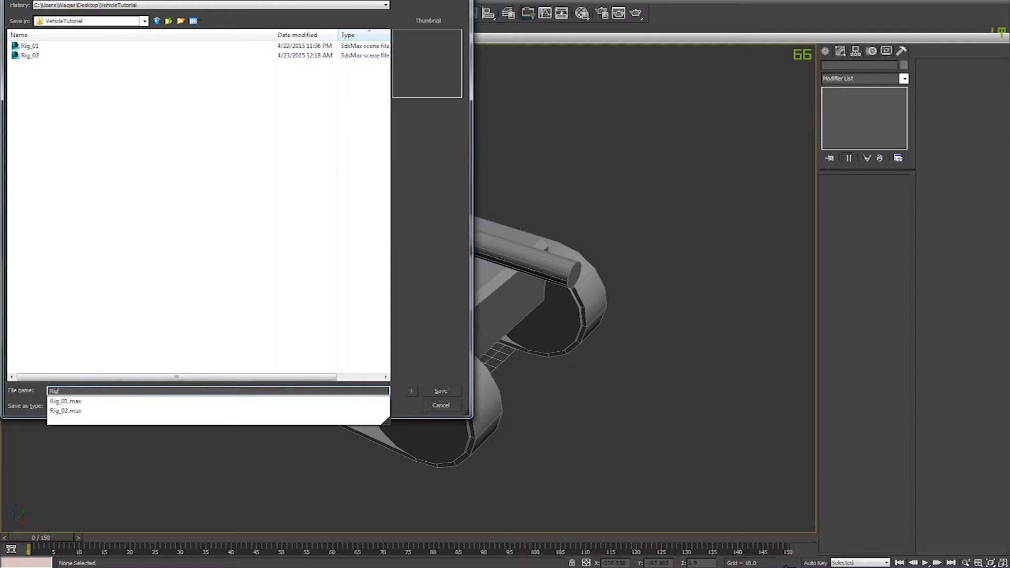
pyautogui.write('_Mi')
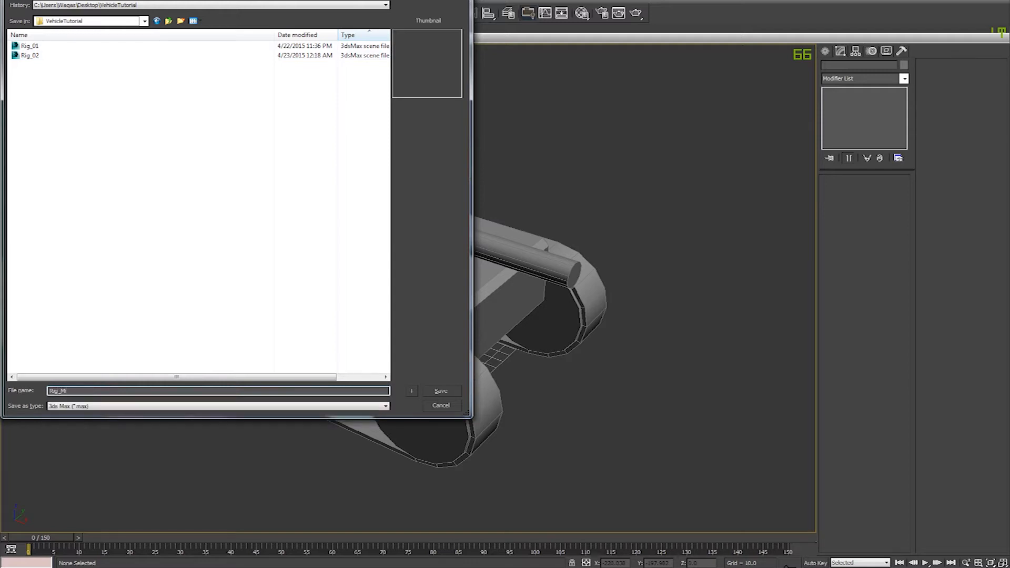
pyautogui.press('BackSpace')
pyautogui.write('New_01')
pyautogui.press('Return')
pyautogui.keyDown('alt'); pyautogui.moveTo(536, 225); pyautogui.dragTo(525, 243, button='middle'); pyautogui.keyUp('alt')
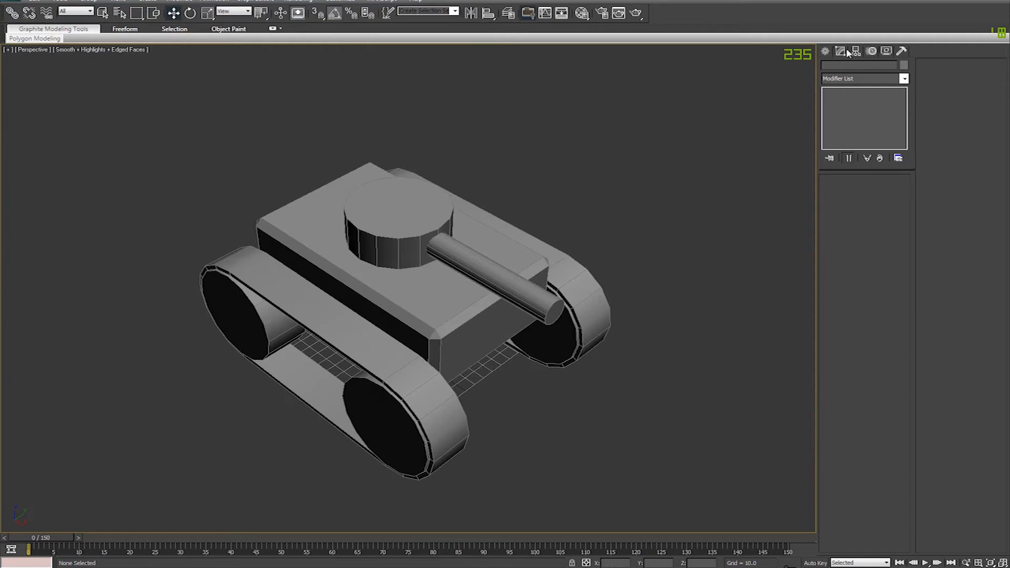
pyautogui.click(825, 51)
pyautogui.click(452, 234)
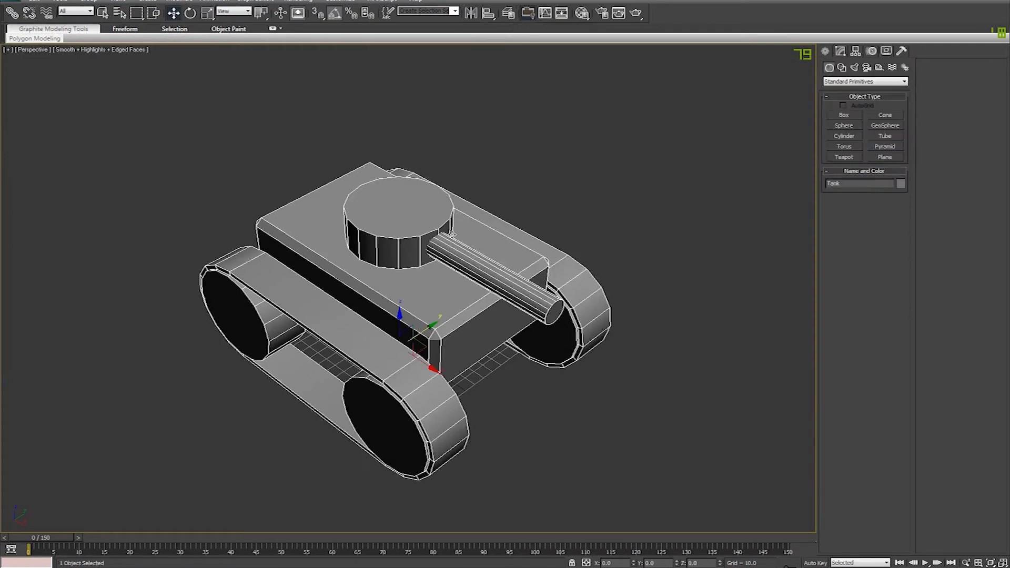
pyautogui.click(651, 210)
pyautogui.keyDown('alt'); pyautogui.moveTo(651, 210); pyautogui.dragTo(675, 208, button='middle'); pyautogui.keyUp('alt')
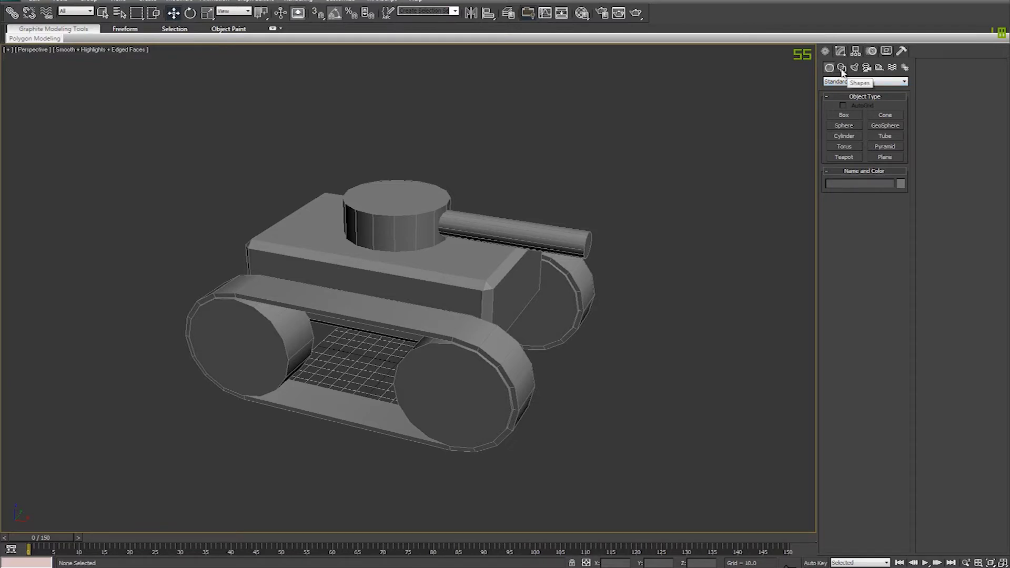
pyautogui.keyDown('alt'); pyautogui.moveTo(412, 271); pyautogui.dragTo(496, 271, button='middle'); pyautogui.keyUp('alt')
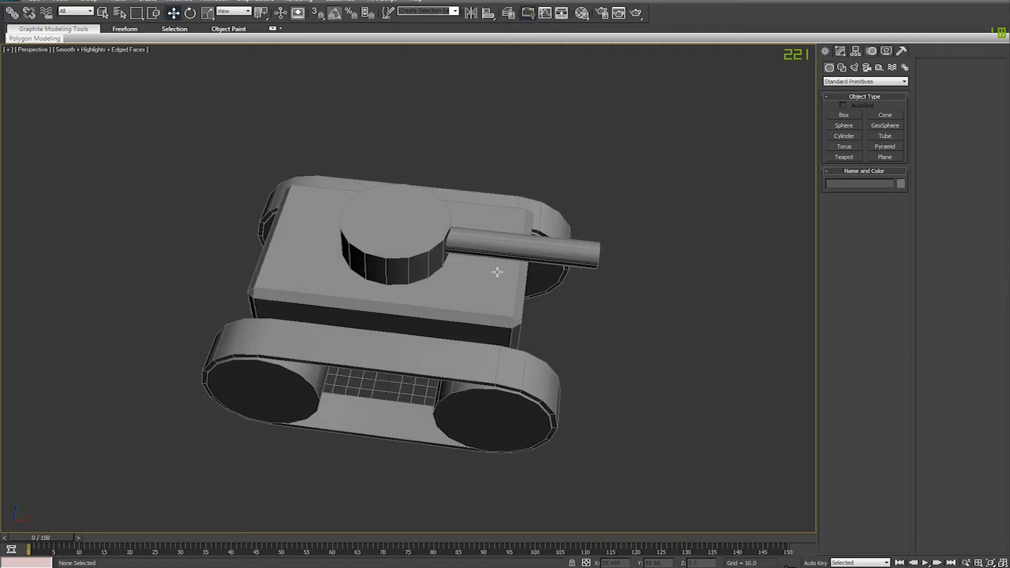
# - Create four separate Dummy helpers in a row on the ground in front of the tank
pyautogui.click(879, 67)
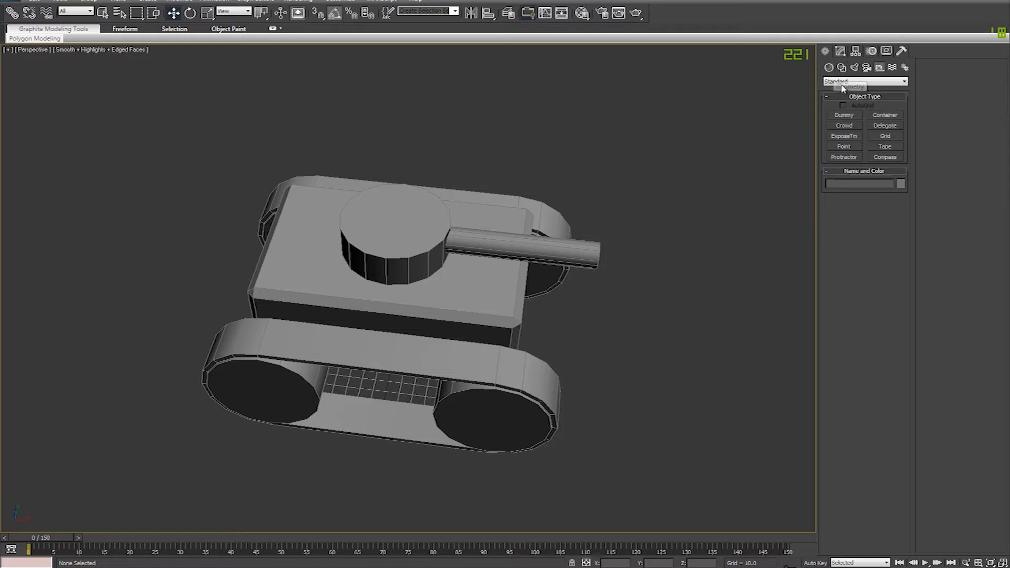
pyautogui.click(843, 115)
pyautogui.keyDown('alt'); pyautogui.moveTo(608, 293); pyautogui.dragTo(557, 384, button='middle'); pyautogui.keyUp('alt')
pyautogui.rightClick(554, 378)
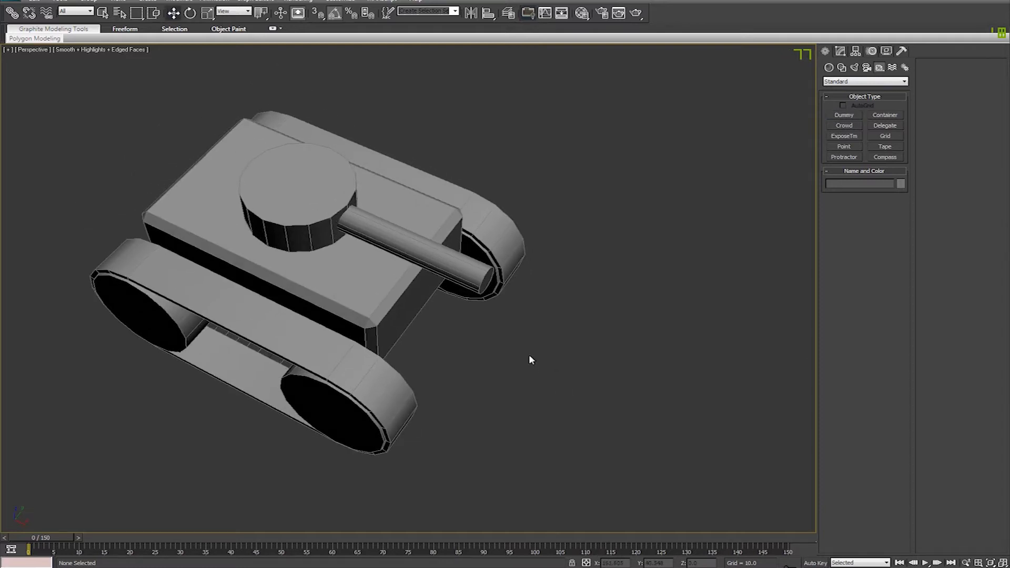
pyautogui.keyDown('alt'); pyautogui.moveTo(529, 355); pyautogui.dragTo(510, 322, button='middle'); pyautogui.keyUp('alt')
pyautogui.click(843, 114)
pyautogui.keyDown('alt'); pyautogui.moveTo(586, 268); pyautogui.dragTo(544, 386, button='middle'); pyautogui.keyUp('alt')
pyautogui.moveTo(543, 385); pyautogui.dragTo(569, 403)
pyautogui.moveTo(631, 410); pyautogui.dragTo(635, 426)
pyautogui.moveTo(701, 440); pyautogui.dragTo(767, 476)
pyautogui.rightClick(652, 364)
# - Select the dummy nearest the tank and rename it b_root
pyautogui.keyDown('alt'); pyautogui.moveTo(665, 360); pyautogui.dragTo(573, 304, button='middle'); pyautogui.keyUp('alt')
pyautogui.click(454, 197)
pyautogui.click(437, 345)
pyautogui.moveTo(421, 292); pyautogui.dragTo(554, 343, button='middle')
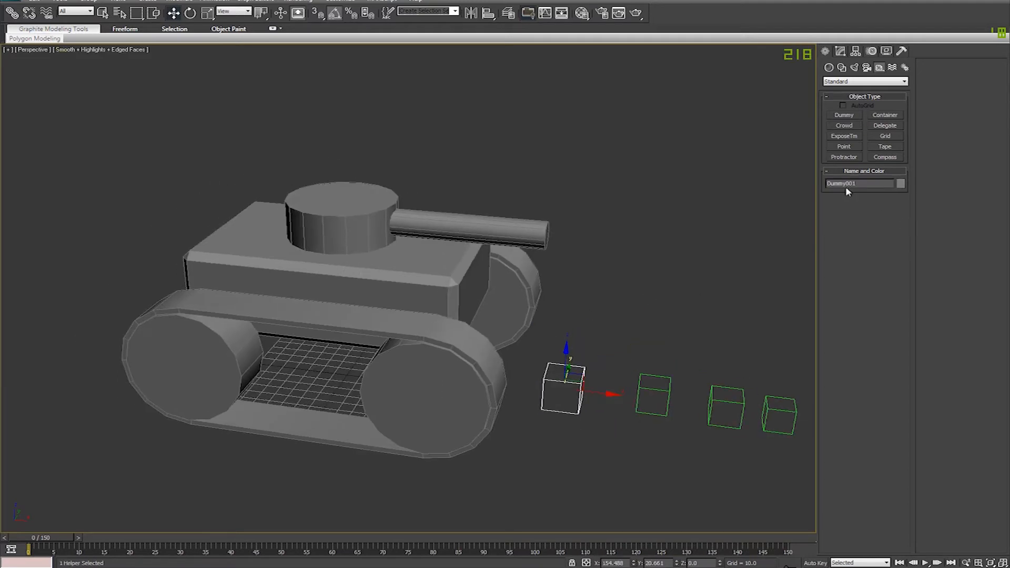
pyautogui.doubleClick(862, 184)
pyautogui.write('b_root')
# - Set b_root's X and Y position to 0 and raise it along Z into the middle of the tank's hull
pyautogui.rightClick(632, 563)
pyautogui.rightClick(676, 563)
pyautogui.keyDown('alt'); pyautogui.moveTo(474, 397); pyautogui.dragTo(457, 362, button='middle'); pyautogui.keyUp('alt')
pyautogui.press('F3')
pyautogui.moveTo(367, 356); pyautogui.dragTo(417, 242)
pyautogui.keyDown('alt'); pyautogui.moveTo(417, 241); pyautogui.dragTo(507, 239, button='middle'); pyautogui.keyUp('alt')
pyautogui.moveTo(615, 234)
pyautogui.keyDown('alt'); pyautogui.mouseDown(button='middle')
pyautogui.moveTo(605, 253)
pyautogui.moveTo(537, 243)
pyautogui.mouseUp(button='middle'); pyautogui.keyUp('alt')
pyautogui.press('F3')
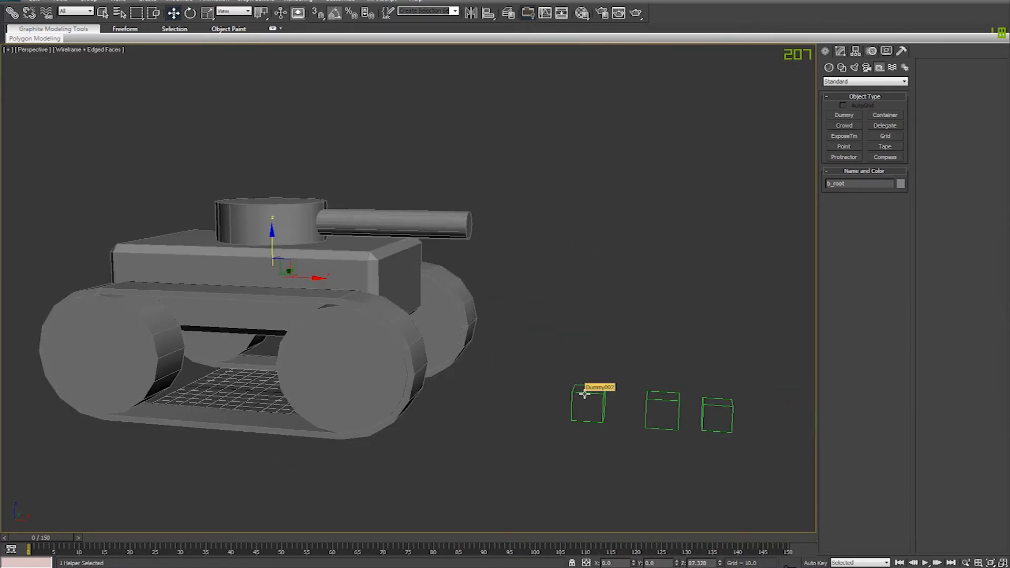
# - Select the next dummy beside the tank, Dummy002, and rename it b_Turret_Yaw
pyautogui.keyDown('alt'); pyautogui.moveTo(390, 213); pyautogui.dragTo(417, 232, button='middle'); pyautogui.keyUp('alt')
pyautogui.click(594, 363)
pyautogui.click(874, 185)
pyautogui.moveTo(873, 184); pyautogui.dragTo(771, 193)
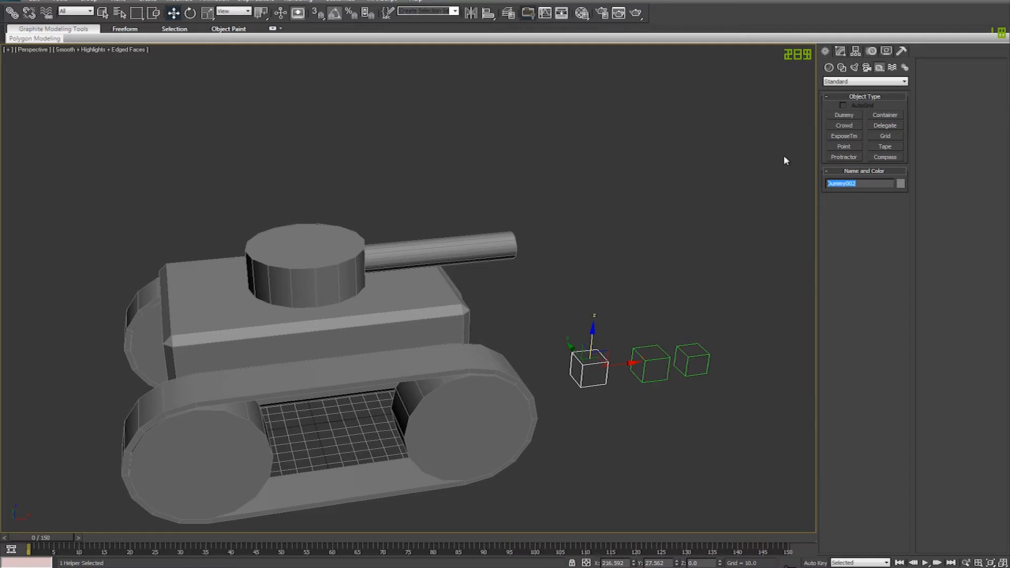
pyautogui.write('Ma')
pyautogui.hotkey('ctrl', 'z')
pyautogui.hotkey('ctrl', 'z')
pyautogui.write('b')
pyautogui.click(853, 184)
pyautogui.hotkey('shift', 'Right')
# - Select the tank's round turret element, copy its Z position value and leave Element mode
pyautogui.keyDown('alt'); pyautogui.moveTo(447, 252); pyautogui.dragTo(523, 246, button='middle'); pyautogui.keyUp('alt')
pyautogui.keyDown('alt'); pyautogui.moveTo(583, 329); pyautogui.dragTo(559, 343, button='middle'); pyautogui.keyUp('alt')
pyautogui.moveTo(444, 326); pyautogui.dragTo(512, 295, button='middle')
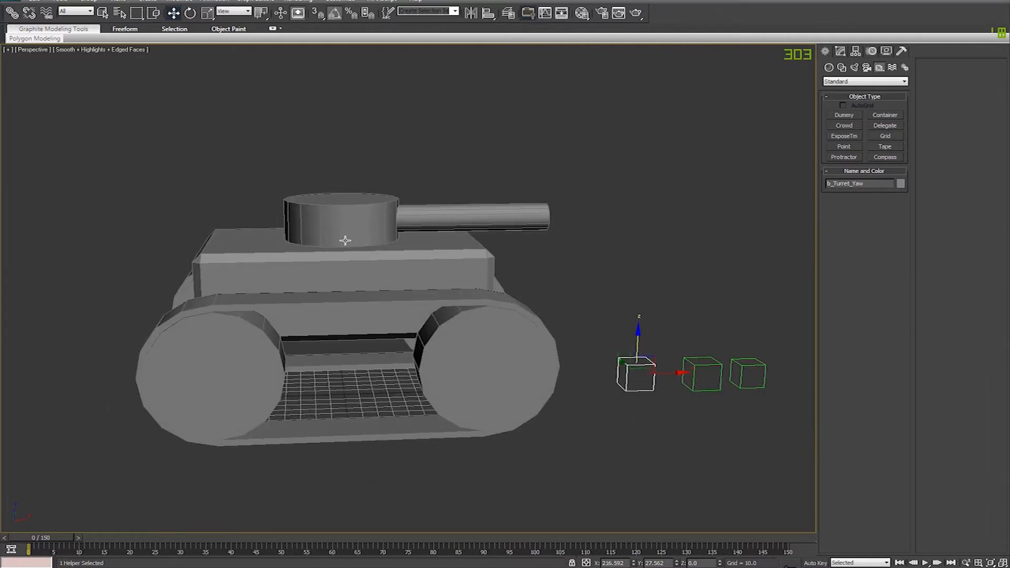
pyautogui.click(345, 242)
pyautogui.click(839, 51)
pyautogui.click(887, 192)
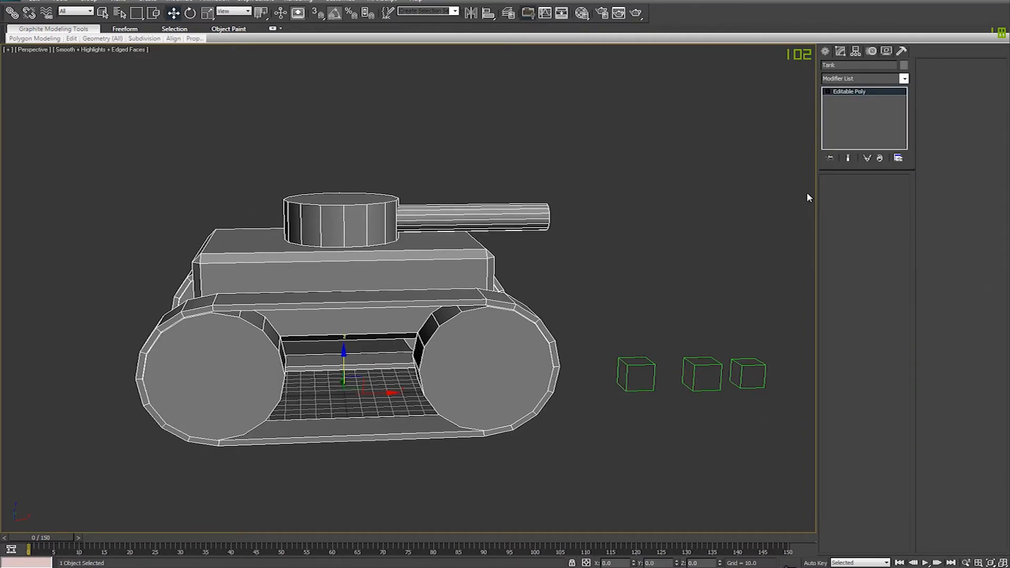
pyautogui.click(366, 216)
pyautogui.keyDown('alt'); pyautogui.moveTo(468, 171); pyautogui.dragTo(487, 194, button='middle'); pyautogui.keyUp('alt')
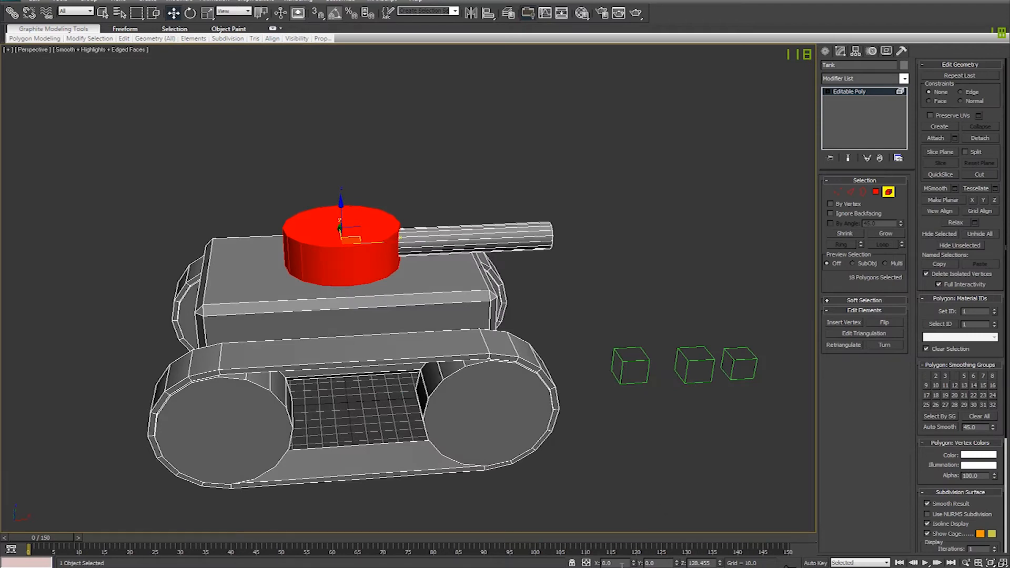
pyautogui.keyDown('alt'); pyautogui.moveTo(551, 395); pyautogui.dragTo(552, 417, button='middle'); pyautogui.keyUp('alt')
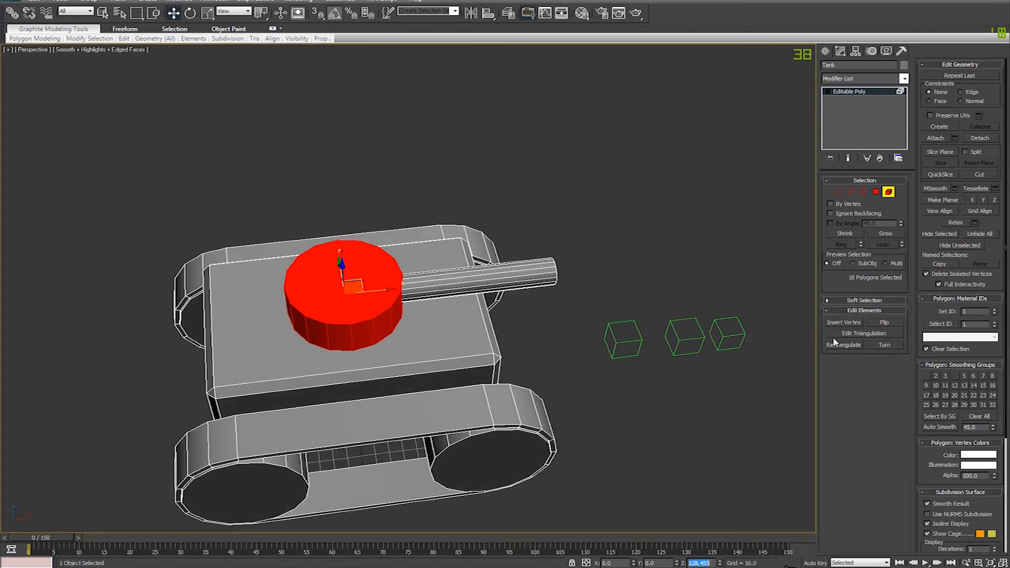
pyautogui.click(888, 192)
# - Position b_Turret_Yaw at X 0, Y 0, Z 128.455 inside the turret and deselect it
pyautogui.click(622, 322)
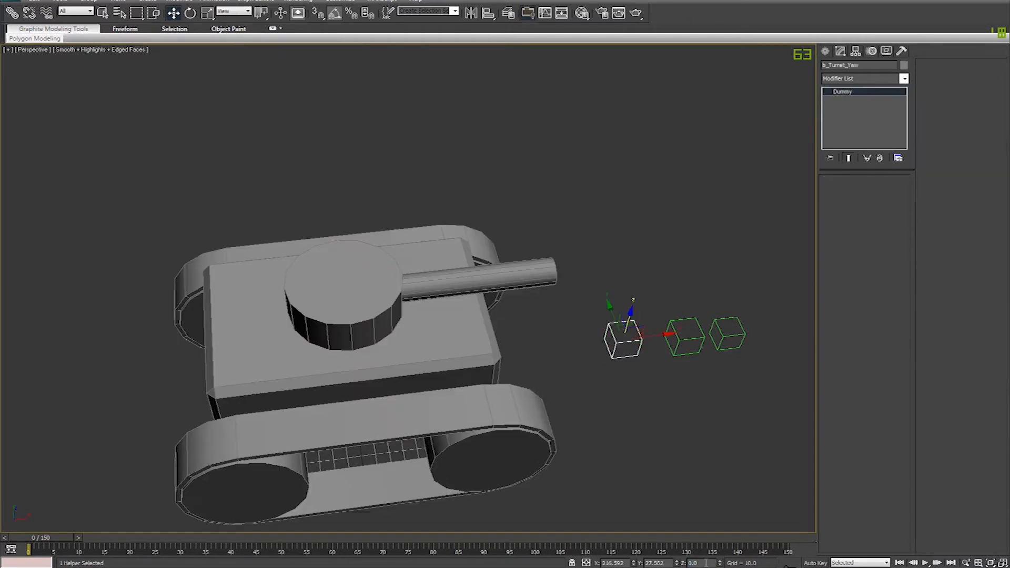
pyautogui.rightClick(676, 563)
pyautogui.rightClick(633, 563)
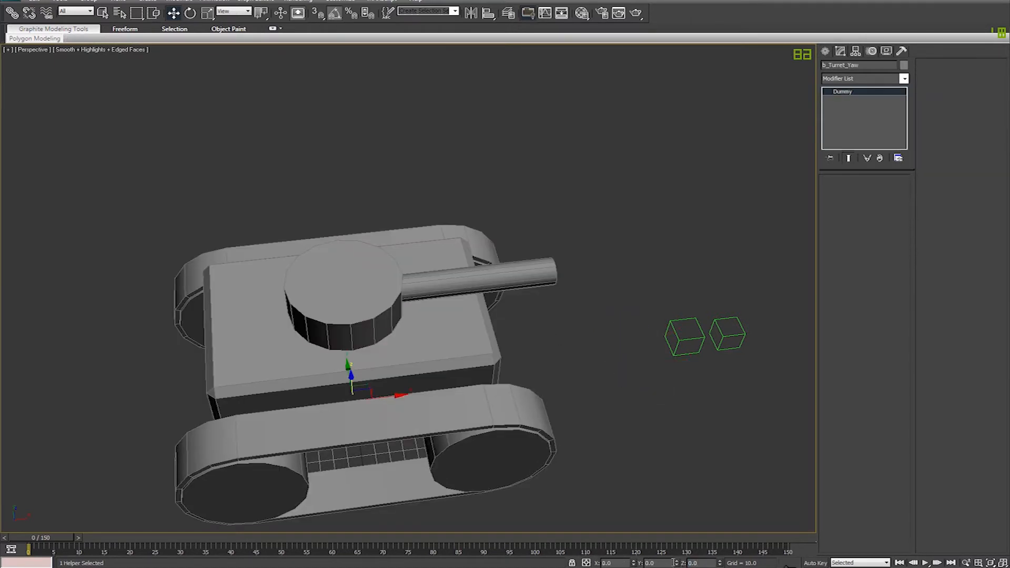
pyautogui.keyDown('alt'); pyautogui.moveTo(649, 523); pyautogui.dragTo(590, 431, button='middle'); pyautogui.keyUp('alt')
pyautogui.doubleClick(708, 561)
pyautogui.write('128.455')
pyautogui.press('Return')
pyautogui.moveTo(585, 368)
pyautogui.keyDown('alt'); pyautogui.mouseDown(button='middle')
pyautogui.moveTo(570, 426)
pyautogui.moveTo(548, 378)
pyautogui.moveTo(572, 333)
pyautogui.mouseUp(button='middle'); pyautogui.keyUp('alt')
pyautogui.press('F3')
pyautogui.press('F3')
pyautogui.moveTo(603, 285); pyautogui.dragTo(550, 330, button='middle')
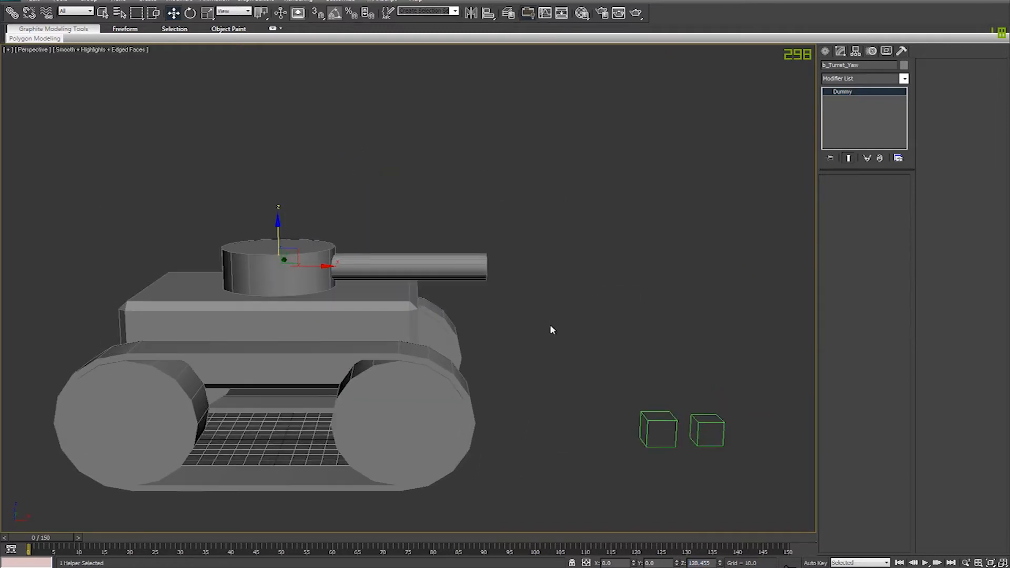
pyautogui.click(550, 330)
# - Select the third dummy, Dummy003, and rename it b_Turret_Pitch
pyautogui.click(648, 423)
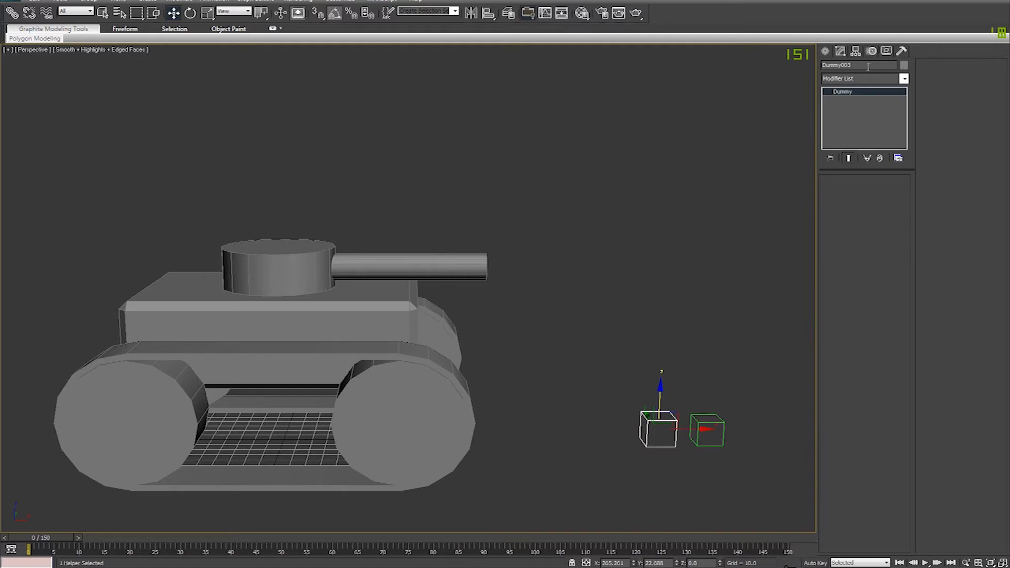
pyautogui.click(409, 253)
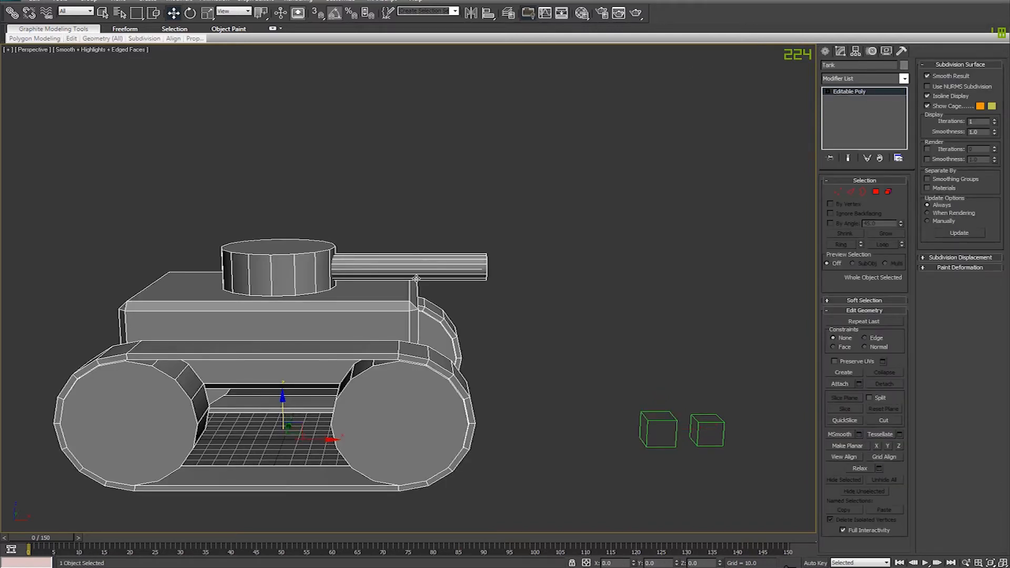
pyautogui.click(658, 413)
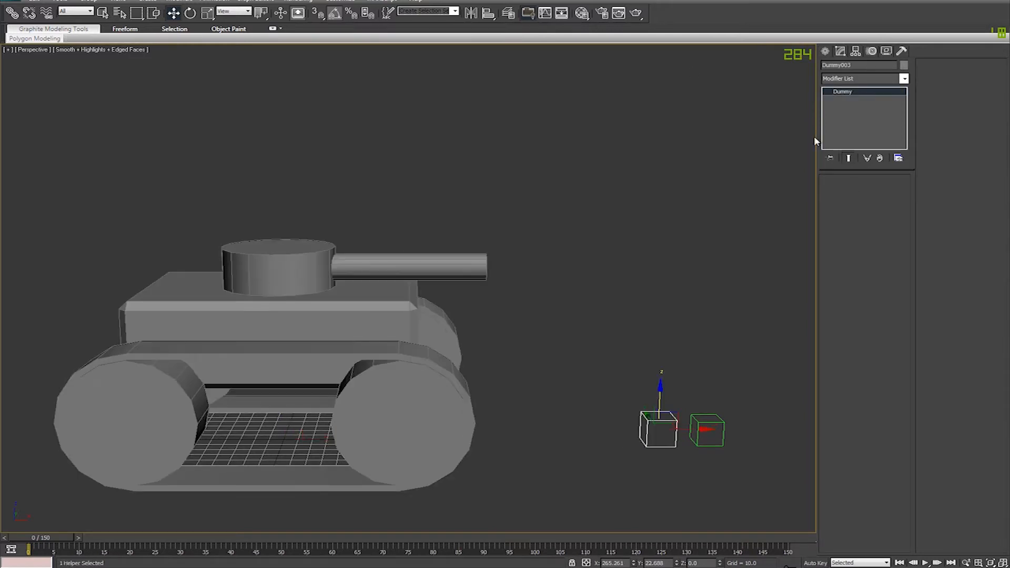
pyautogui.click(887, 67)
pyautogui.write('b')
# - Change to the Front view and set b_Turret_Pitch's X and Y position to 0
pyautogui.moveTo(473, 315); pyautogui.dragTo(598, 331, button='middle')
pyautogui.press('l')
pyautogui.press('f')
pyautogui.scroll(-3, 595, 308)
pyautogui.rightClick(634, 563)
pyautogui.rightClick(676, 563)
# - In wireframe, move b_Turret_Pitch to the joint between barrel and turret, centred on the barrel's height at about X 38, Z 128
pyautogui.scroll(6, 447, 295)
pyautogui.moveTo(447, 295); pyautogui.dragTo(435, 335, button='middle')
pyautogui.press('F3')
pyautogui.moveTo(412, 489); pyautogui.dragTo(538, 288)
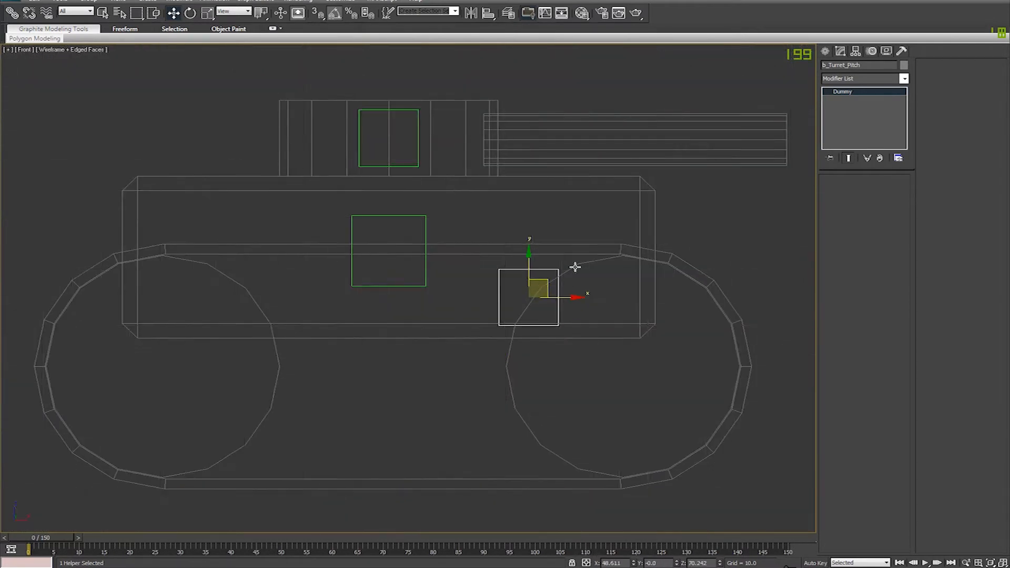
pyautogui.moveTo(567, 282); pyautogui.dragTo(509, 368, button='middle')
pyautogui.moveTo(489, 384); pyautogui.dragTo(460, 228)
pyautogui.moveTo(459, 234); pyautogui.dragTo(456, 241, button='middle')
pyautogui.moveTo(625, 259); pyautogui.dragTo(472, 342, button='middle')
pyautogui.scroll(4, 472, 341)
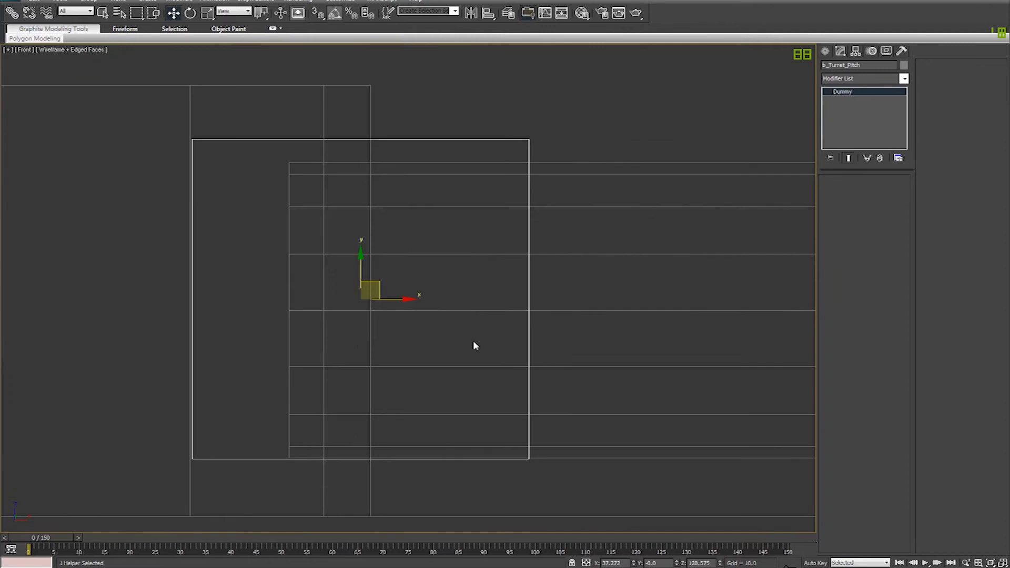
pyautogui.moveTo(333, 353); pyautogui.dragTo(429, 314, button='middle')
pyautogui.scroll(4, 479, 281)
pyautogui.moveTo(275, 232); pyautogui.dragTo(389, 358)
pyautogui.moveTo(431, 332); pyautogui.dragTo(517, 331, button='middle')
# - Select the last remaining dummy, Dummy004, and rename it b_Turret_Fire
pyautogui.scroll(-4, 517, 330)
pyautogui.scroll(-10, 518, 330)
pyautogui.moveTo(702, 362); pyautogui.dragTo(505, 311, button='middle')
pyautogui.scroll(-3, 505, 310)
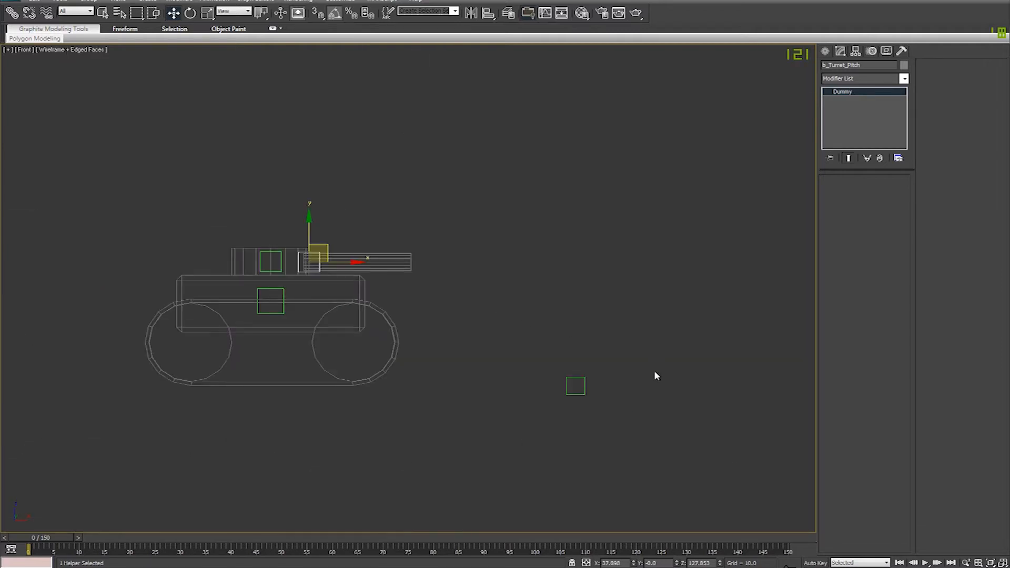
pyautogui.click(578, 386)
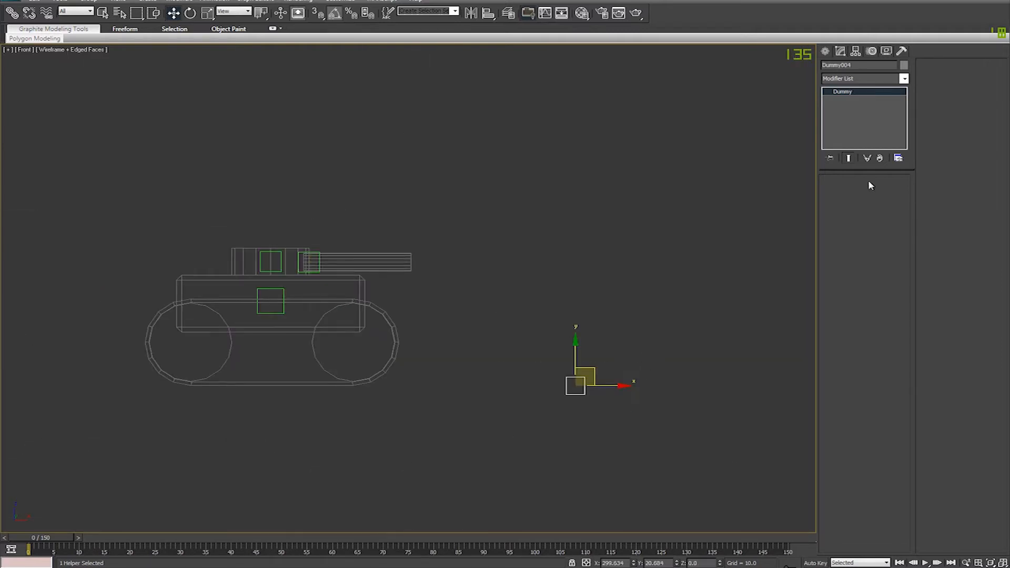
pyautogui.click(838, 64)
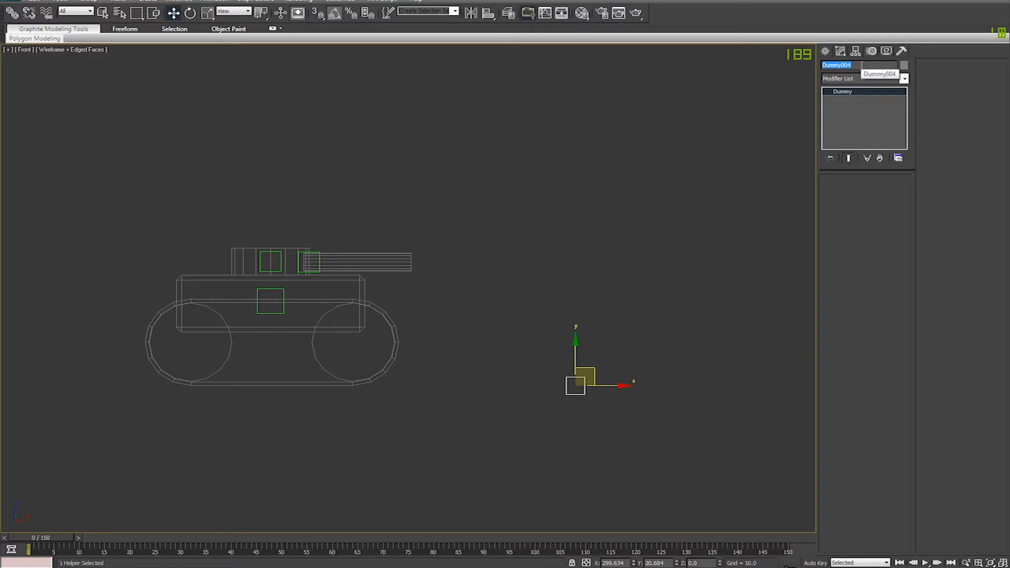
pyautogui.write('b_Turret_Fire')
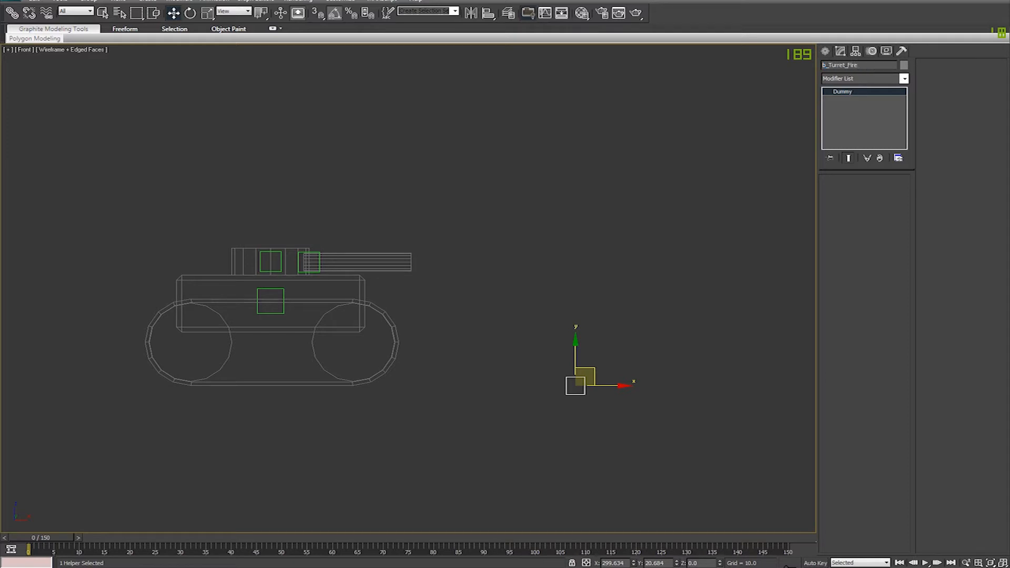
# - Align b_Turret_Fire to b_Turret_Pitch by pivot points on X, Y and Z, and move it along X to the barrel's muzzle end
pyautogui.scroll(8, 421, 400)
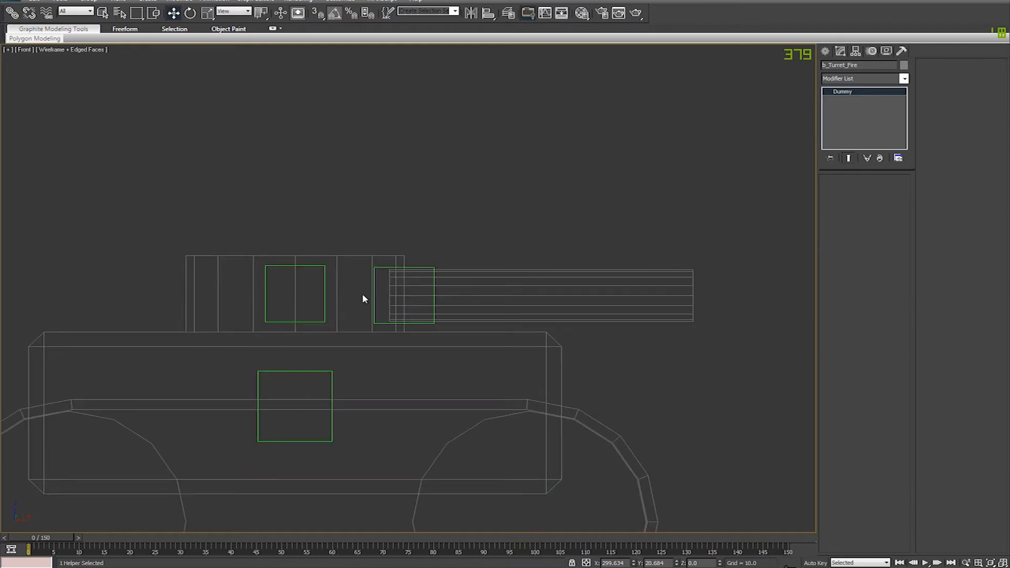
pyautogui.click(382, 267)
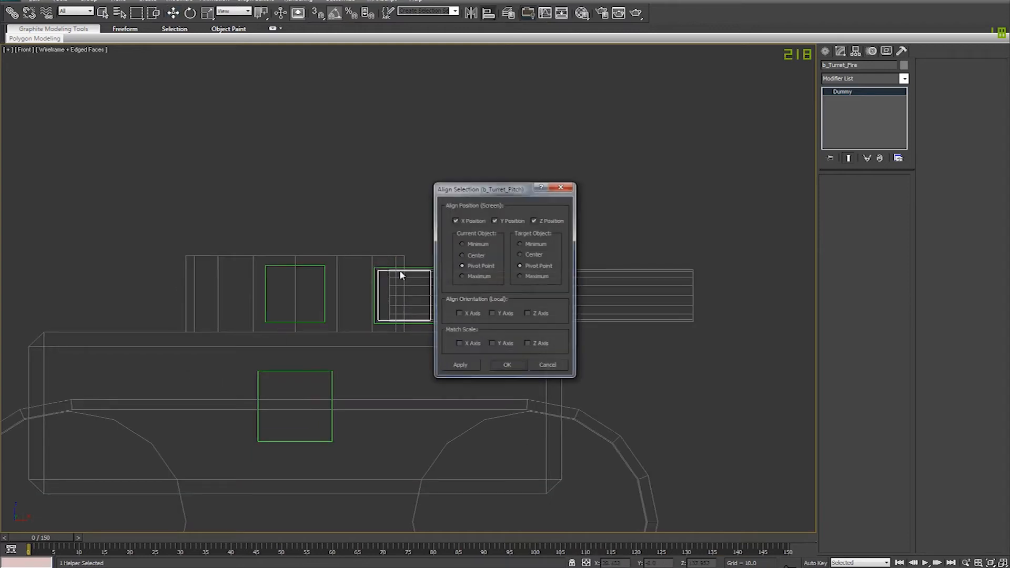
pyautogui.click(507, 366)
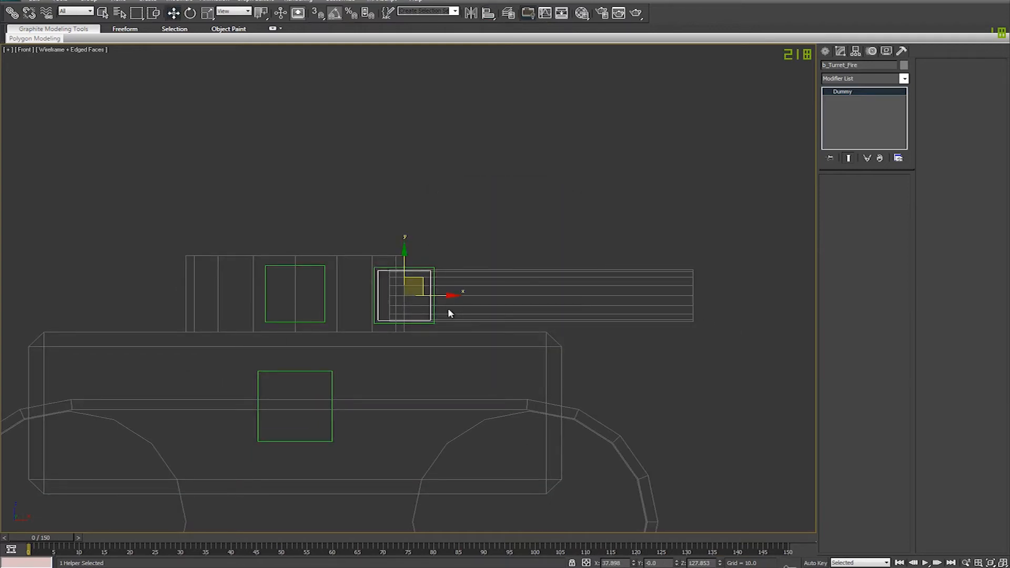
pyautogui.moveTo(460, 302); pyautogui.dragTo(355, 301, button='middle')
pyautogui.moveTo(356, 306); pyautogui.dragTo(639, 324)
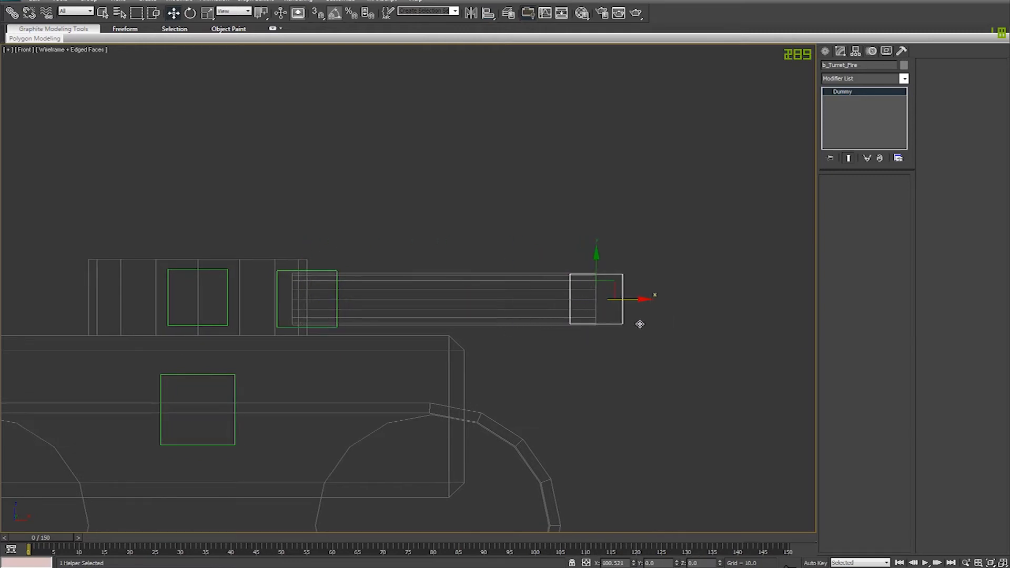
# - Link b_Turret_Fire to b_Turret_Pitch as its parent with Select and Link
pyautogui.scroll(-5, 600, 350)
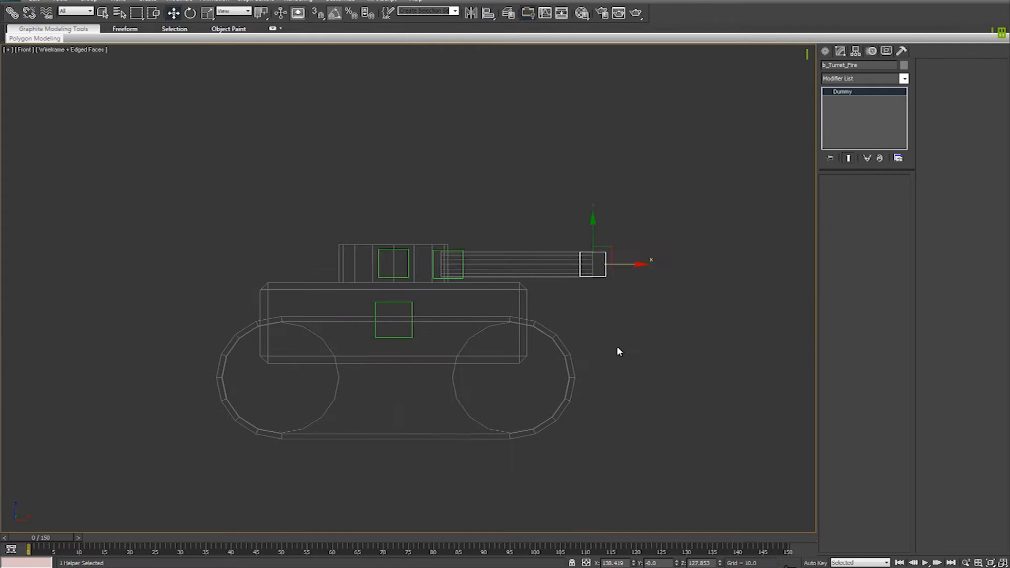
pyautogui.moveTo(543, 351); pyautogui.dragTo(671, 279, button='middle')
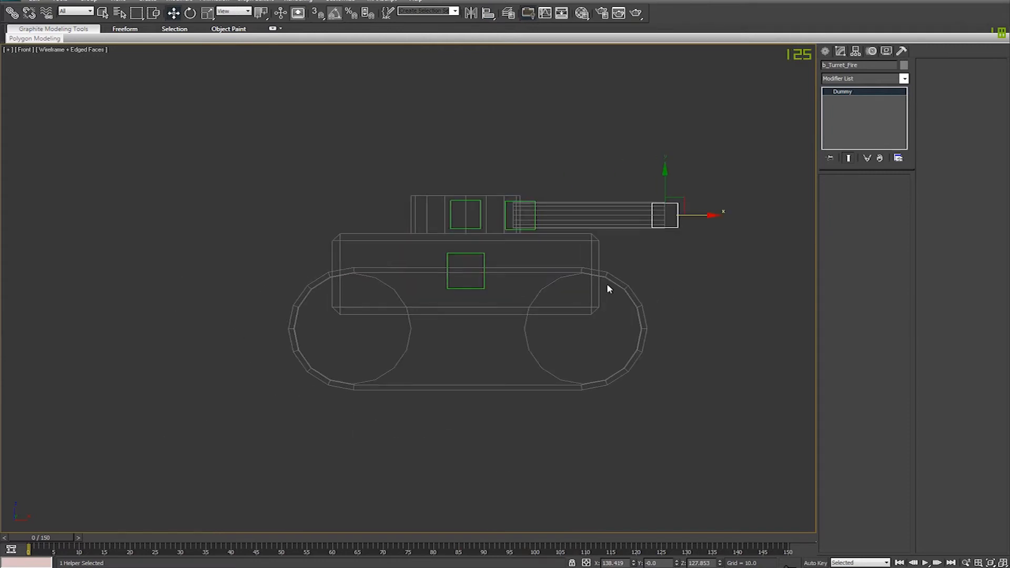
pyautogui.moveTo(464, 373); pyautogui.dragTo(440, 386, button='middle')
pyautogui.scroll(3, 440, 386)
pyautogui.click(224, 87)
pyautogui.moveTo(692, 226); pyautogui.dragTo(636, 301, button='middle')
pyautogui.click(598, 270)
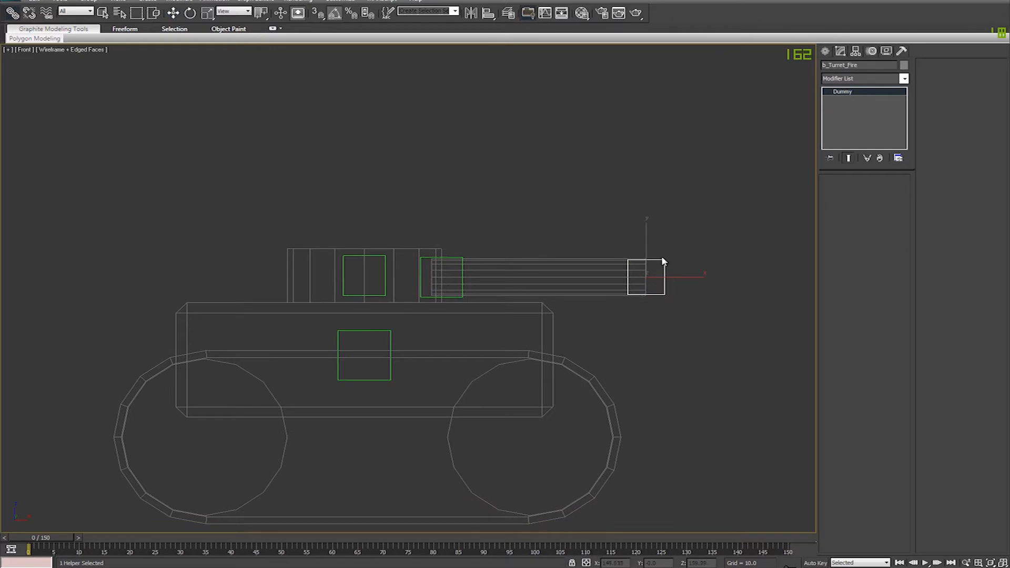
pyautogui.moveTo(641, 270); pyautogui.dragTo(483, 259)
pyautogui.click(421, 259)
# - Try rotating b_Turret_Pitch to test the link with b_Turret_Fire, undo the rotation and clear the selection
pyautogui.press('e')
pyautogui.hotkey('ctrl', 'z')
pyautogui.click(488, 205)
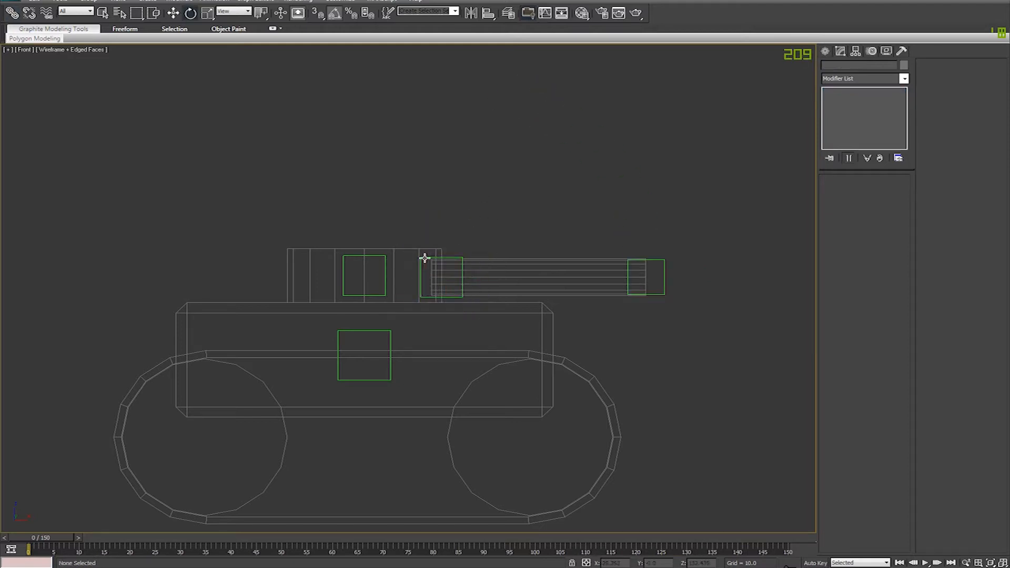
# - Link b_Turret_Pitch to b_Turret_Yaw as its parent and change to the Perspective view
pyautogui.click(425, 257)
pyautogui.press('q')
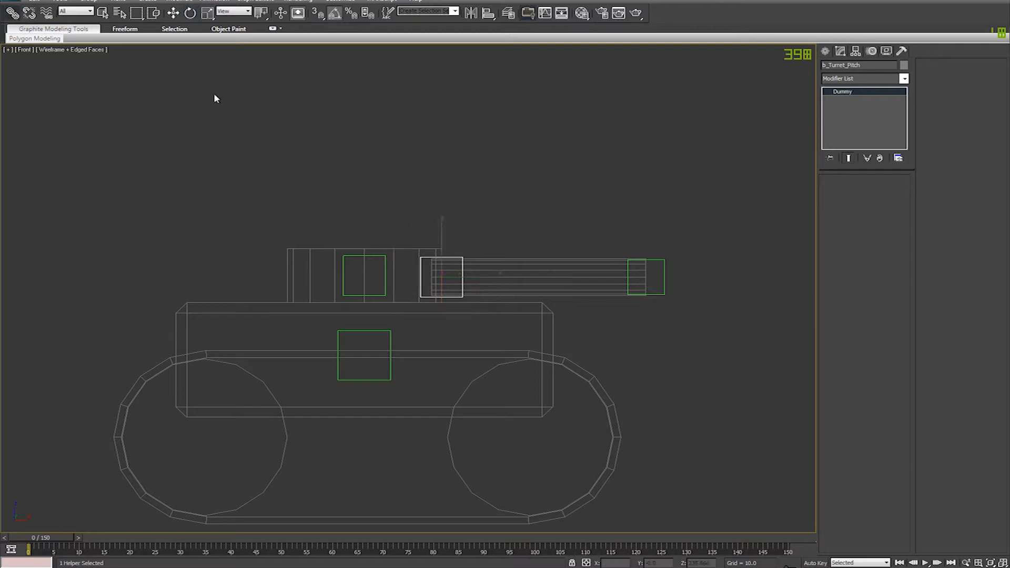
pyautogui.moveTo(388, 263); pyautogui.dragTo(385, 264)
pyautogui.click(385, 264)
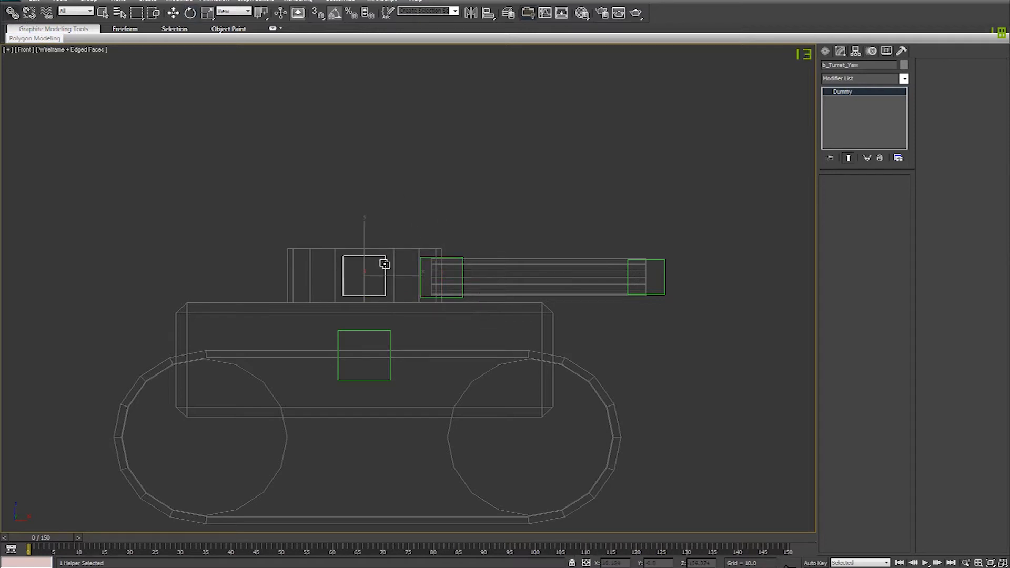
pyautogui.press('p')
pyautogui.moveTo(494, 322)
pyautogui.mouseDown(button='middle')
pyautogui.moveTo(528, 289)
pyautogui.moveTo(476, 327)
pyautogui.mouseUp(button='middle')
pyautogui.scroll(-3, 527, 288)
# - Try rotating b_Turret_Yaw to test the turret links, undo the rotation and clear the selection
pyautogui.press('e')
pyautogui.moveTo(428, 259); pyautogui.dragTo(405, 284)
pyautogui.hotkey('ctrl', 'z')
pyautogui.click(617, 203)
# - Link b_Turret_Yaw to the root dummy in the tank's hull
pyautogui.keyDown('alt'); pyautogui.moveTo(409, 314); pyautogui.dragTo(428, 283, button='middle'); pyautogui.keyUp('alt')
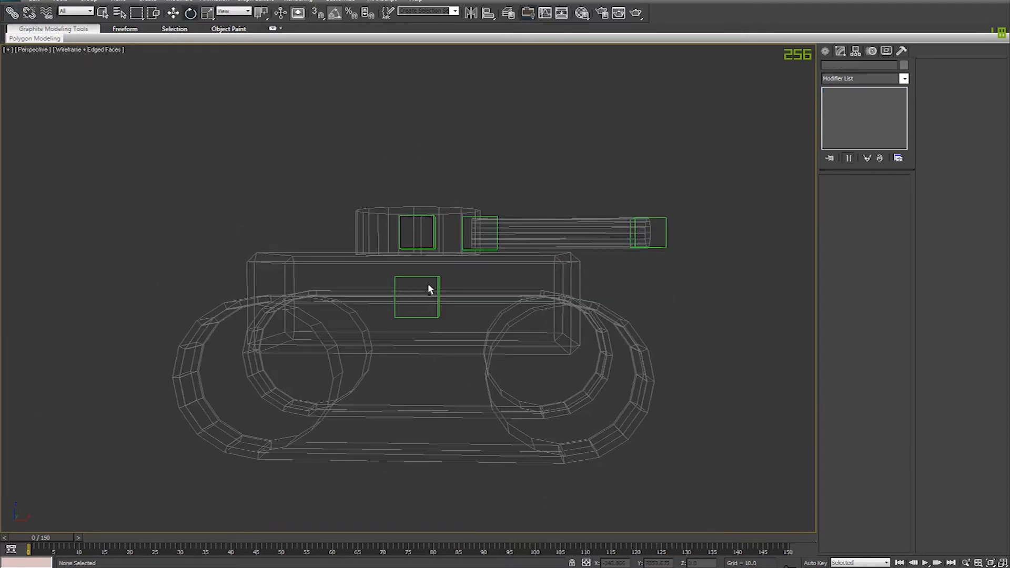
pyautogui.click(406, 215)
pyautogui.click(409, 248)
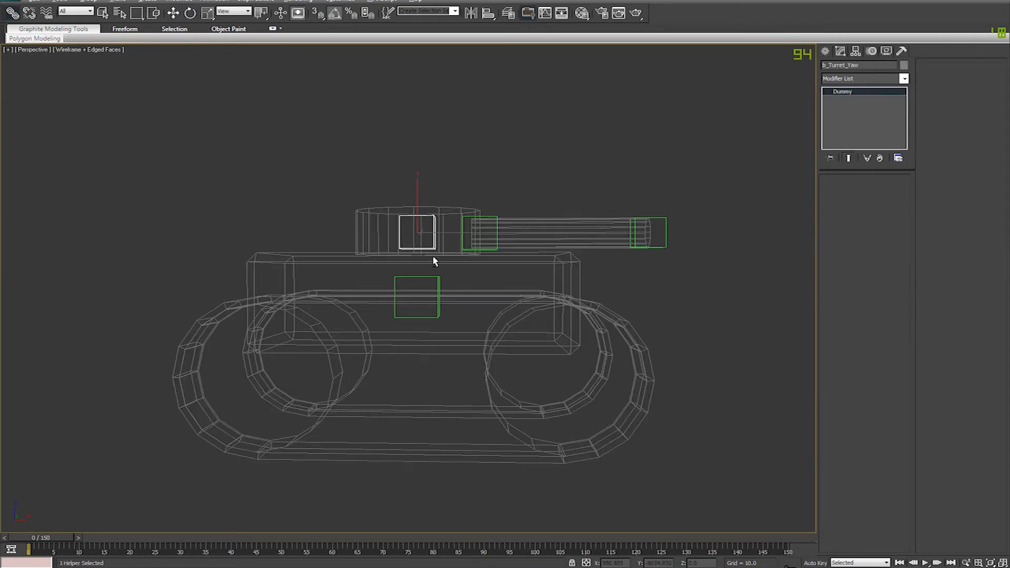
pyautogui.keyDown('alt'); pyautogui.moveTo(435, 261); pyautogui.dragTo(428, 253, button='middle'); pyautogui.keyUp('alt')
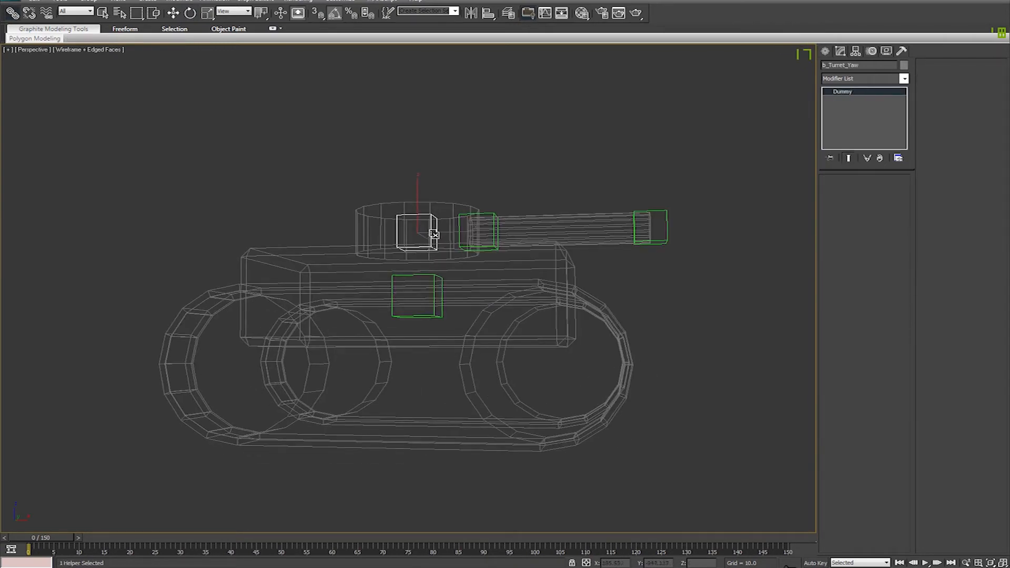
pyautogui.click(428, 313)
# - Try moving the root dummy to test the whole hierarchy, undo the move and clear the selection
pyautogui.moveTo(434, 282); pyautogui.dragTo(368, 188)
pyautogui.hotkey('ctrl', 'z')
pyautogui.click(393, 134)
# - Create two dummy helpers on the ground in front of the tank, one larger and one smaller
pyautogui.keyDown('alt'); pyautogui.moveTo(448, 357); pyautogui.dragTo(671, 334, button='middle'); pyautogui.keyUp('alt')
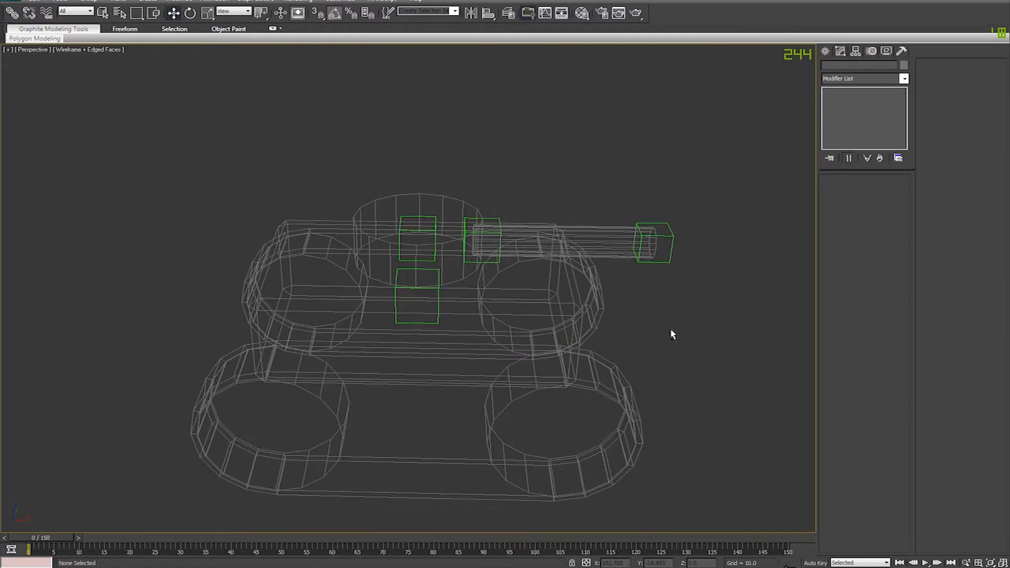
pyautogui.click(829, 51)
pyautogui.click(844, 116)
pyautogui.moveTo(680, 460); pyautogui.dragTo(547, 415, button='middle')
pyautogui.moveTo(547, 415); pyautogui.dragTo(643, 435)
pyautogui.press('w')
pyautogui.keyDown('alt'); pyautogui.moveTo(631, 463); pyautogui.dragTo(613, 489, button='middle'); pyautogui.keyUp('alt')
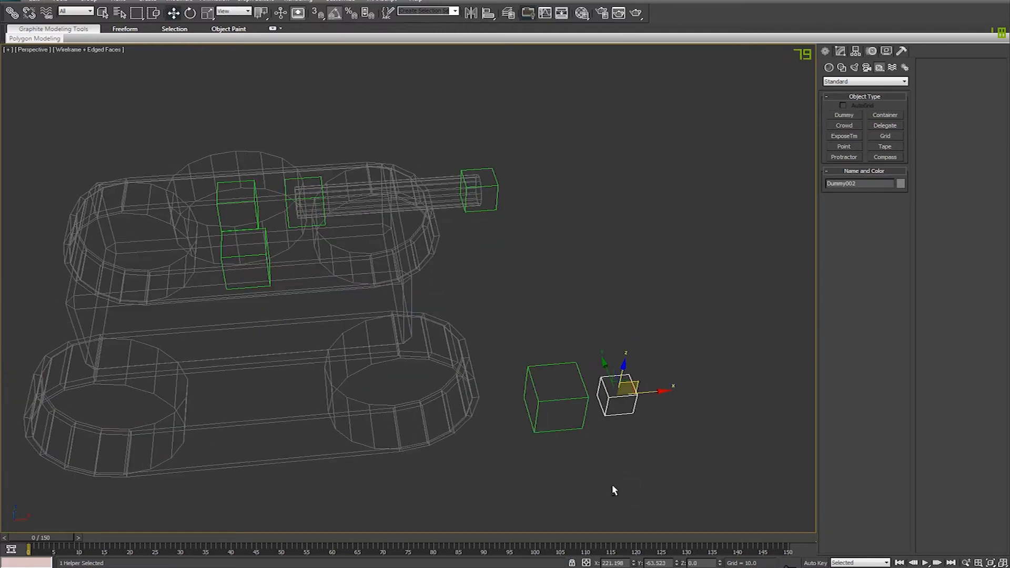
# - Examine the two new dummies and the tank's wheels from several angles
pyautogui.click(724, 299)
pyautogui.click(540, 404)
pyautogui.keyDown('alt'); pyautogui.moveTo(554, 419); pyautogui.dragTo(574, 425, button='middle'); pyautogui.keyUp('alt')
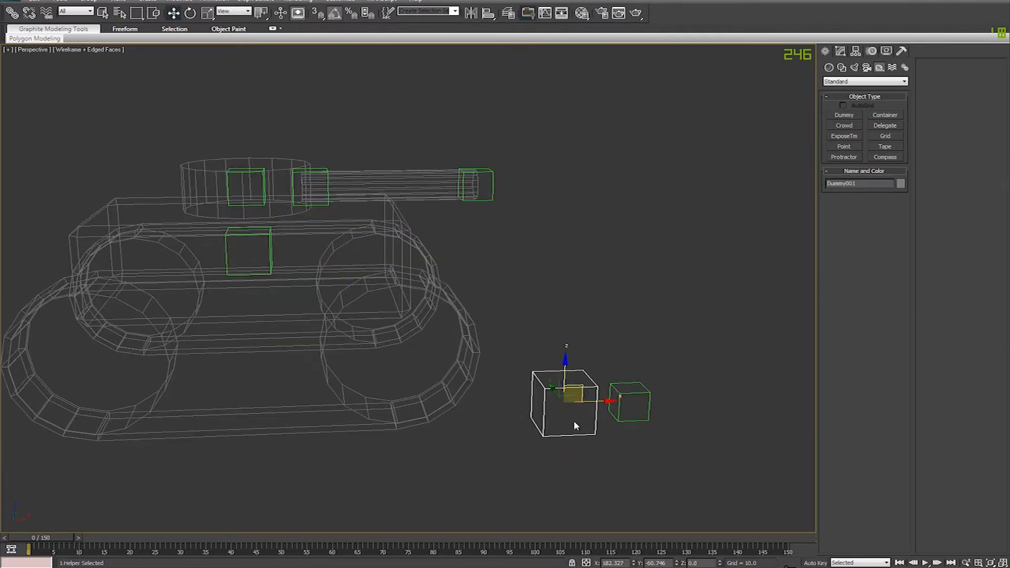
pyautogui.click(263, 293)
pyautogui.keyDown('alt'); pyautogui.moveTo(326, 361); pyautogui.dragTo(493, 382, button='middle'); pyautogui.keyUp('alt')
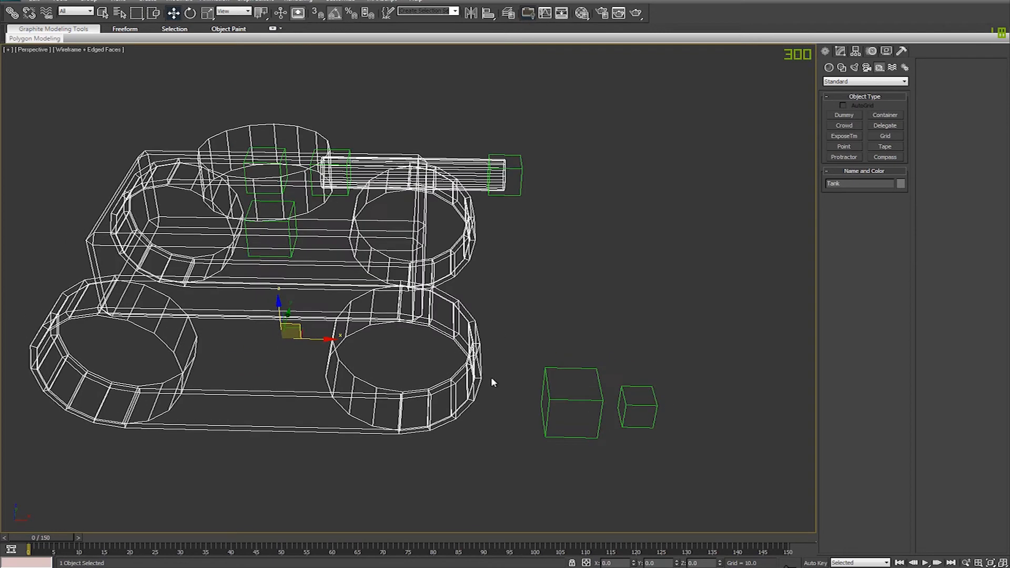
pyautogui.click(646, 424)
pyautogui.keyDown('alt'); pyautogui.moveTo(677, 432); pyautogui.dragTo(692, 402, button='middle'); pyautogui.keyUp('alt')
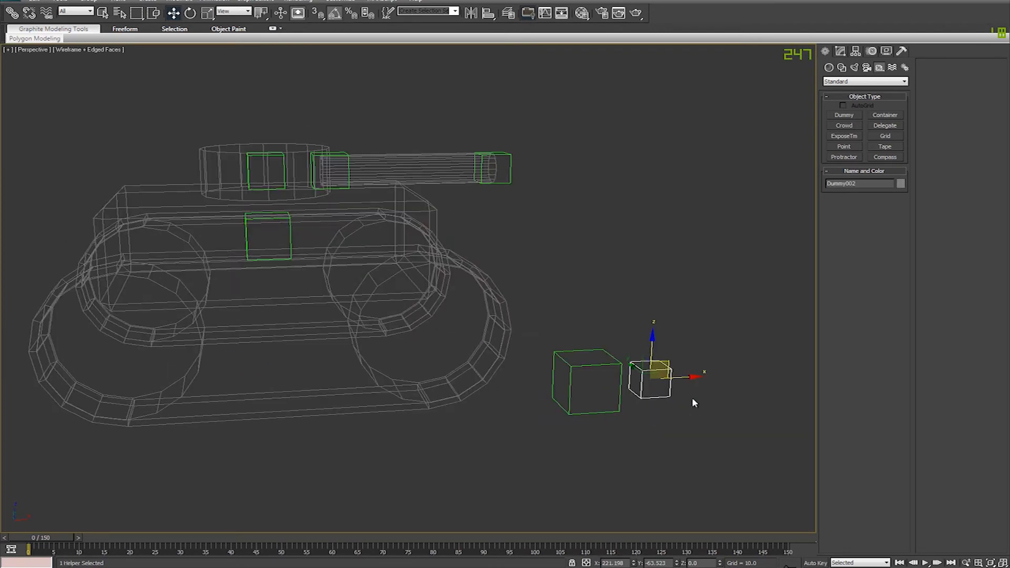
pyautogui.click(357, 351)
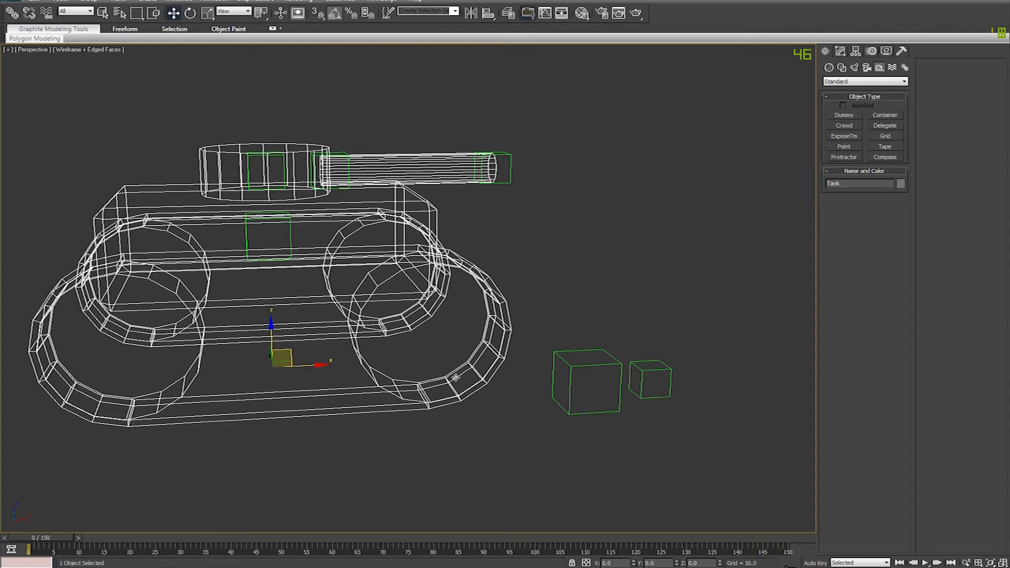
# - Select the larger new dummy in front of the tank and rename it b_Wheel_FR
pyautogui.press('F3')
pyautogui.click(601, 341)
pyautogui.press('F3')
pyautogui.moveTo(865, 186); pyautogui.dragTo(646, 206)
pyautogui.write('b_Wheel_FR')
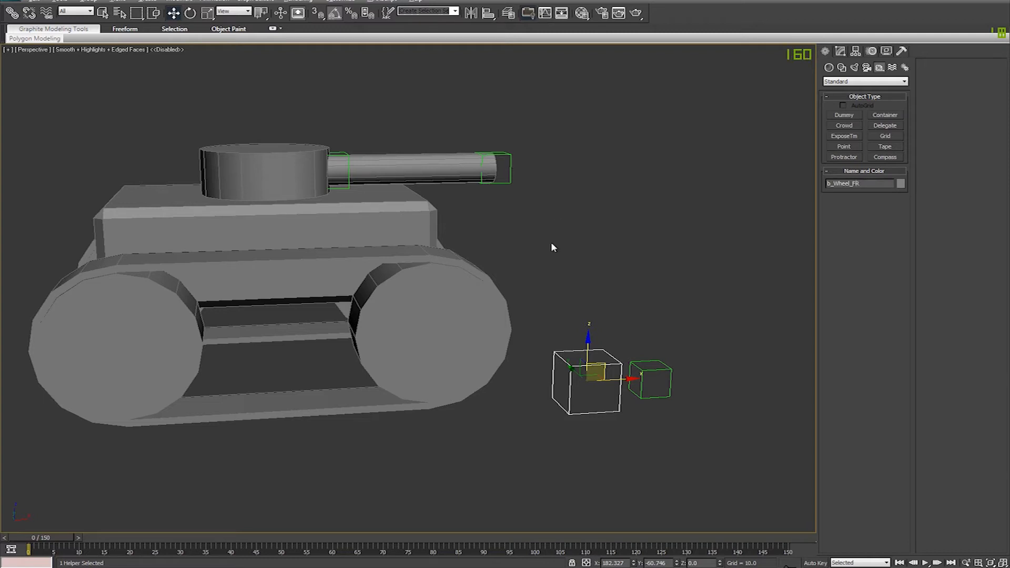
# - In shaded display, select the front right wheel as an element of the Tank's Editable Poly
pyautogui.keyDown('alt'); pyautogui.moveTo(551, 243); pyautogui.dragTo(550, 258, button='middle'); pyautogui.keyUp('alt')
pyautogui.press('F3')
pyautogui.click(402, 344)
pyautogui.press('F3')
pyautogui.click(374, 329)
pyautogui.moveTo(481, 257); pyautogui.dragTo(567, 244, button='middle')
pyautogui.click(840, 51)
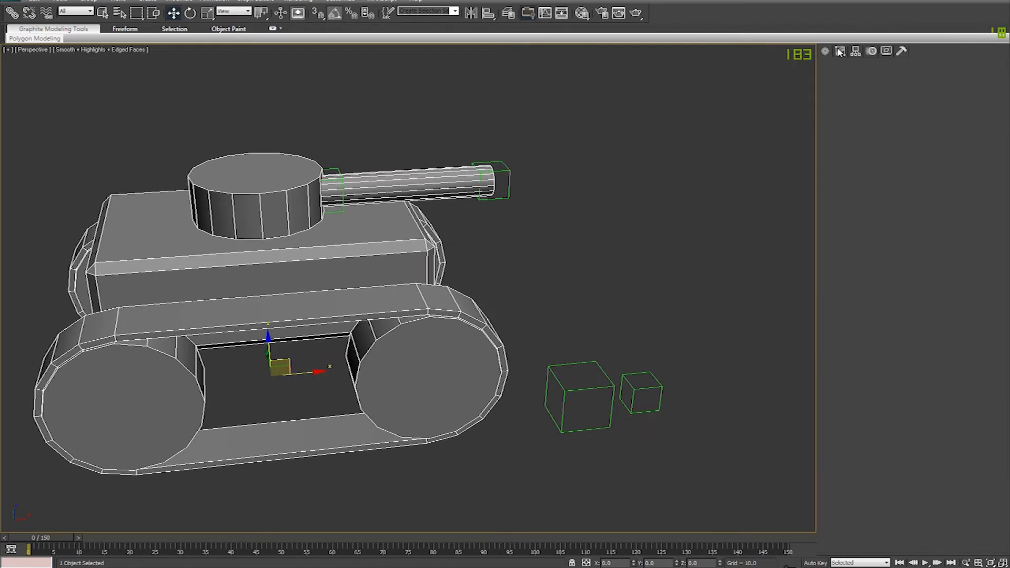
pyautogui.click(889, 191)
pyautogui.click(431, 399)
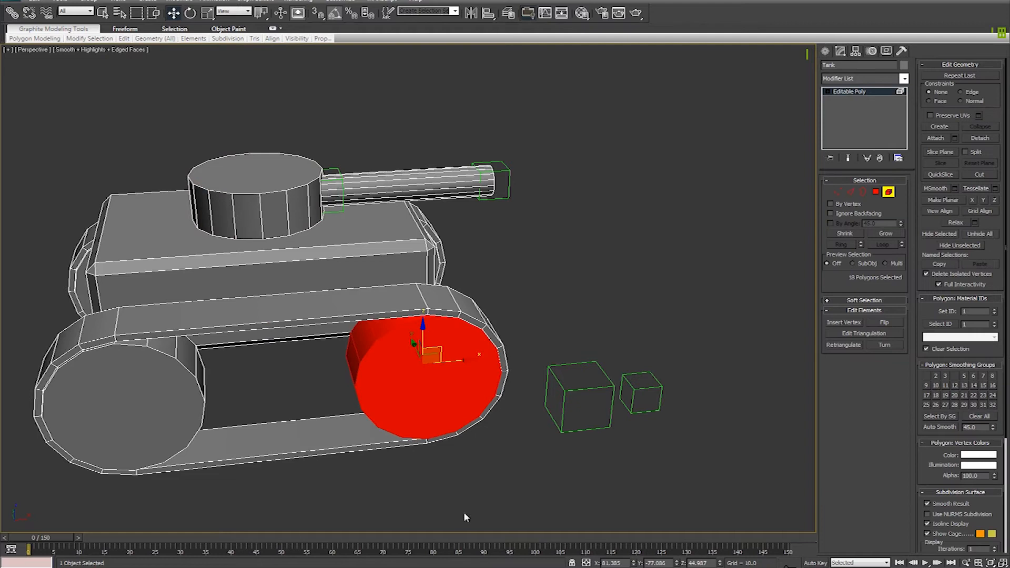
pyautogui.keyDown('alt'); pyautogui.moveTo(503, 414); pyautogui.dragTo(463, 339, button='middle'); pyautogui.keyUp('alt')
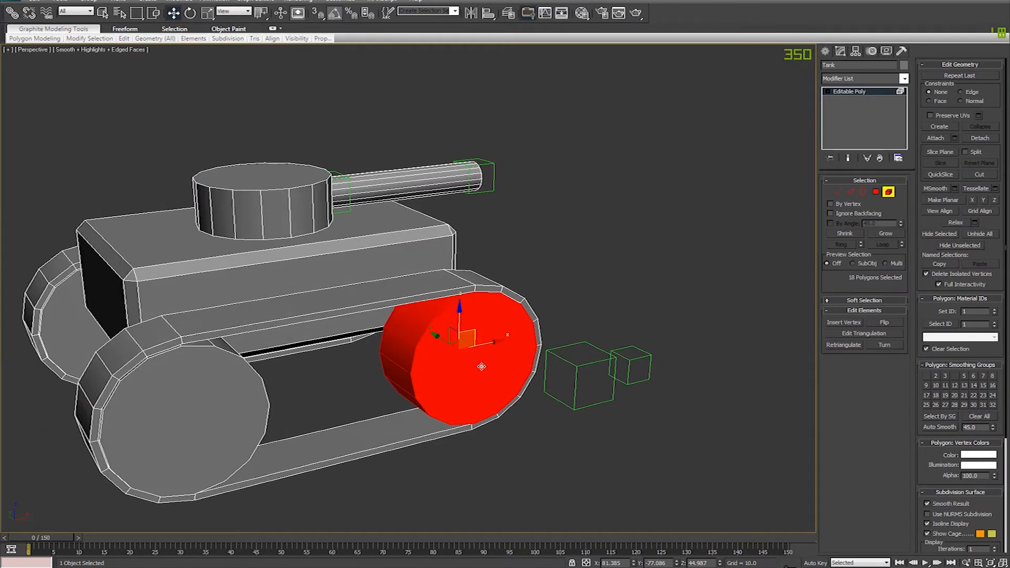
# - Copy the wheel element's X coordinate and set b_Wheel_FR's X position to 81.385
pyautogui.doubleClick(622, 561)
pyautogui.keyDown('alt'); pyautogui.moveTo(649, 523); pyautogui.dragTo(586, 460, button='middle'); pyautogui.keyUp('alt')
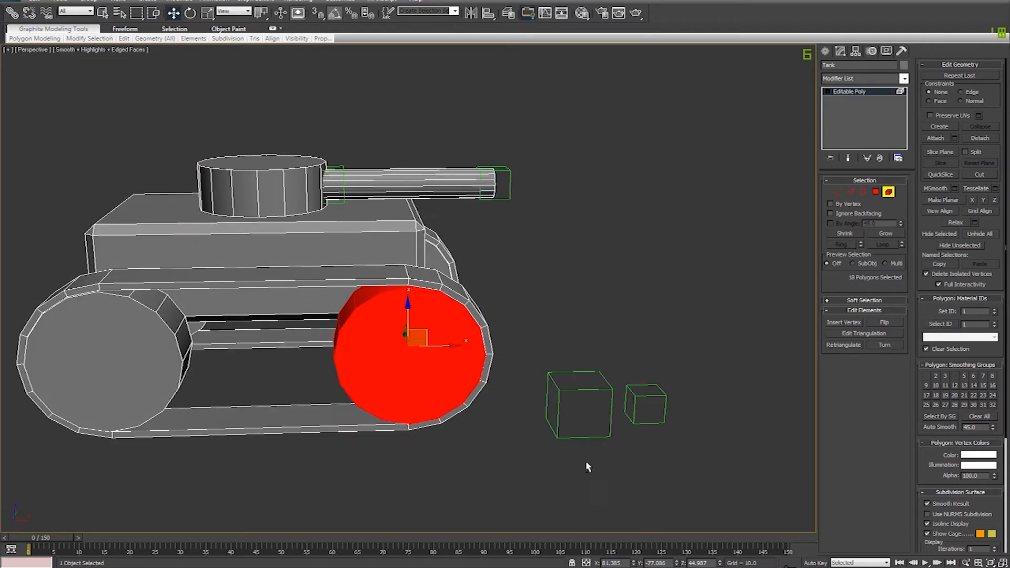
pyautogui.click(888, 192)
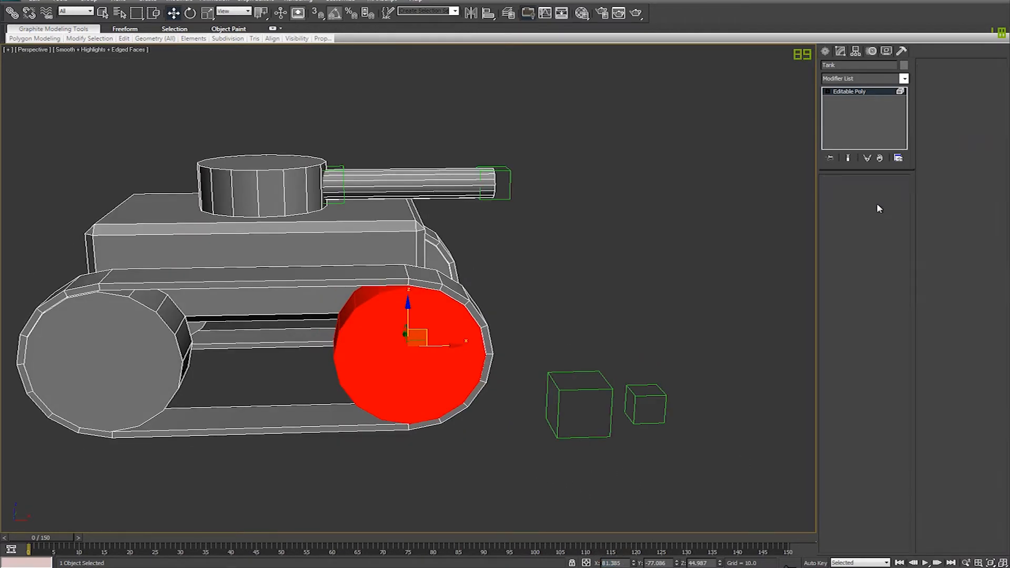
pyautogui.click(578, 372)
pyautogui.doubleClick(617, 562)
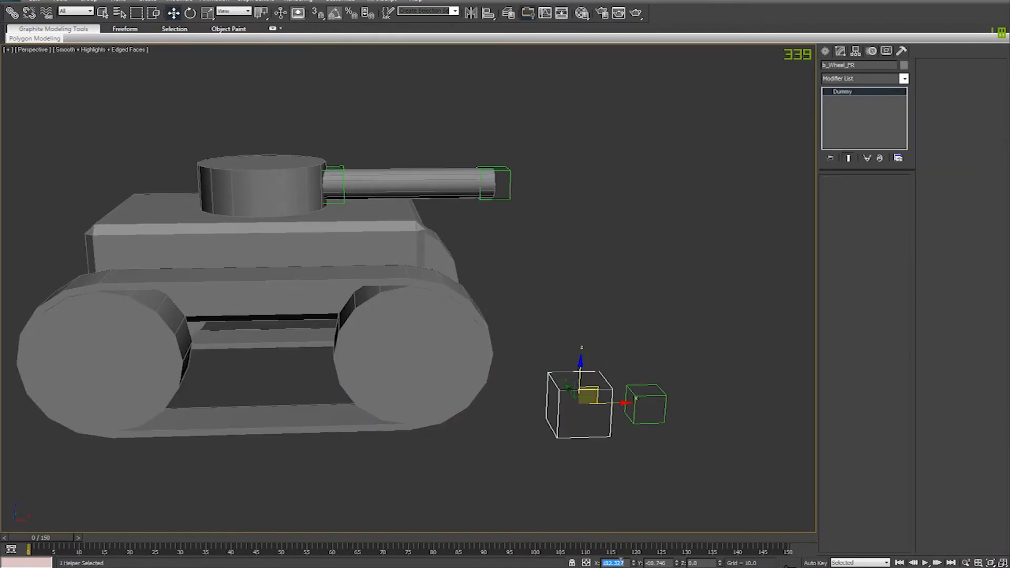
pyautogui.hotkey('ctrl', 'v')
pyautogui.press('Return')
# - Copy the front right wheel element's Y coordinate and set b_Wheel_FR's Y position to -77.086
pyautogui.click(380, 353)
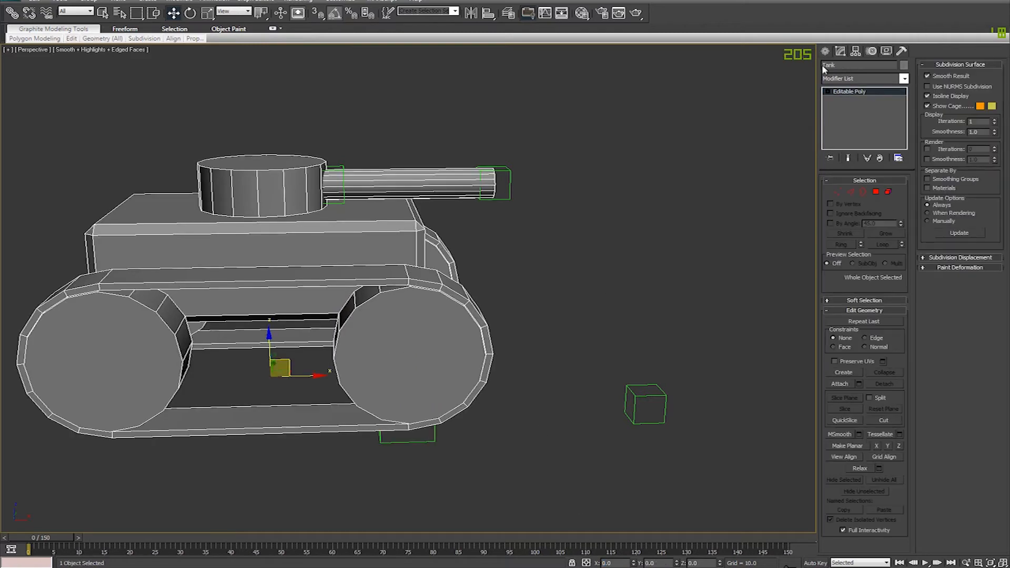
pyautogui.click(888, 193)
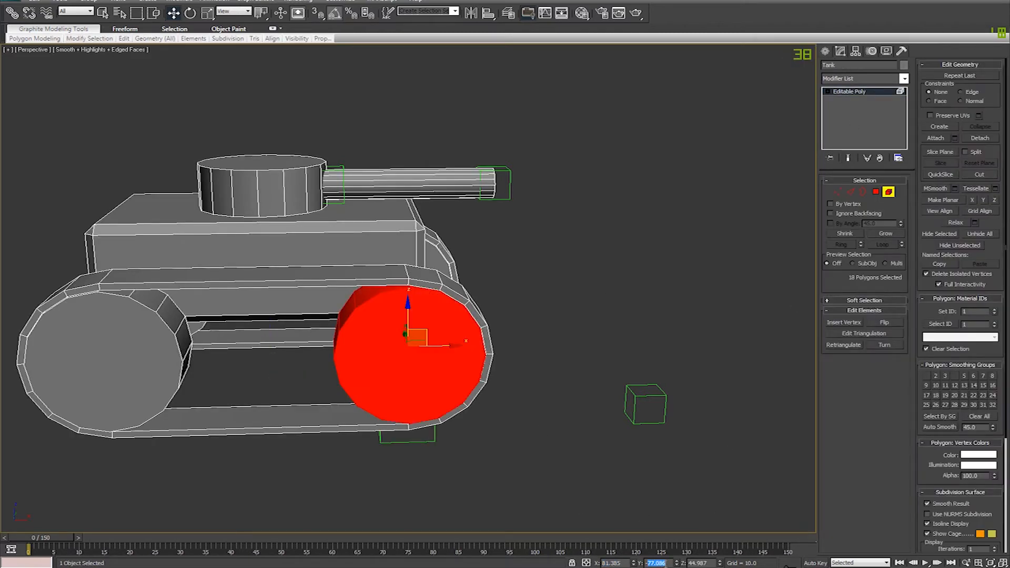
pyautogui.click(888, 192)
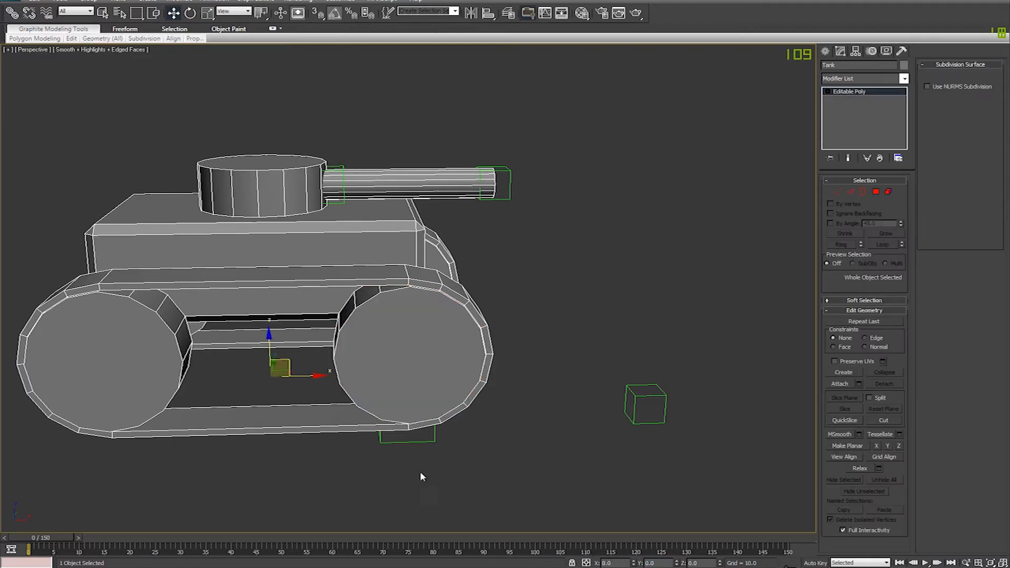
pyautogui.click(422, 442)
pyautogui.write('-75')
pyautogui.press('Return')
# - Copy the front right wheel element's Z coordinate and set b_Wheel_FR's Z position to 44.987
pyautogui.moveTo(556, 449)
pyautogui.keyDown('alt'); pyautogui.mouseDown(button='middle')
pyautogui.moveTo(597, 430)
pyautogui.moveTo(563, 437)
pyautogui.mouseUp(button='middle'); pyautogui.keyUp('alt')
pyautogui.click(468, 333)
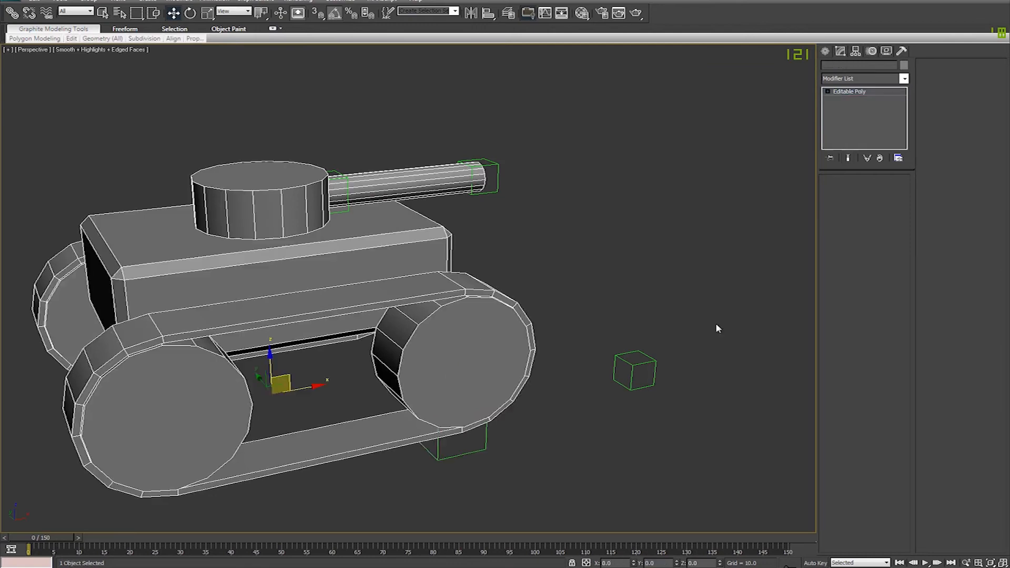
pyautogui.click(888, 192)
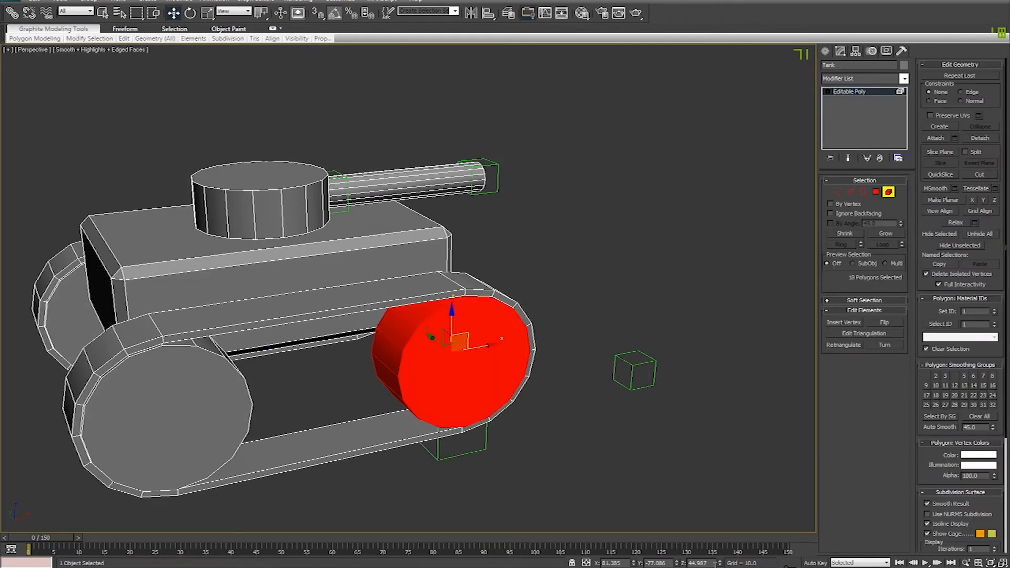
pyautogui.click(889, 192)
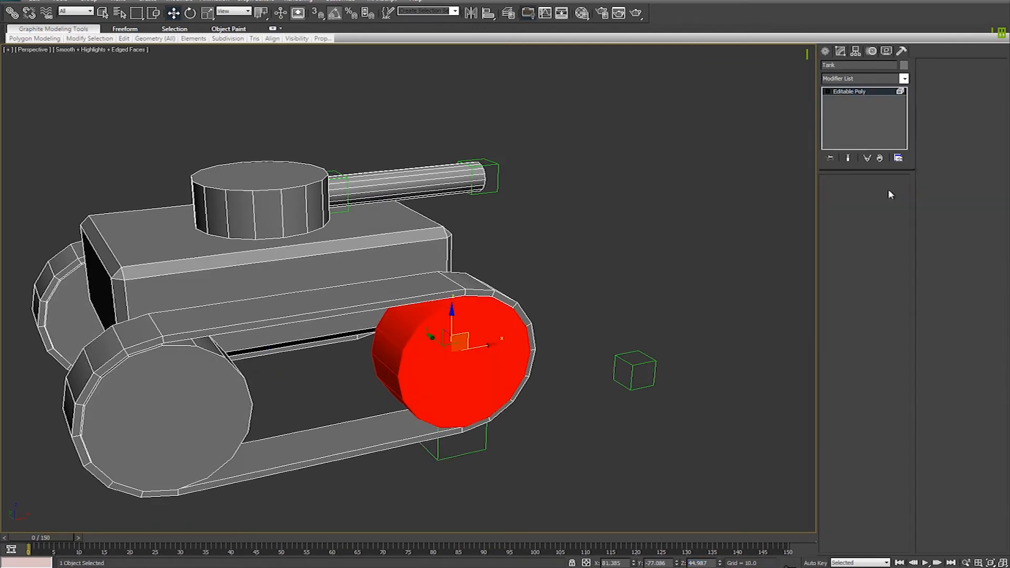
pyautogui.click(457, 454)
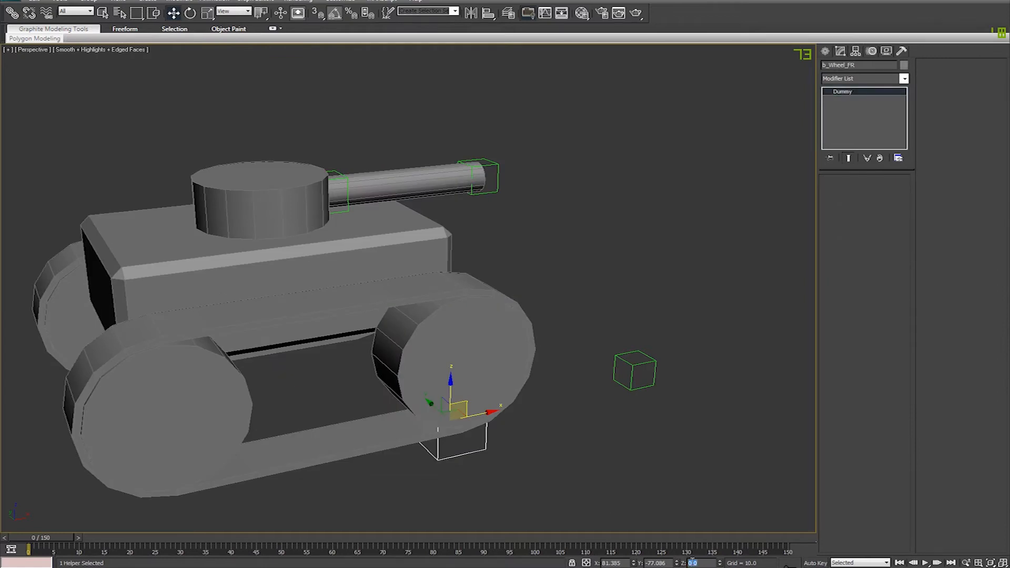
pyautogui.moveTo(714, 560); pyautogui.dragTo(585, 564)
pyautogui.write('44.987')
pyautogui.press('Return')
# - Examine b_Wheel_FR's placement inside the front right wheel in wireframe and shaded display
pyautogui.moveTo(576, 304)
pyautogui.mouseDown(button='middle')
pyautogui.moveTo(591, 234)
pyautogui.moveTo(514, 293)
pyautogui.moveTo(414, 338)
pyautogui.moveTo(447, 356)
pyautogui.mouseUp(button='middle')
pyautogui.press('F3')
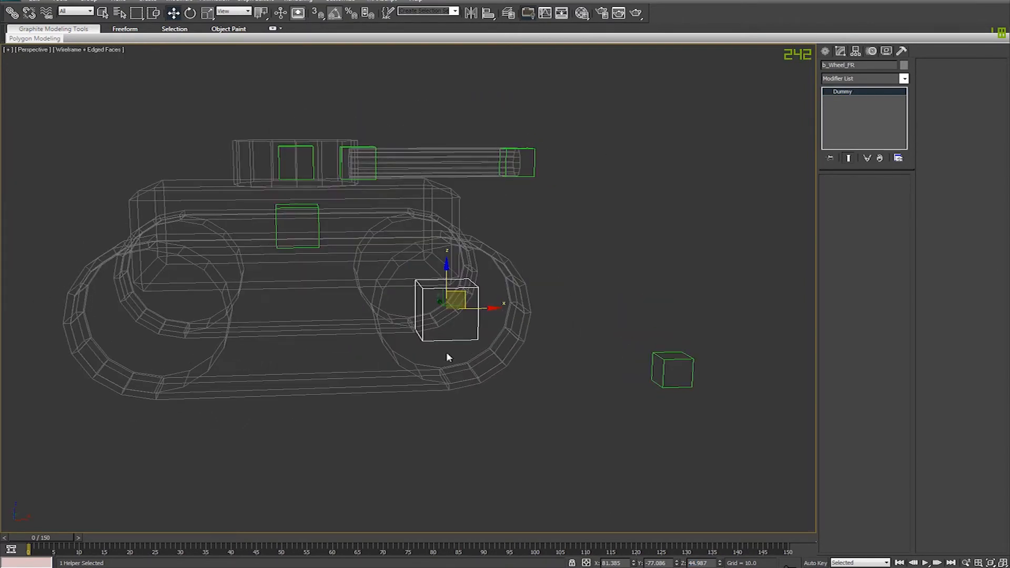
pyautogui.click(383, 344)
pyautogui.moveTo(515, 335)
pyautogui.mouseDown(button='middle')
pyautogui.moveTo(494, 397)
pyautogui.moveTo(559, 403)
pyautogui.mouseUp(button='middle')
pyautogui.press('F3')
pyautogui.press('F3')
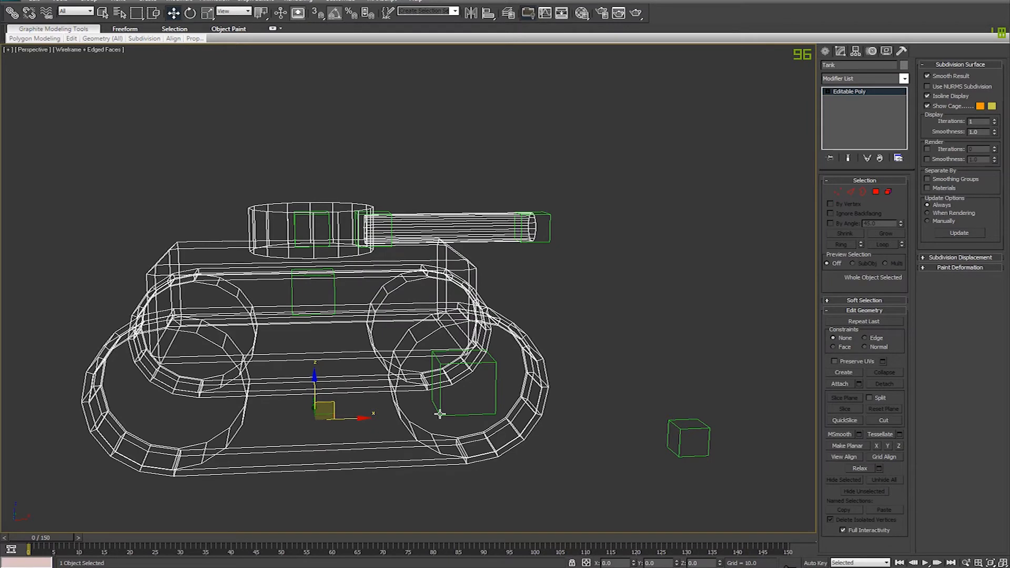
pyautogui.moveTo(438, 426); pyautogui.dragTo(416, 415, button='middle')
# - Align the smaller dummy, Dummy002, to b_Wheel_FR by pivot points on X, Y and Z, and leave it selected
pyautogui.click(659, 440)
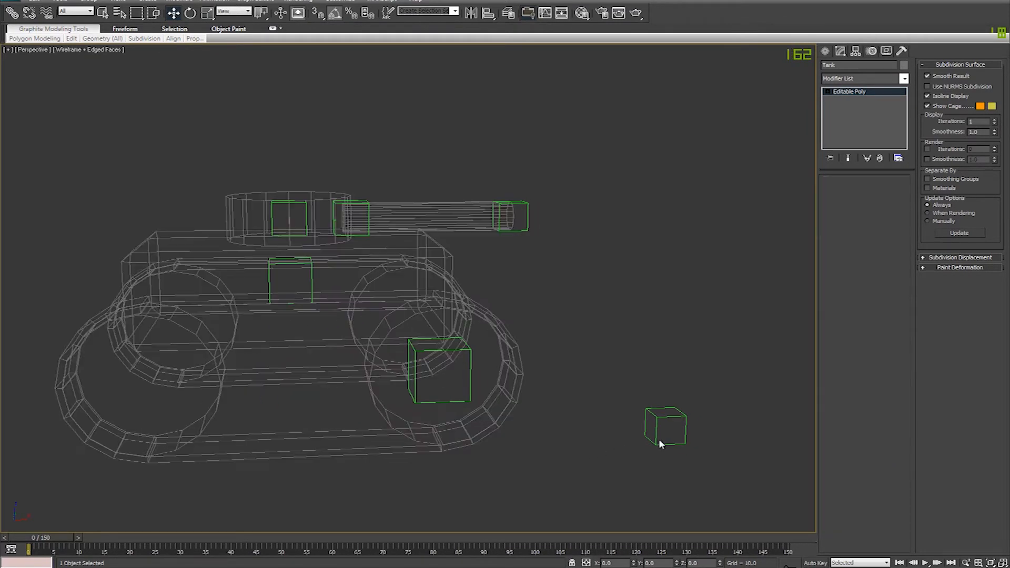
pyautogui.click(655, 437)
pyautogui.moveTo(499, 407); pyautogui.dragTo(554, 412, button='middle')
pyautogui.hotkey('alt', 'a')
pyautogui.click(503, 409)
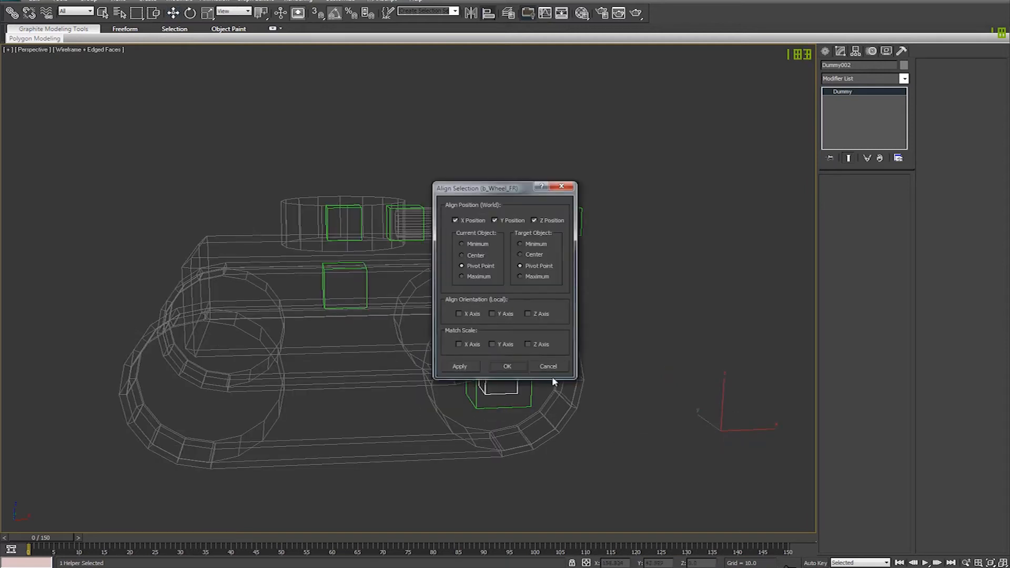
pyautogui.click(506, 367)
pyautogui.keyDown('alt'); pyautogui.moveTo(507, 367); pyautogui.dragTo(453, 404, button='middle'); pyautogui.keyUp('alt')
pyautogui.click(466, 396)
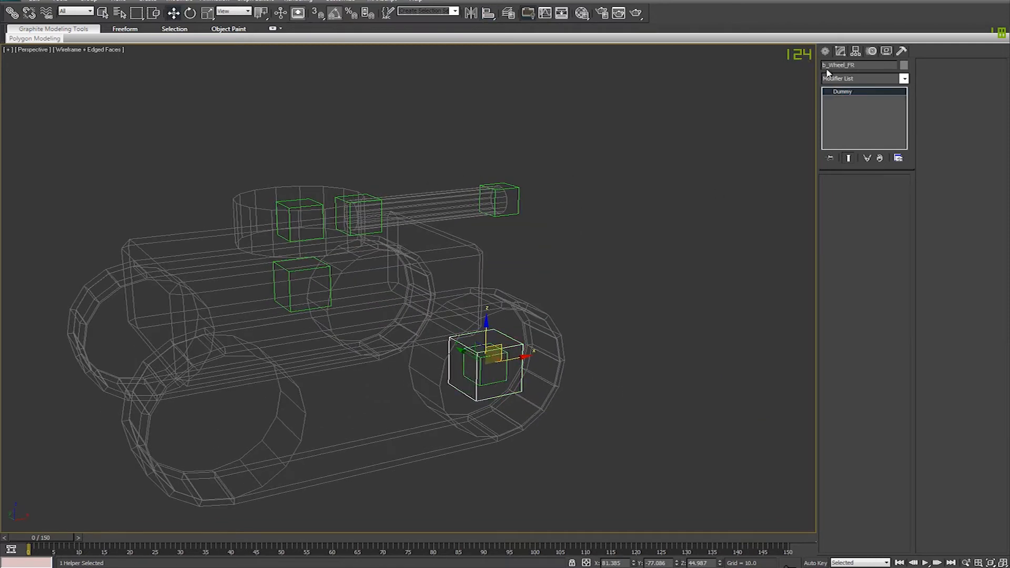
pyautogui.click(491, 384)
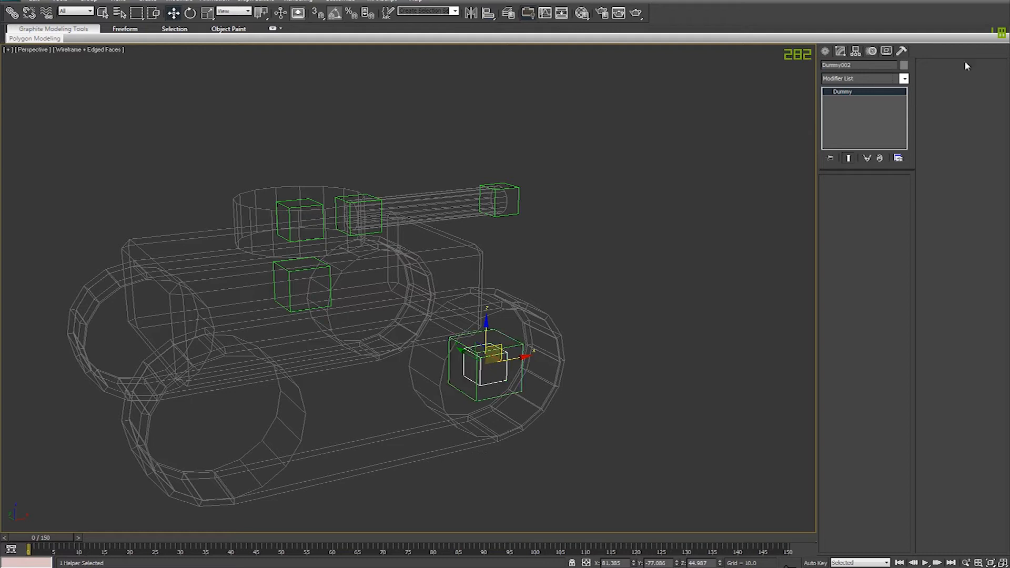
# - Rename the small dummy inside the front right wheel as b_Suspension_FR
pyautogui.moveTo(832, 71); pyautogui.dragTo(784, 89)
pyautogui.write('b_Wheel_FR')
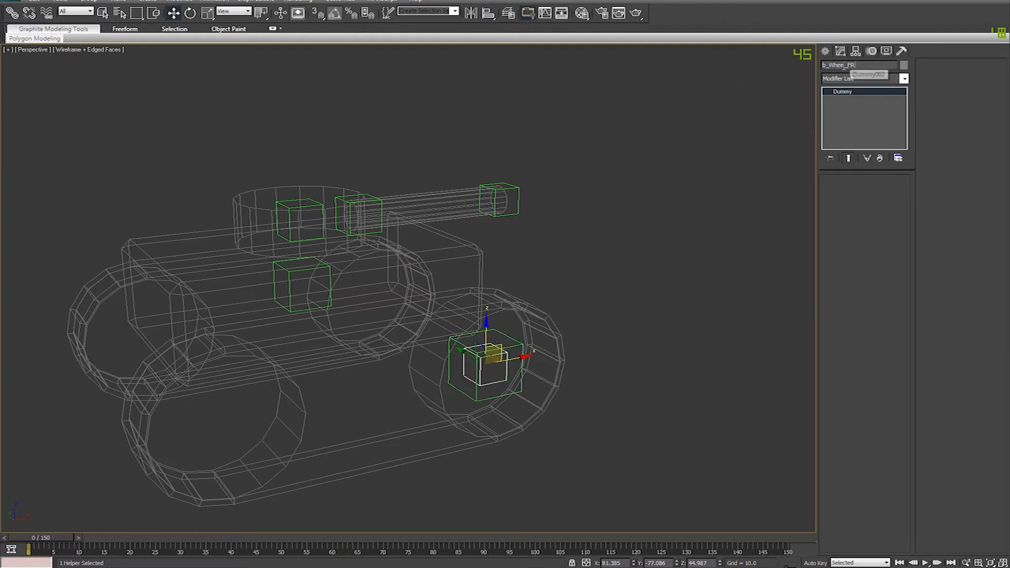
pyautogui.moveTo(848, 64); pyautogui.dragTo(828, 82)
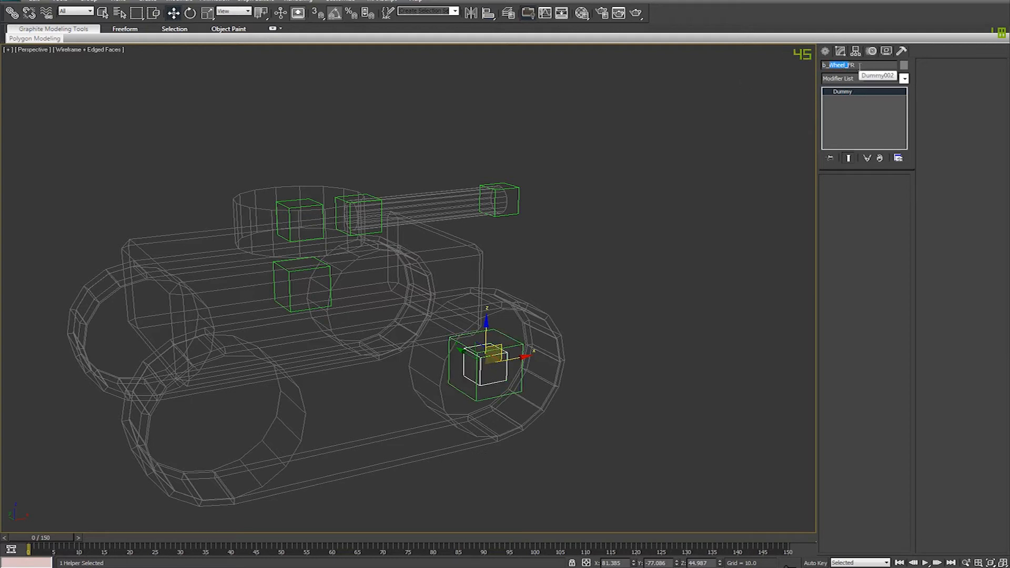
pyautogui.write('Suspension')
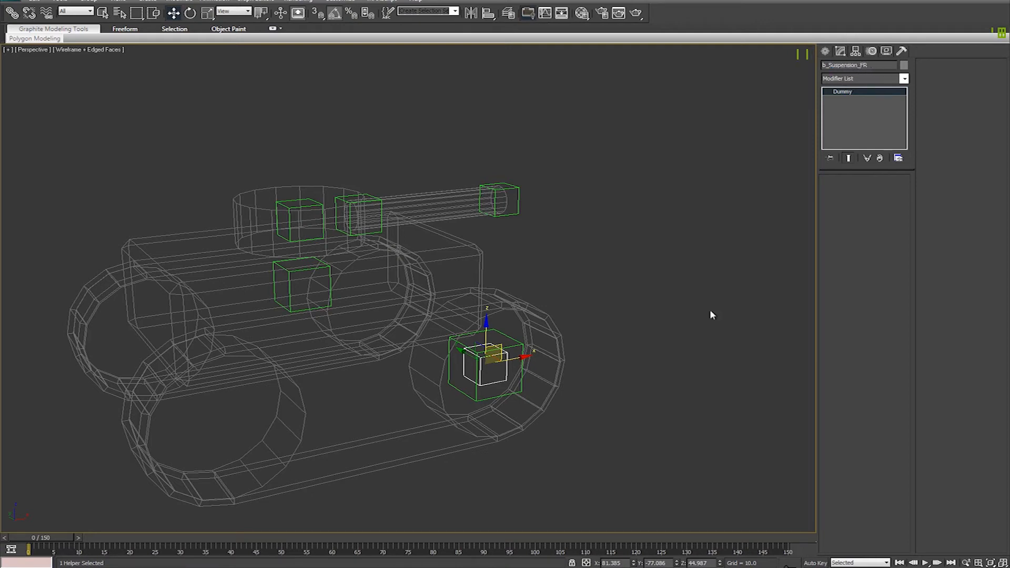
# - Copy the X coordinate of the tank's rear right wheel element and leave element selection
pyautogui.click(608, 375)
pyautogui.keyDown('alt'); pyautogui.moveTo(608, 375); pyautogui.dragTo(334, 387, button='middle'); pyautogui.keyUp('alt')
pyautogui.click(334, 384)
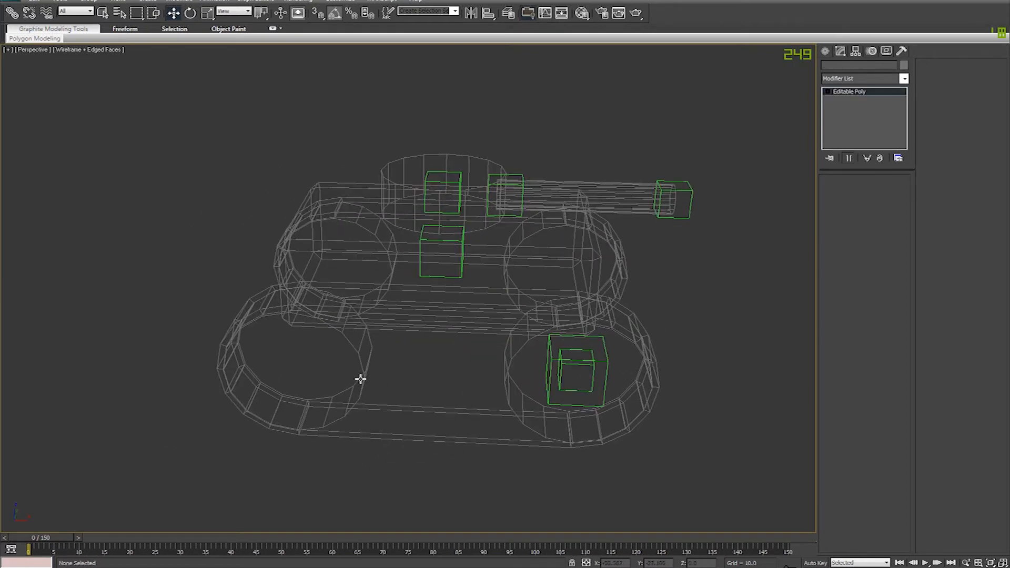
pyautogui.click(578, 368)
pyautogui.click(305, 372)
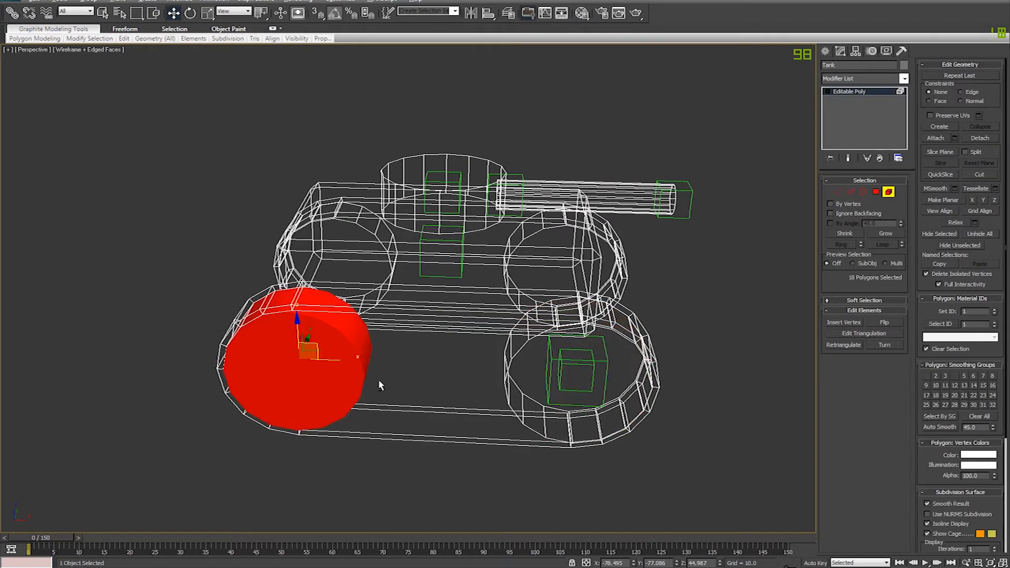
pyautogui.keyDown('alt'); pyautogui.moveTo(378, 381); pyautogui.dragTo(384, 370, button='middle'); pyautogui.keyUp('alt')
pyautogui.click(613, 562)
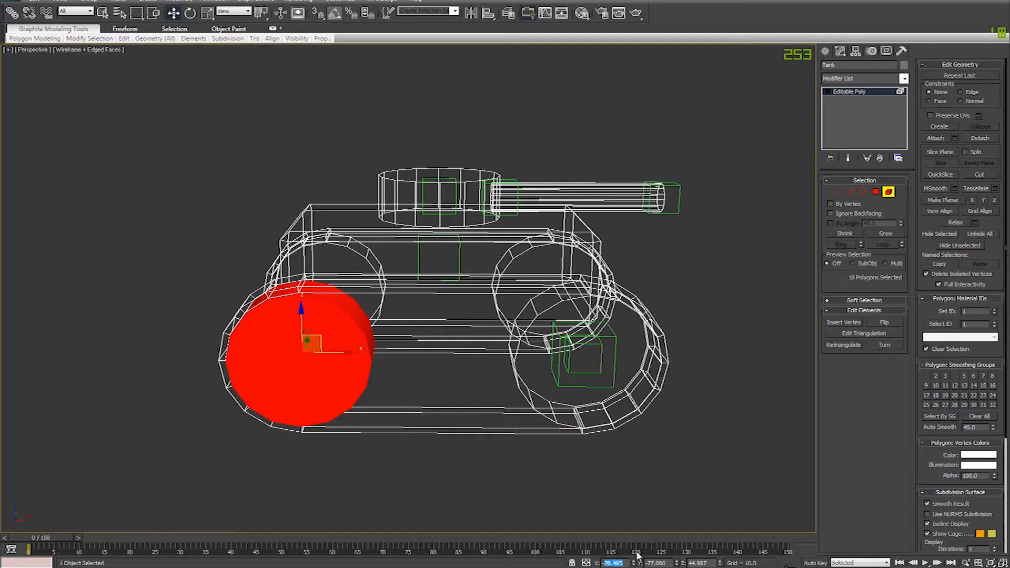
pyautogui.click(888, 192)
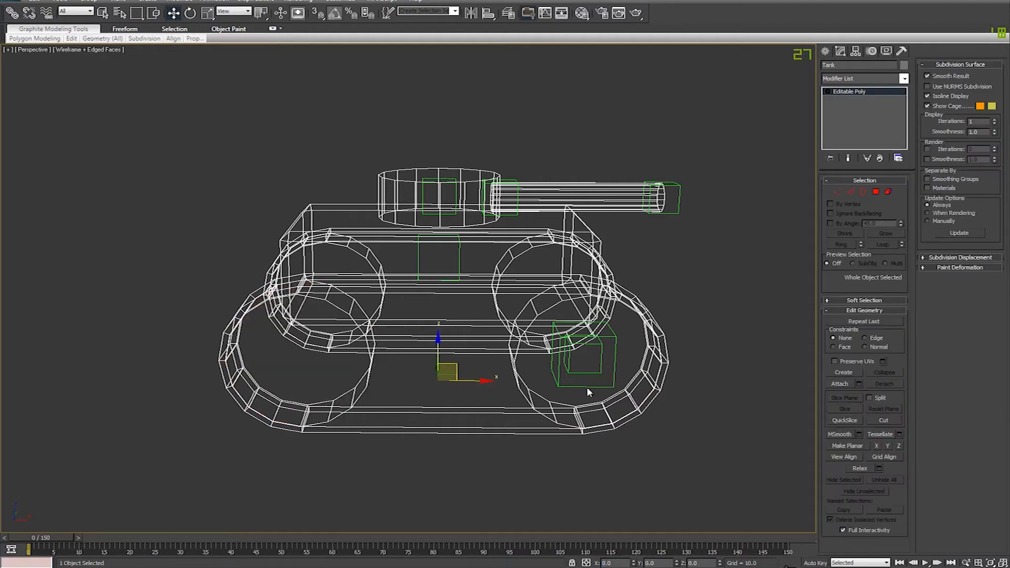
# - Clone b_Wheel_FR as a copy named b_Wheel_RR and set its X position to -78.495
pyautogui.click(588, 391)
pyautogui.hotkey('ctrl', 'v')
pyautogui.click(475, 260)
pyautogui.moveTo(494, 308); pyautogui.dragTo(483, 316)
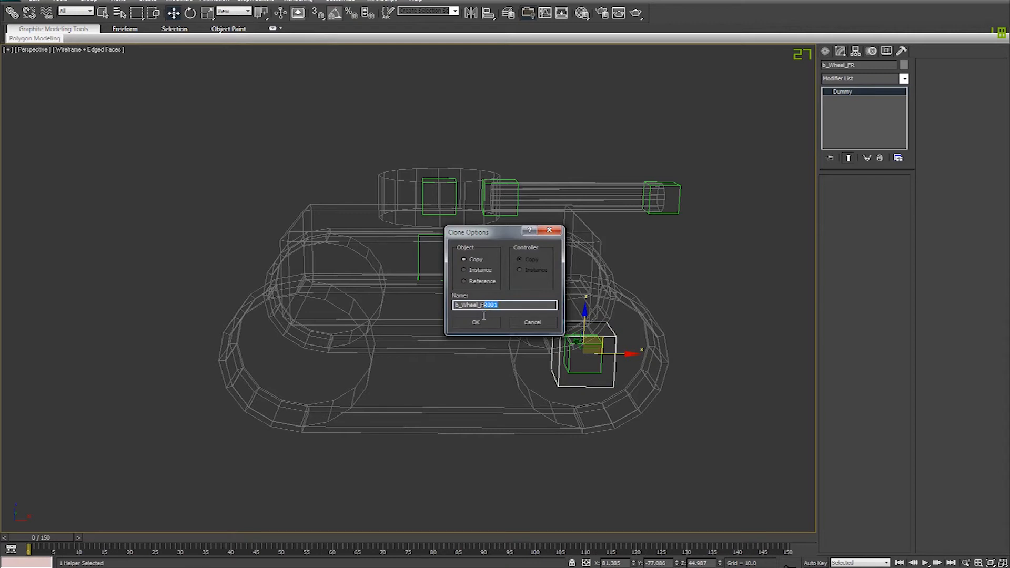
pyautogui.write('RR')
pyautogui.press('Return')
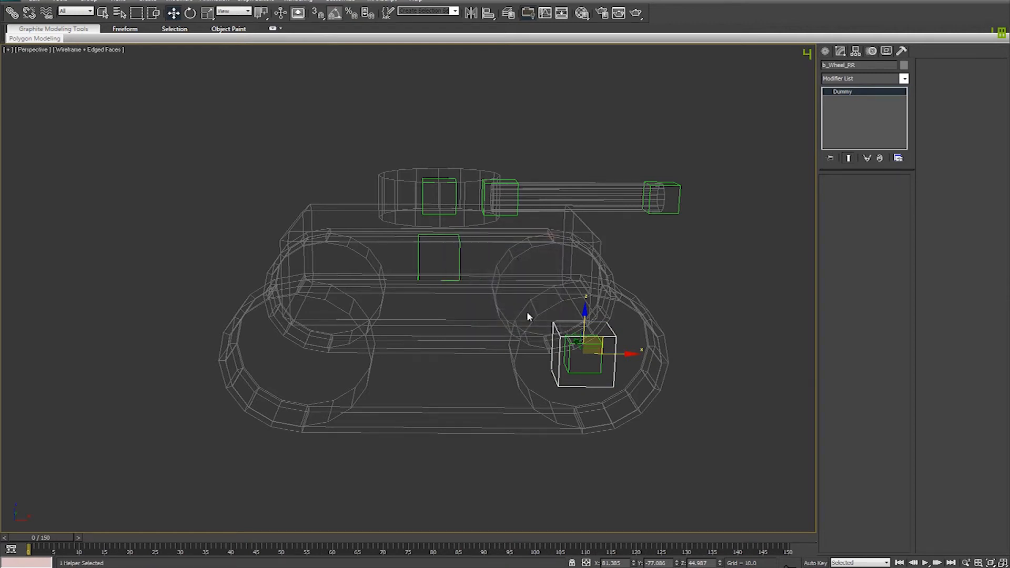
pyautogui.doubleClick(614, 563)
pyautogui.write('-78.495')
pyautogui.press('Return')
# - Clone b_Suspension_FR as a copy named b_Suspension_RR and align it to b_Wheel_RR
pyautogui.keyDown('alt'); pyautogui.moveTo(627, 368); pyautogui.dragTo(642, 353, button='middle'); pyautogui.keyUp('alt')
pyautogui.click(605, 363)
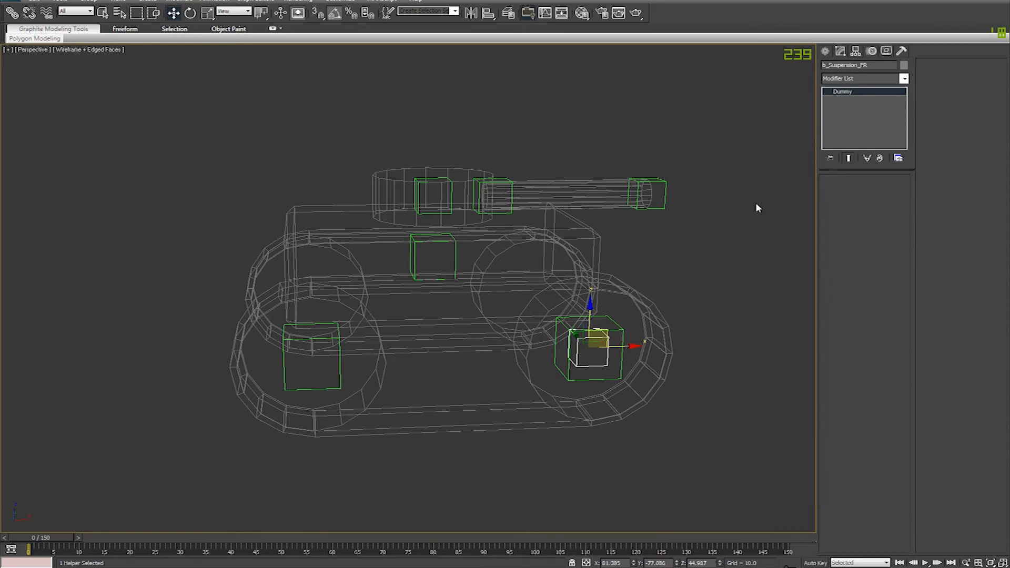
pyautogui.hotkey('ctrl', 'v')
pyautogui.write('RR')
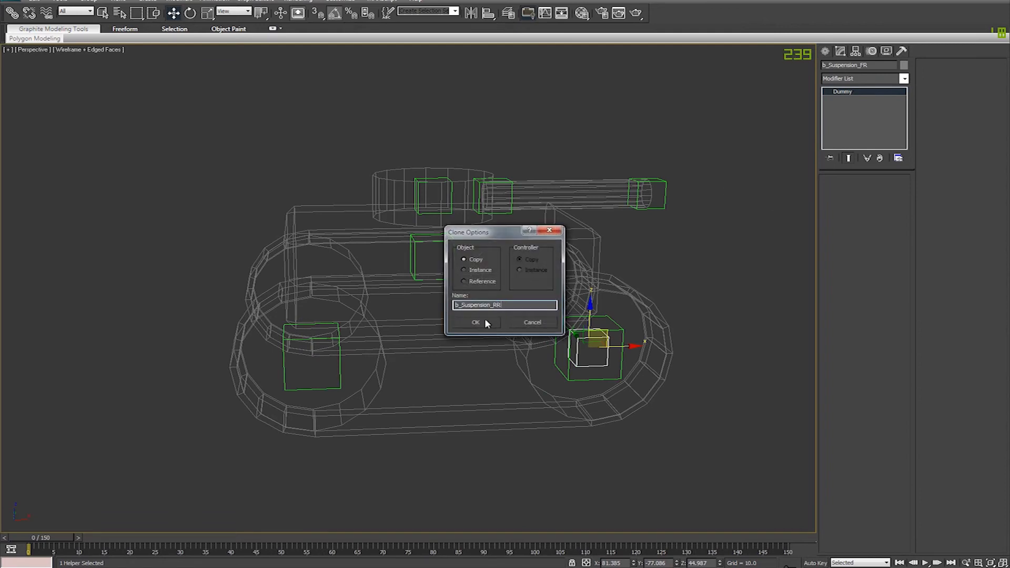
pyautogui.click(484, 317)
pyautogui.hotkey('alt', 'a')
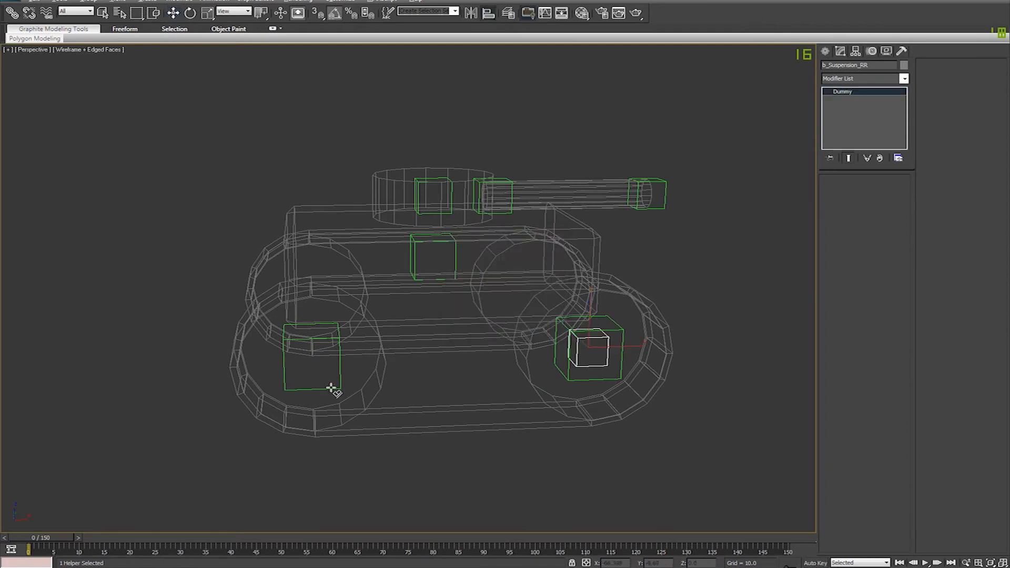
pyautogui.click(334, 388)
pyautogui.click(515, 368)
# - Copy the Y coordinate of the tank's front left wheel element and leave element selection
pyautogui.keyDown('alt'); pyautogui.moveTo(514, 367); pyautogui.dragTo(351, 353, button='middle'); pyautogui.keyUp('alt')
pyautogui.click(208, 375)
pyautogui.press('5')
pyautogui.click(350, 353)
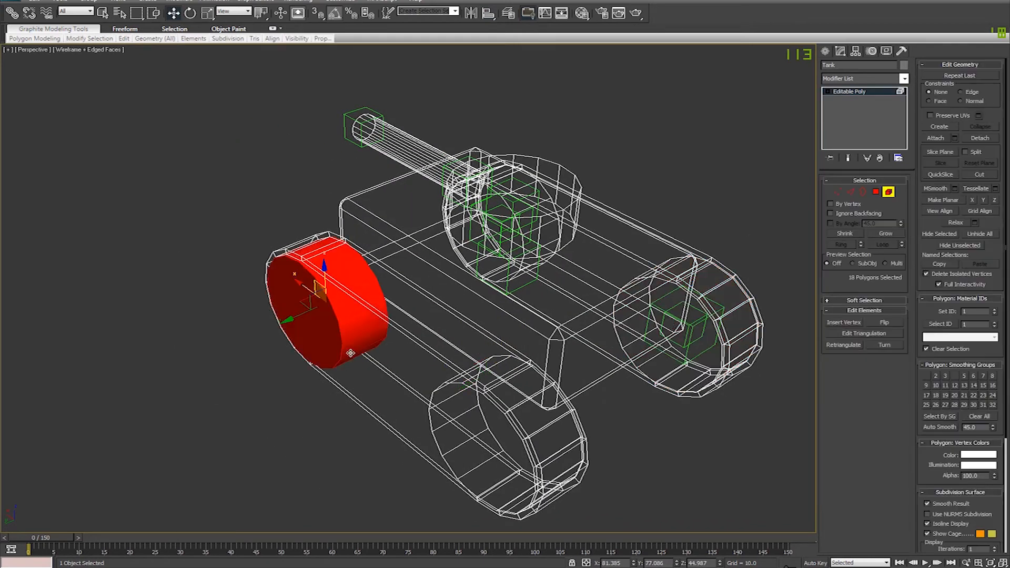
pyautogui.doubleClick(661, 564)
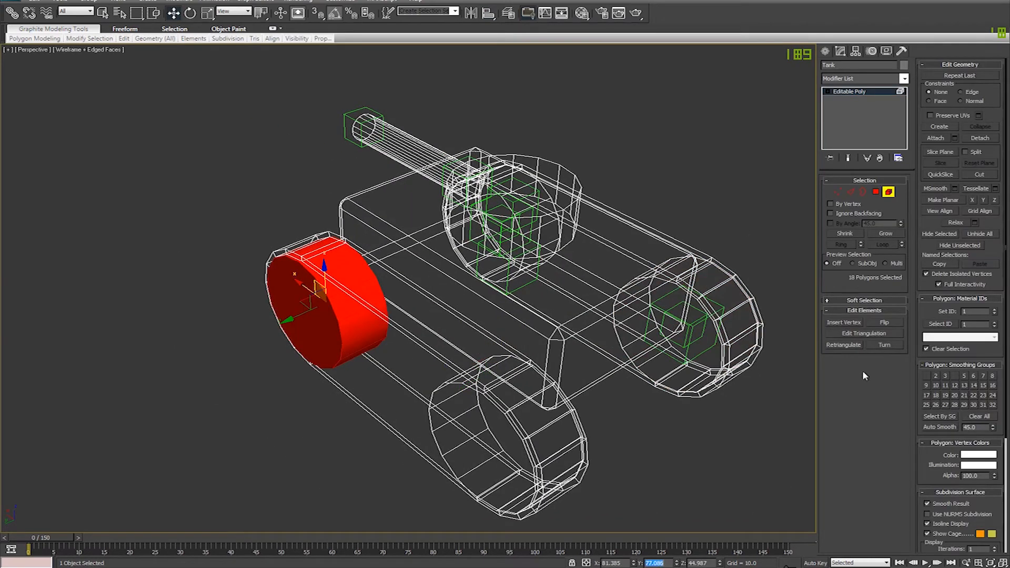
pyautogui.click(888, 192)
# - Clone b_Wheel_FR as a copy named b_Wheel_FL and set its Y position to 77.086
pyautogui.moveTo(704, 173)
pyautogui.keyDown('alt'); pyautogui.mouseDown(button='middle')
pyautogui.moveTo(645, 424)
pyautogui.moveTo(598, 445)
pyautogui.mouseUp(button='middle'); pyautogui.keyUp('alt')
pyautogui.click(564, 414)
pyautogui.hotkey('ctrl', 'v')
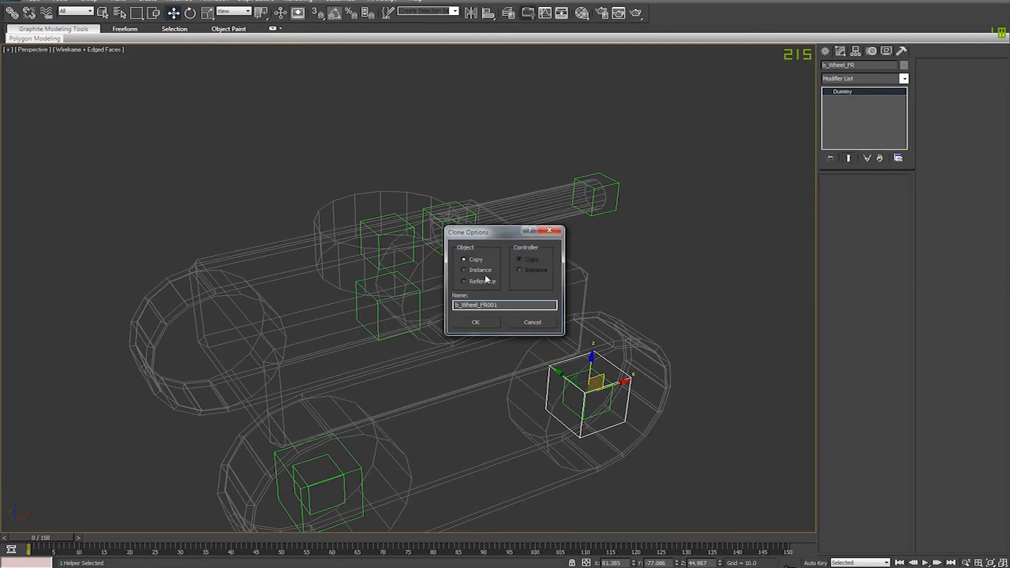
pyautogui.moveTo(491, 316); pyautogui.dragTo(483, 320)
pyautogui.write('FL')
pyautogui.press('Return')
pyautogui.doubleClick(670, 562)
pyautogui.press('Home')
pyautogui.press('Delete')
pyautogui.press('Return')
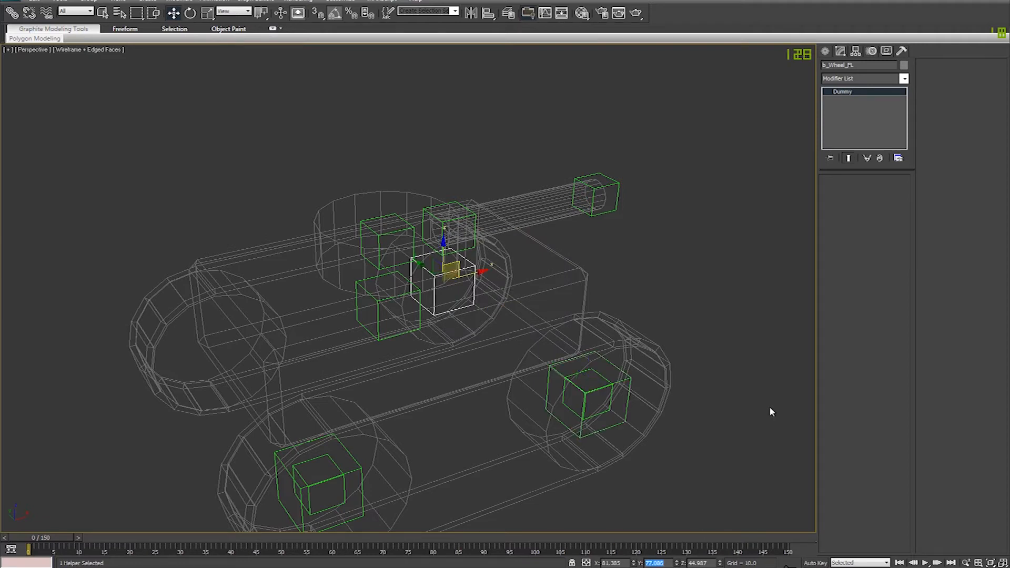
# - Clone b_Suspension_FR as a copy named b_Suspension_FL and align it to b_Wheel_FL
pyautogui.keyDown('alt'); pyautogui.moveTo(769, 409); pyautogui.dragTo(696, 412, button='middle'); pyautogui.keyUp('alt')
pyautogui.click(583, 422)
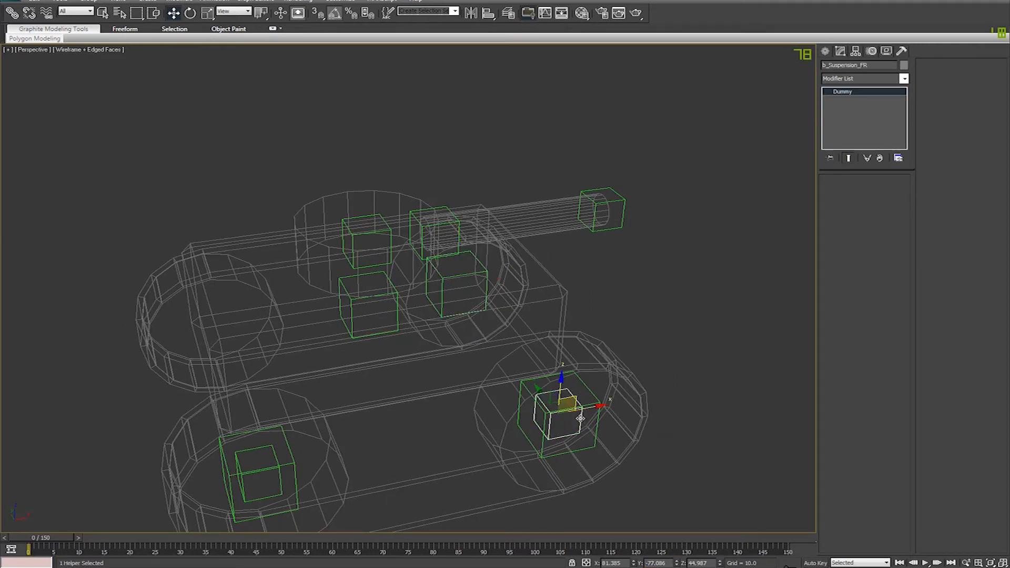
pyautogui.hotkey('ctrl', 'v')
pyautogui.moveTo(515, 305); pyautogui.dragTo(496, 321)
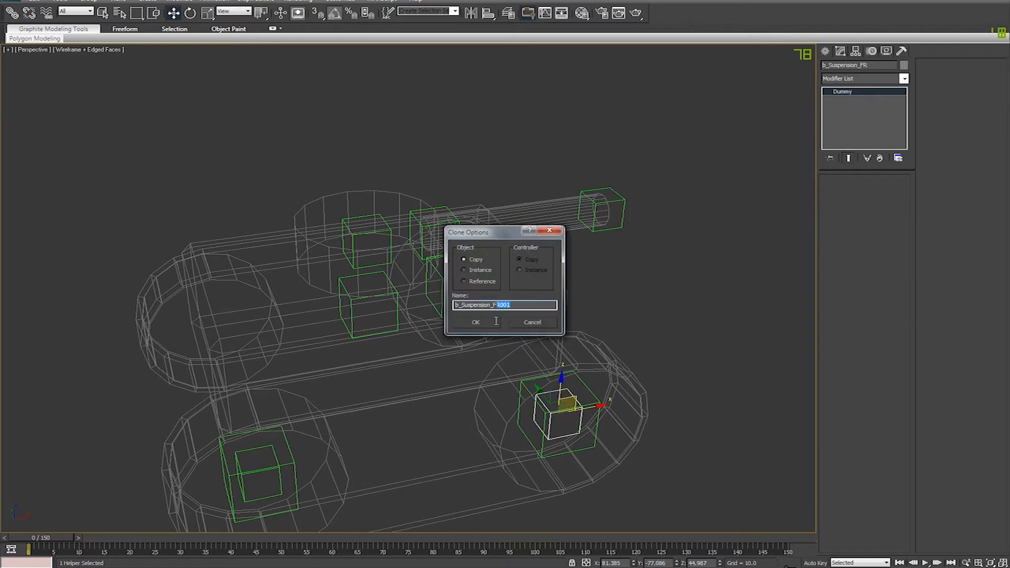
pyautogui.write('L')
pyautogui.click(495, 322)
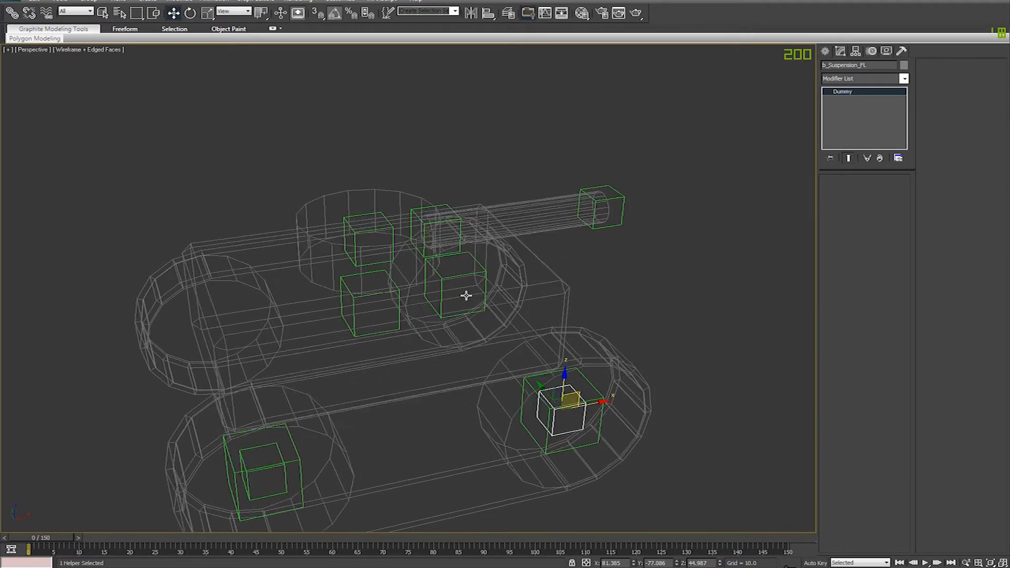
pyautogui.hotkey('alt', 'a')
pyautogui.click(476, 268)
pyautogui.click(508, 367)
# - Clone b_Wheel_RR as a copy named b_Wheel_RL and set its Y position to 77.086
pyautogui.keyDown('alt'); pyautogui.moveTo(570, 316); pyautogui.dragTo(538, 367, button='middle'); pyautogui.keyUp('alt')
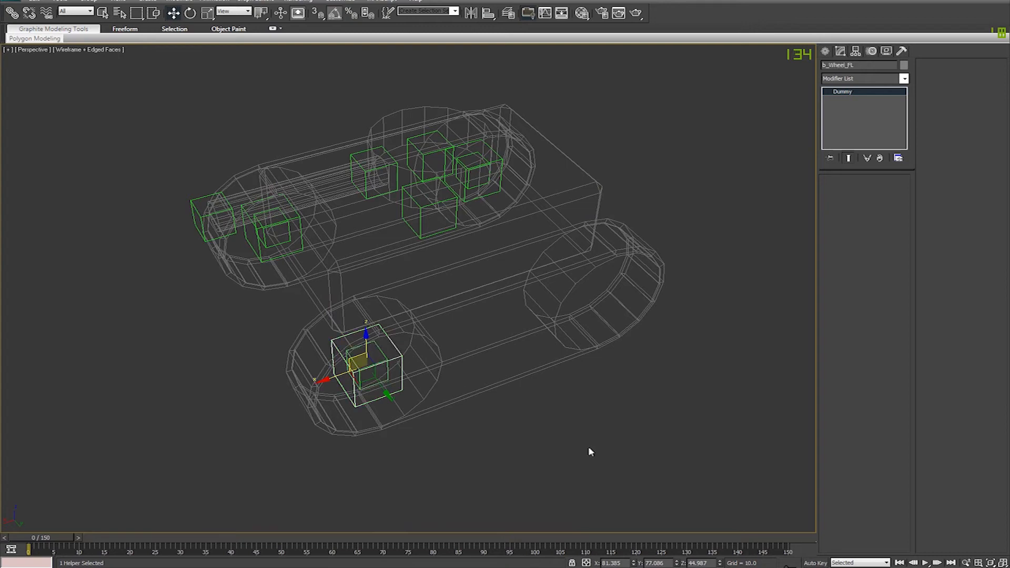
pyautogui.click(559, 442)
pyautogui.keyDown('alt'); pyautogui.moveTo(559, 442); pyautogui.dragTo(494, 412, button='middle'); pyautogui.keyUp('alt')
pyautogui.click(494, 412)
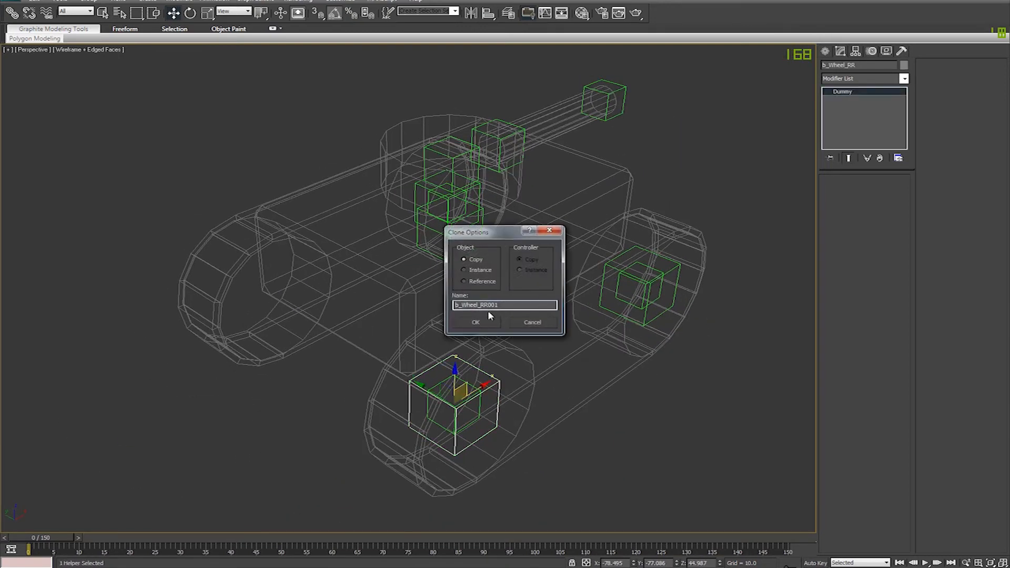
pyautogui.write('L')
pyautogui.press('Return')
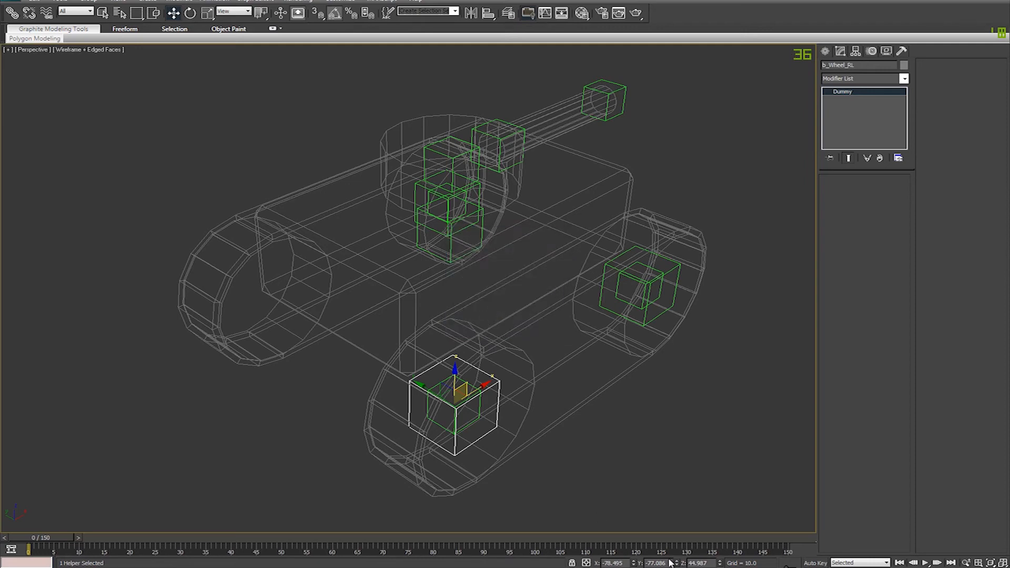
pyautogui.press('Home')
pyautogui.press('Delete')
pyautogui.press('Return')
pyautogui.click(638, 306)
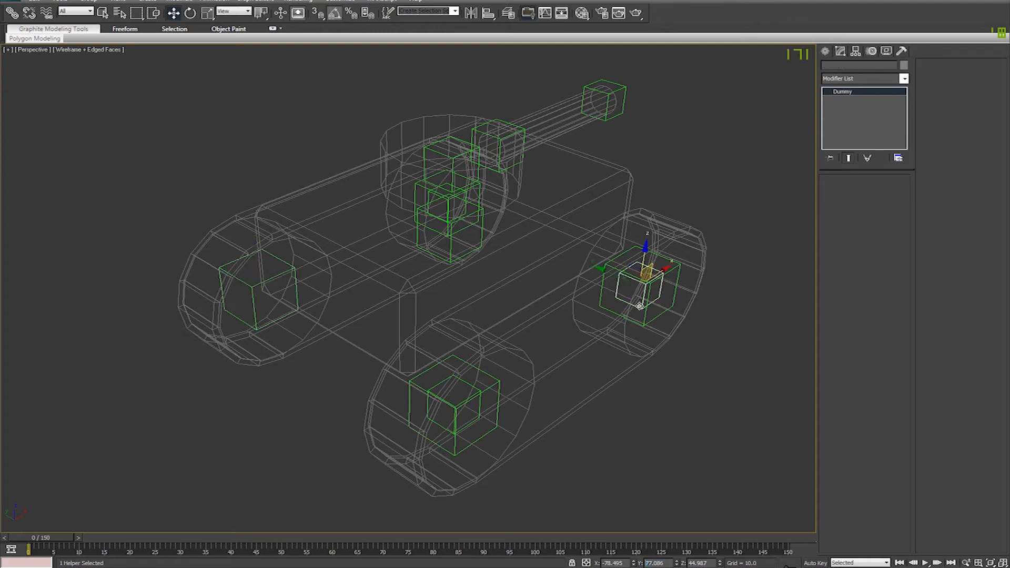
pyautogui.hotkey('ctrl', 'v')
pyautogui.click(535, 322)
# - Clone b_Suspension_RR as a copy named b_Suspension_RL and align it to b_Wheel_RL by pivot points on X, Y and Z
pyautogui.click(479, 432)
pyautogui.moveTo(480, 430)
pyautogui.keyDown('alt'); pyautogui.mouseDown(button='middle')
pyautogui.moveTo(515, 390)
pyautogui.moveTo(484, 344)
pyautogui.mouseUp(button='middle'); pyautogui.keyUp('alt')
pyautogui.hotkey('ctrl', 'v')
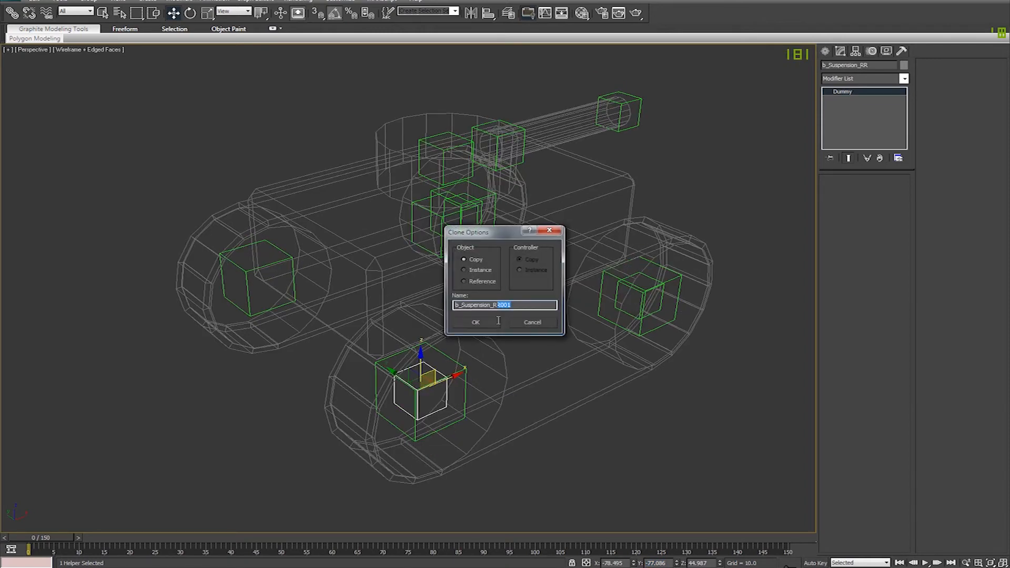
pyautogui.write('RL')
pyautogui.click(494, 322)
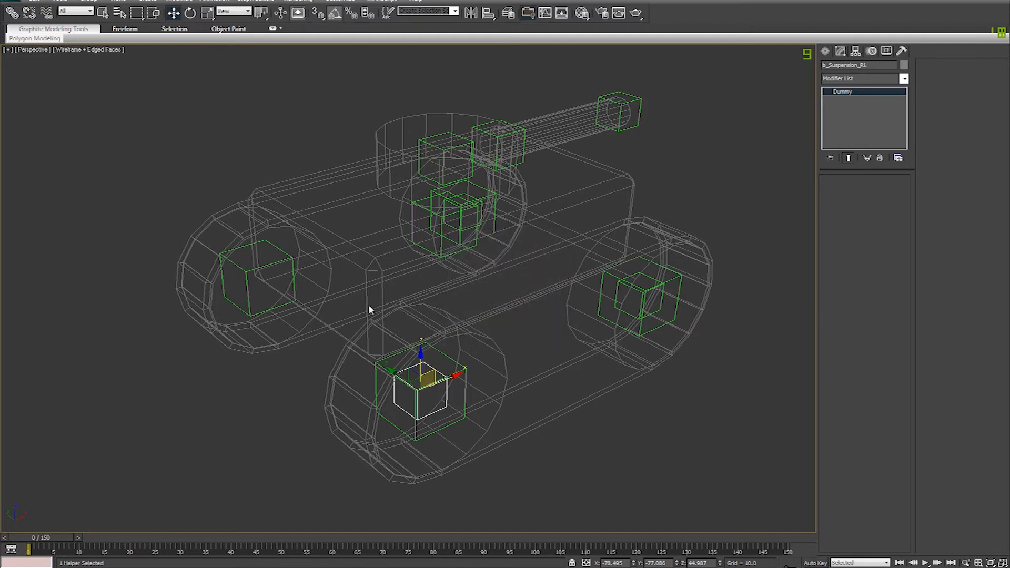
pyautogui.click(239, 309)
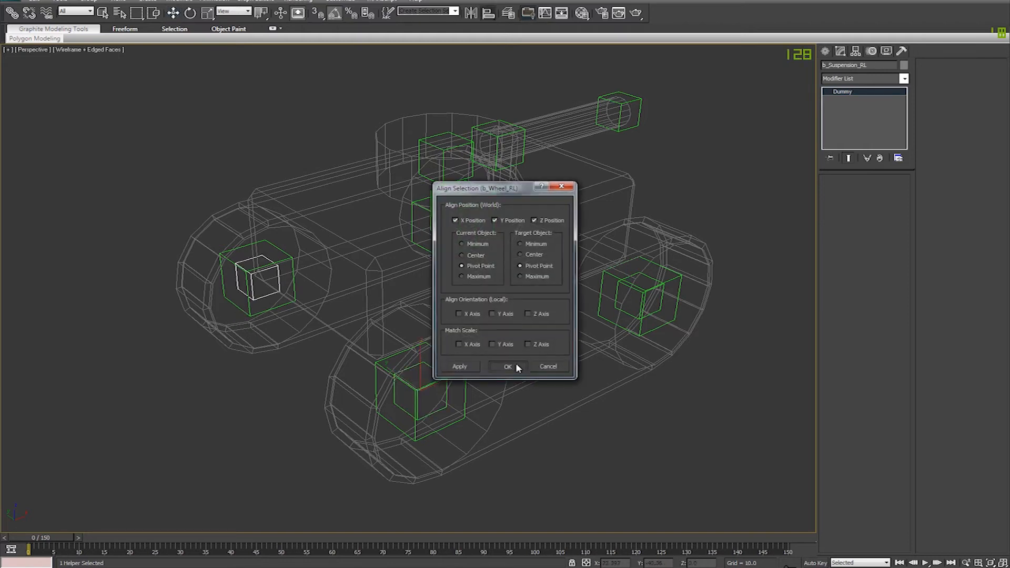
pyautogui.click(517, 366)
# - Select all eight wheel and suspension dummies and link them to the tank's central body dummy
pyautogui.click(605, 395)
pyautogui.keyDown('alt'); pyautogui.moveTo(605, 395); pyautogui.dragTo(631, 359, button='middle'); pyautogui.keyUp('alt')
pyautogui.scroll(3, 566, 392)
pyautogui.scroll(-3, 554, 394)
pyautogui.moveTo(708, 390); pyautogui.dragTo(131, 298)
pyautogui.keyDown('alt'); pyautogui.moveTo(322, 343); pyautogui.dragTo(359, 402); pyautogui.keyUp('alt')
pyautogui.keyDown('alt'); pyautogui.moveTo(482, 354); pyautogui.dragTo(277, 277, button='middle'); pyautogui.keyUp('alt')
pyautogui.click(12, 14)
pyautogui.moveTo(223, 321); pyautogui.dragTo(434, 251)
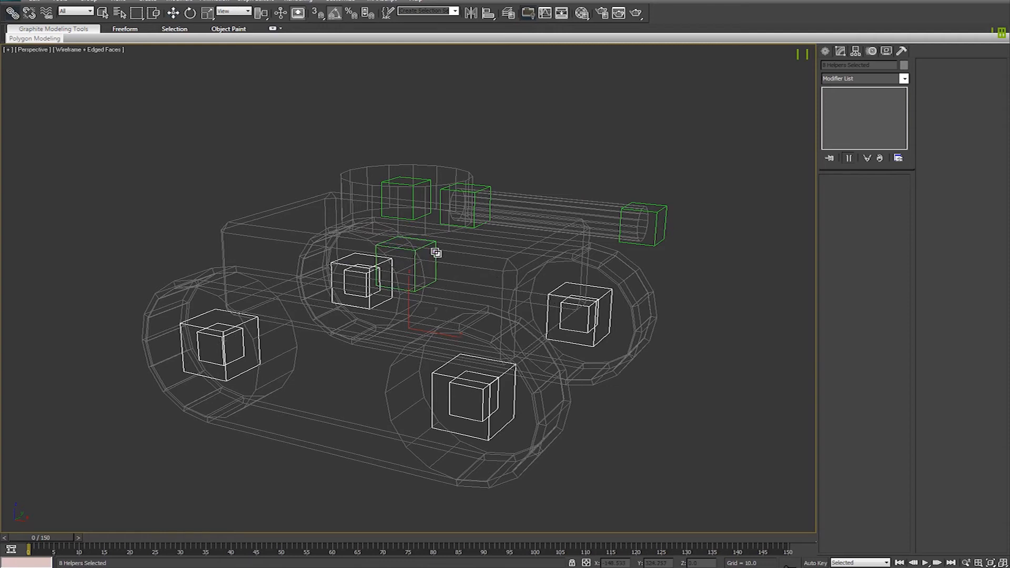
pyautogui.click(435, 250)
# - Try moving the central dummy to test the new links, and cancel the move
pyautogui.press('w')
pyautogui.moveTo(406, 220); pyautogui.dragTo(507, 375)
pyautogui.rightClick(507, 375)
# - Try moving the front right wheel dummies to test their behaviour, undo the move and clear the selection
pyautogui.click(475, 432)
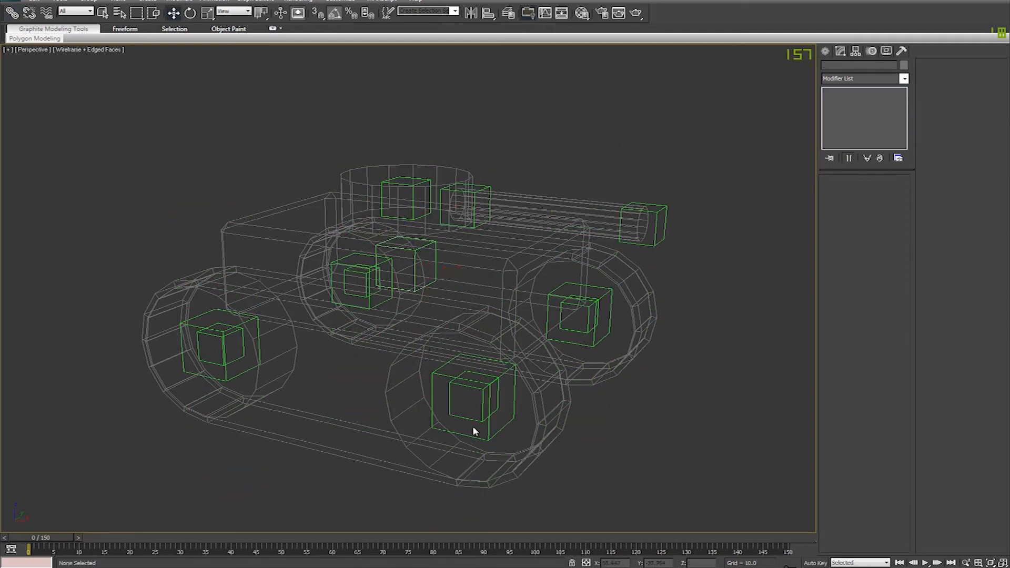
pyautogui.click(470, 421)
pyautogui.moveTo(473, 359); pyautogui.dragTo(429, 410)
pyautogui.rightClick(429, 410)
pyautogui.click(432, 407)
pyautogui.click(441, 386)
pyautogui.click(442, 376)
pyautogui.moveTo(472, 357); pyautogui.dragTo(474, 432)
pyautogui.keyDown('alt'); pyautogui.moveTo(494, 408); pyautogui.dragTo(429, 386, button='middle'); pyautogui.keyUp('alt')
pyautogui.hotkey('ctrl', 'z')
pyautogui.click(633, 380)
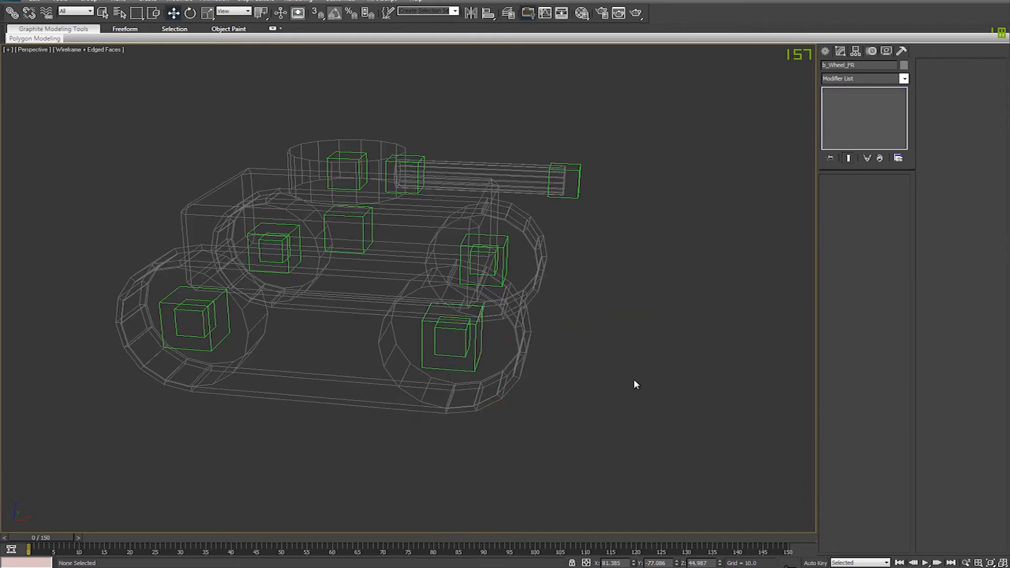
# - Inspect b_Wheel_FR and b_Suspension_FR by selecting each in turn, and clear the selection
pyautogui.click(441, 367)
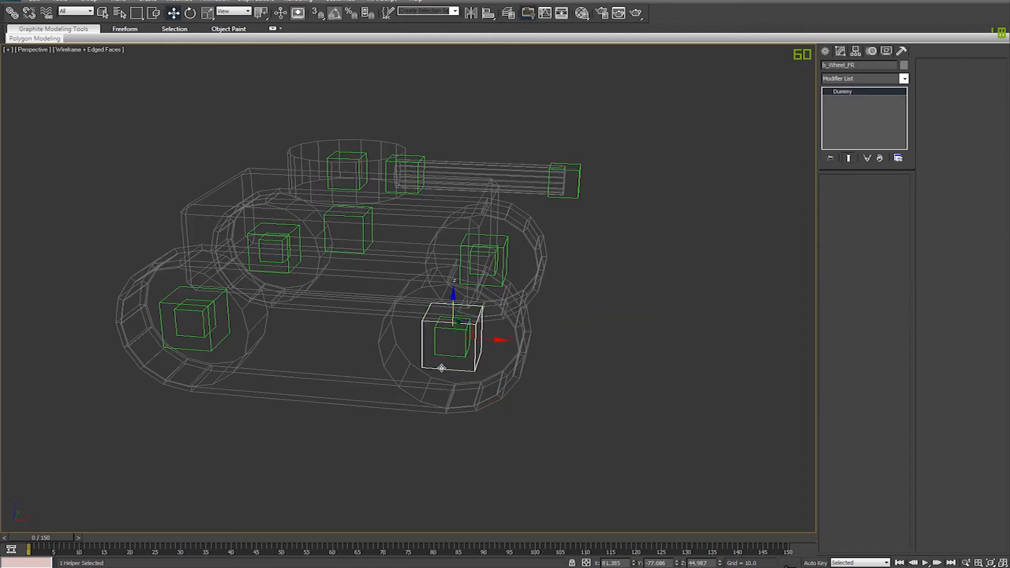
pyautogui.click(442, 355)
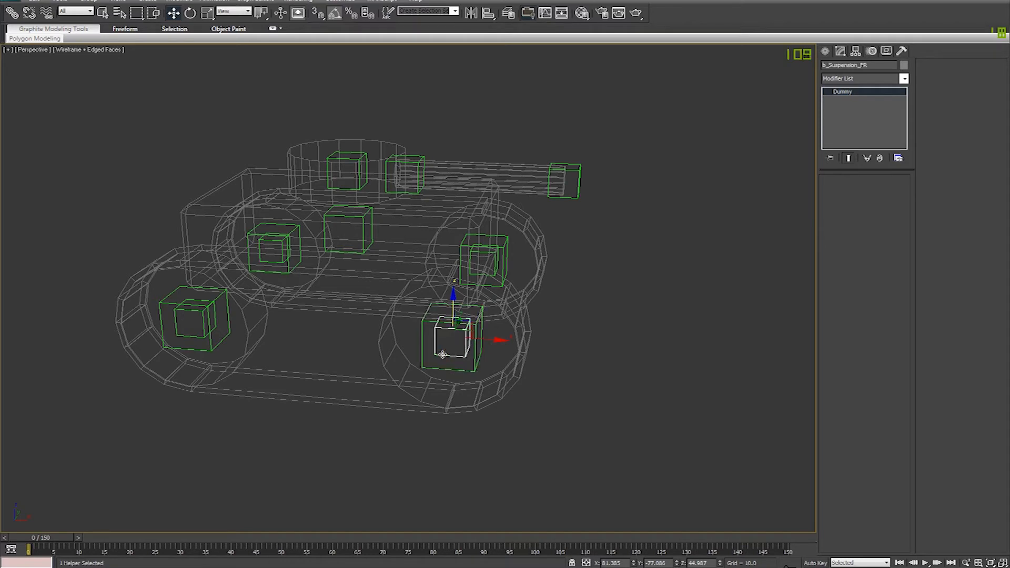
pyautogui.click(430, 369)
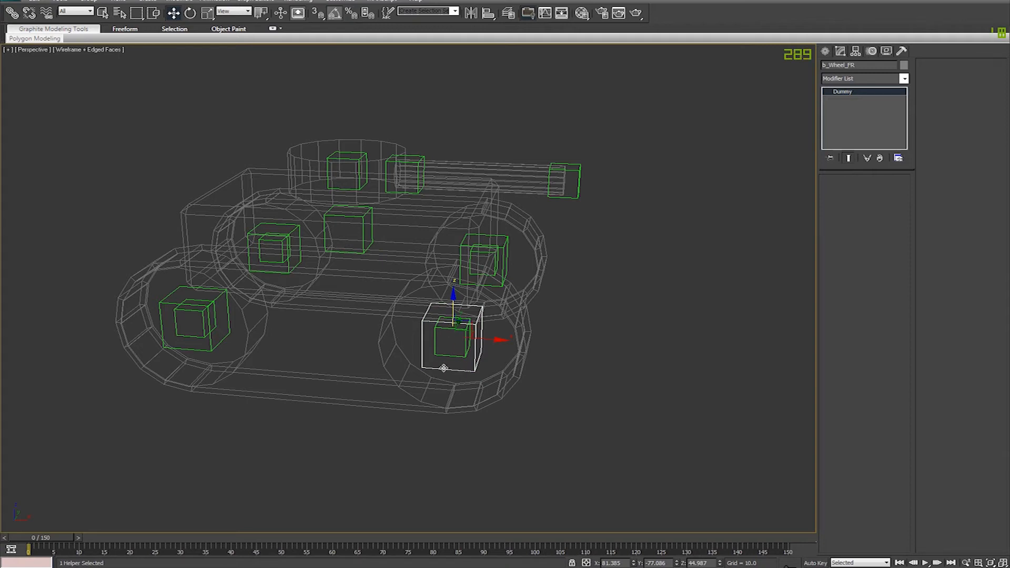
pyautogui.click(552, 337)
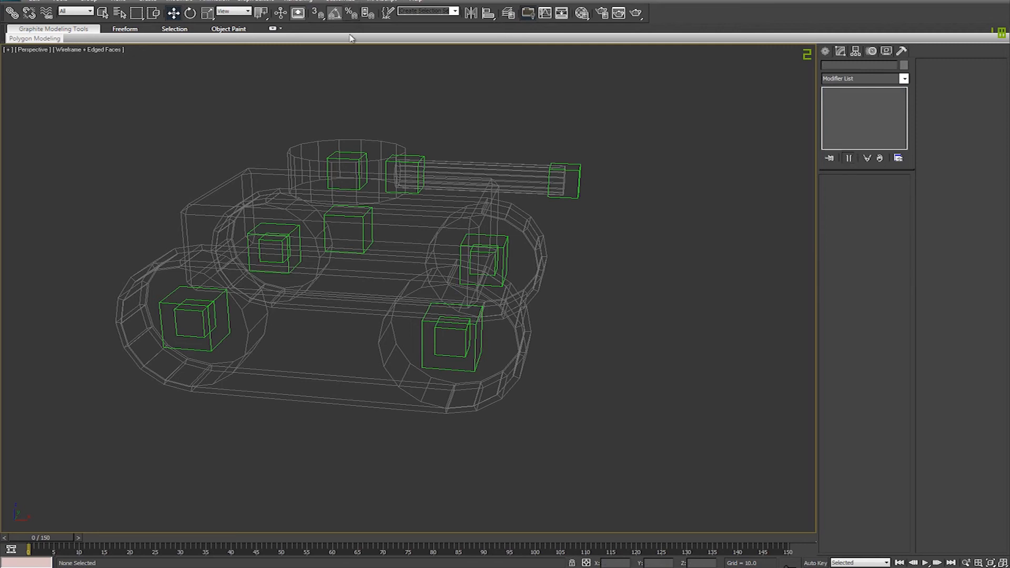
# - Try a Position Constraint on b_Suspension_FR with b_Wheel_FR as its target
pyautogui.click(448, 356)
pyautogui.click(215, 2)
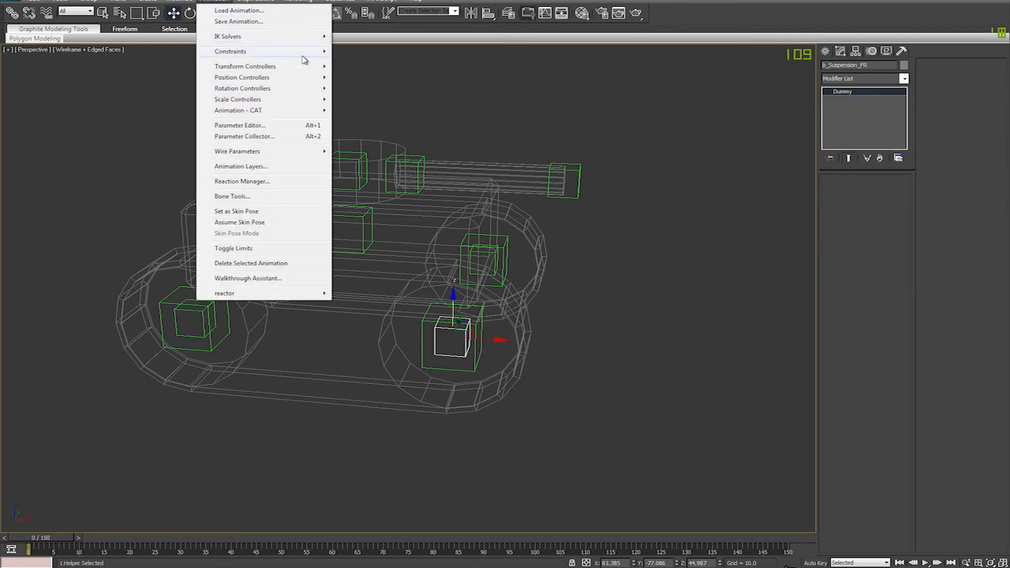
pyautogui.moveTo(326, 53)
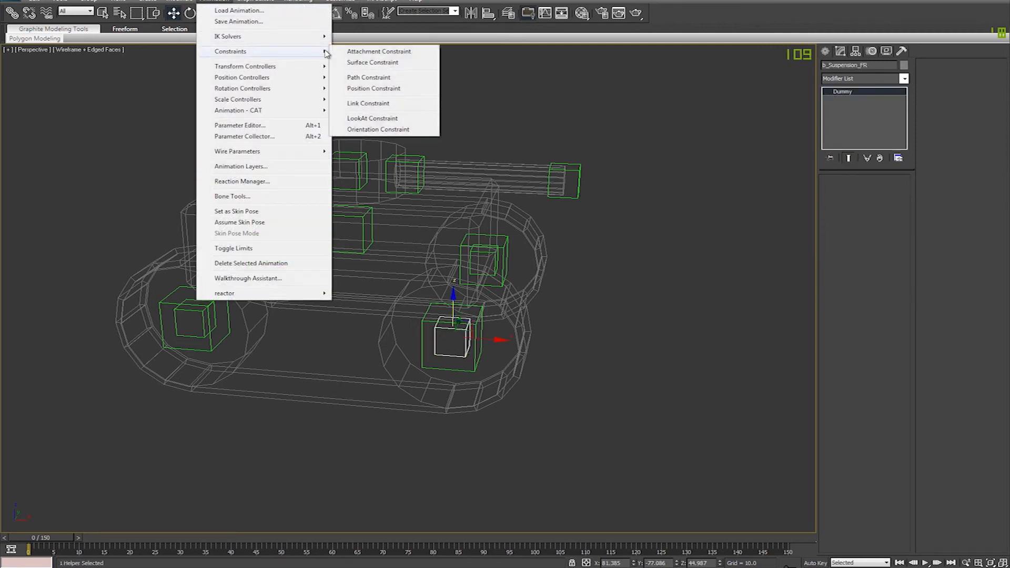
pyautogui.click(397, 89)
pyautogui.click(421, 348)
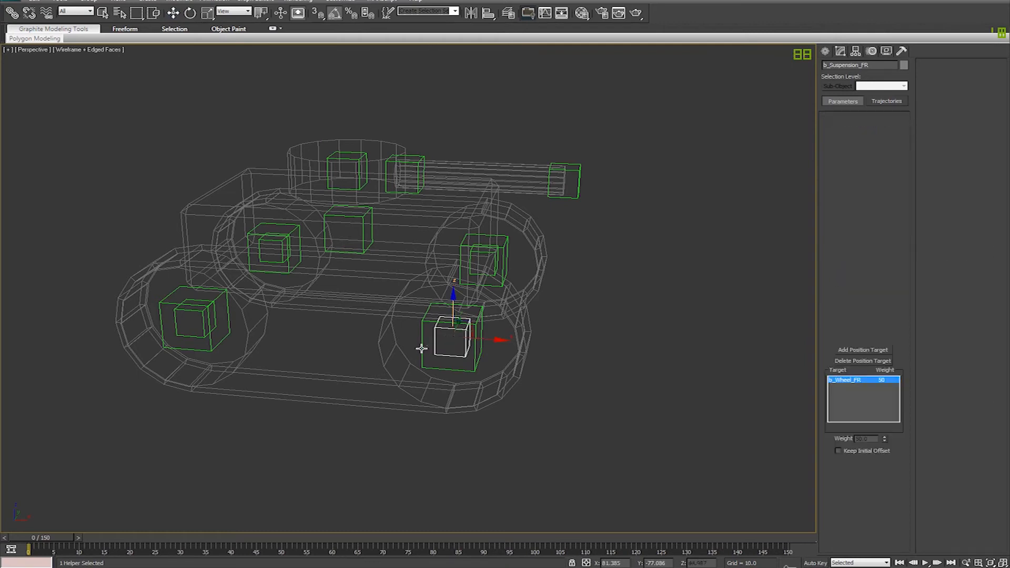
pyautogui.click(446, 309)
pyautogui.moveTo(452, 299); pyautogui.dragTo(508, 304)
pyautogui.click(460, 356)
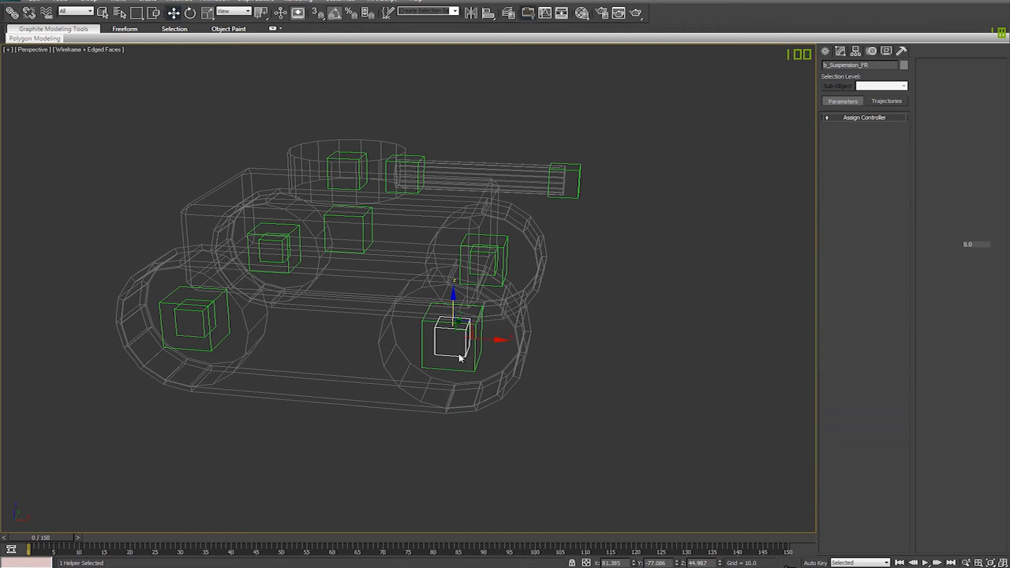
pyautogui.click(459, 353)
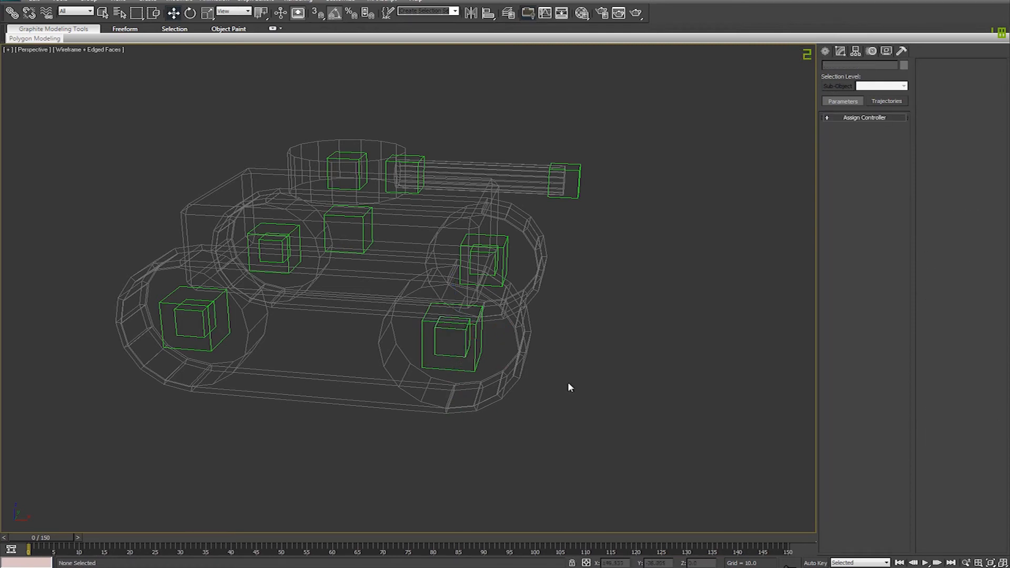
# - Try rotating the front right suspension and wheel dummies in turn, undoing each rotation and clearing the selection
pyautogui.click(460, 360)
pyautogui.press('e')
pyautogui.moveTo(480, 310); pyautogui.dragTo(506, 335)
pyautogui.hotkey('ctrl', 'z')
pyautogui.click(525, 384)
pyautogui.click(479, 364)
pyautogui.moveTo(493, 320); pyautogui.dragTo(581, 381)
pyautogui.hotkey('ctrl', 'z')
pyautogui.click(552, 382)
# - Try moving b_Suspension_FR upward along Z, undo the move and clear the selection
pyautogui.click(458, 357)
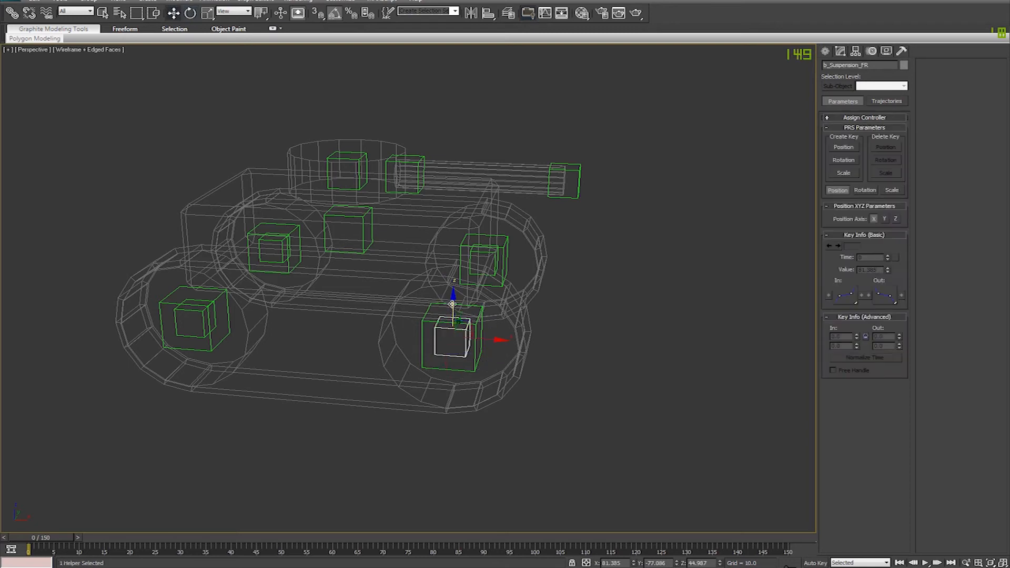
pyautogui.moveTo(452, 304); pyautogui.dragTo(455, 287)
pyautogui.hotkey('ctrl', 'z')
pyautogui.click(600, 330)
# - Select the Tank mesh in shaded display and add a Skin modifier to it
pyautogui.moveTo(600, 330)
pyautogui.keyDown('alt'); pyautogui.mouseDown(button='middle')
pyautogui.moveTo(590, 313)
pyautogui.moveTo(600, 349)
pyautogui.moveTo(552, 345)
pyautogui.mouseUp(button='middle'); pyautogui.keyUp('alt')
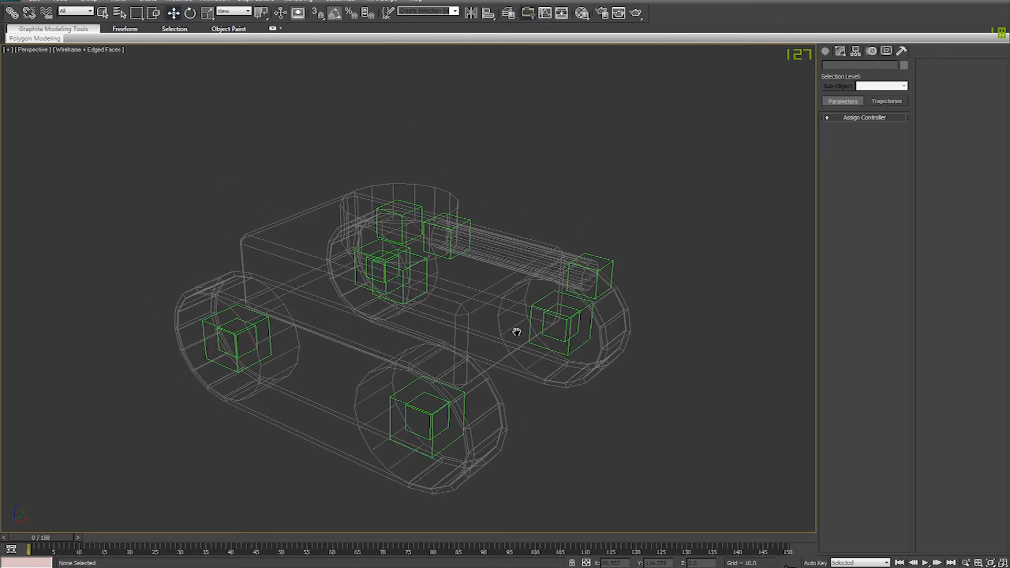
pyautogui.press('F3')
pyautogui.click(433, 294)
pyautogui.click(840, 50)
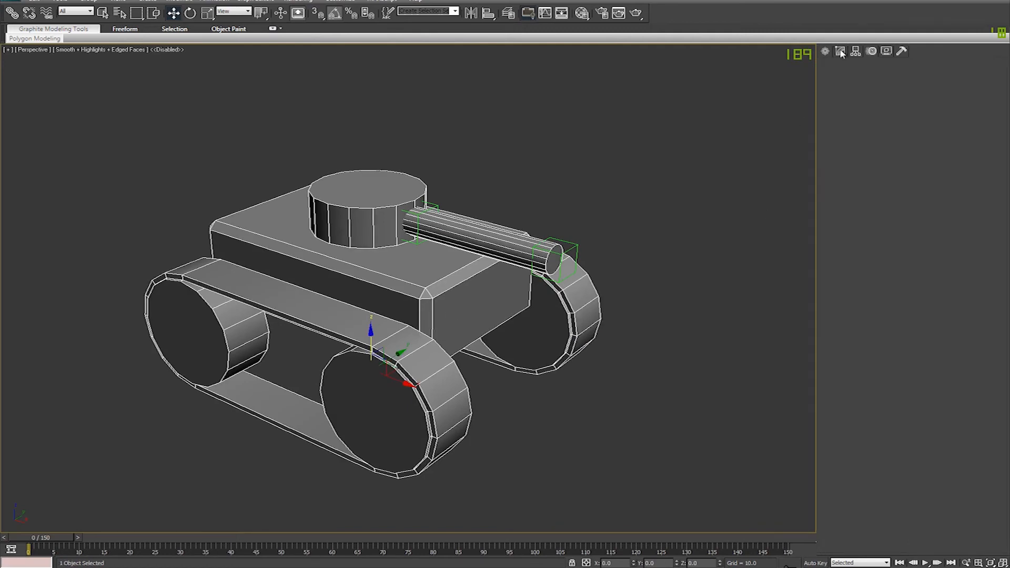
pyautogui.click(853, 78)
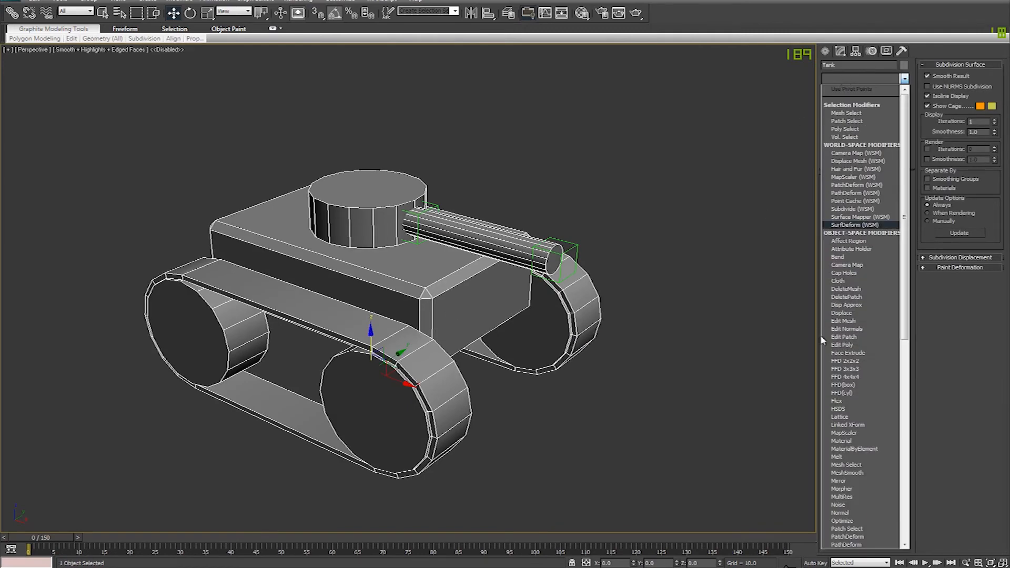
pyautogui.scroll(-5, 845, 379)
pyautogui.scroll(-10, 845, 379)
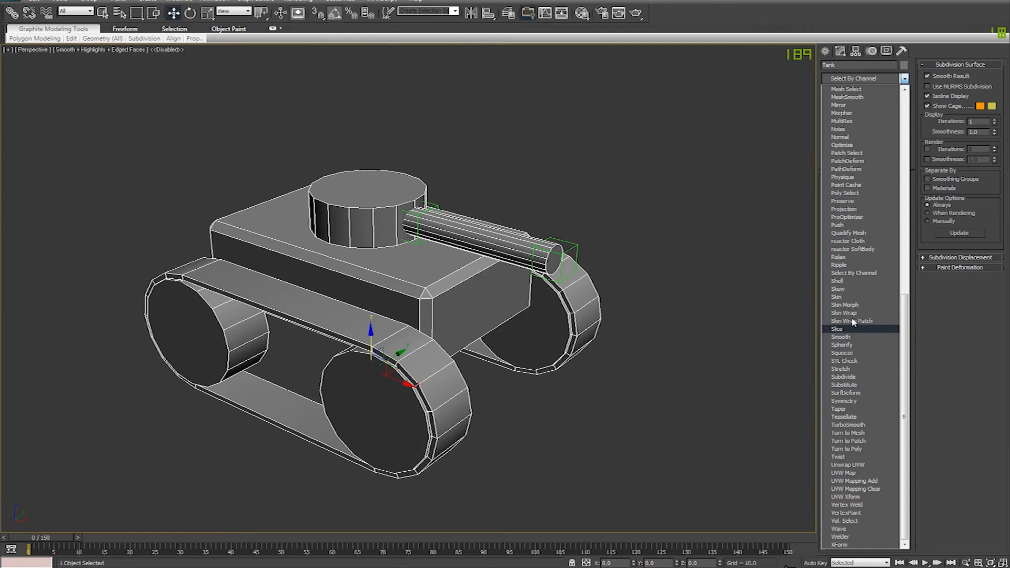
pyautogui.click(848, 290)
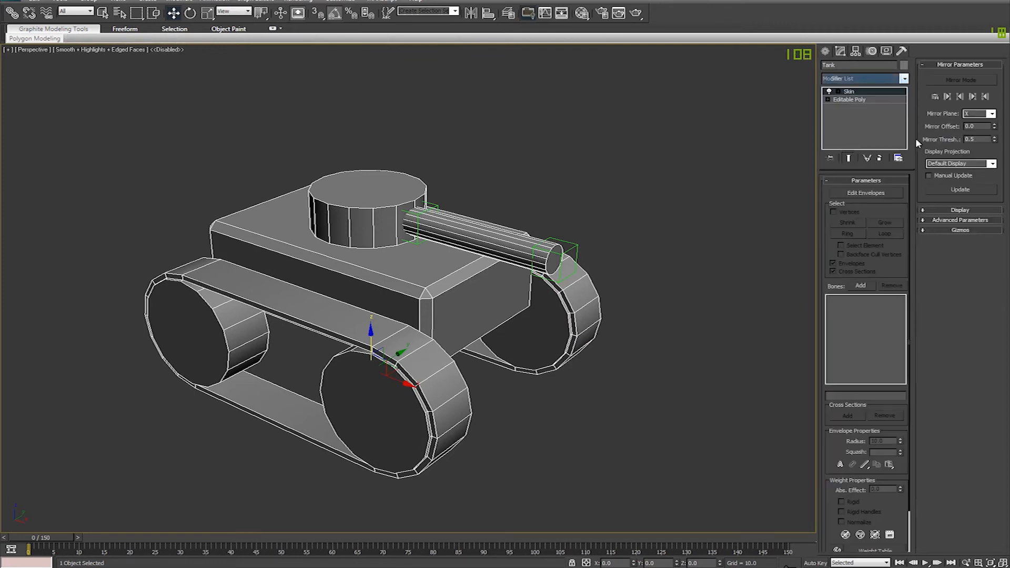
# - Add all twelve dummies, from b_root to b_Suspension_RL, as bones of the Skin modifier
pyautogui.click(861, 285)
pyautogui.moveTo(32, 111); pyautogui.dragTo(315, 382)
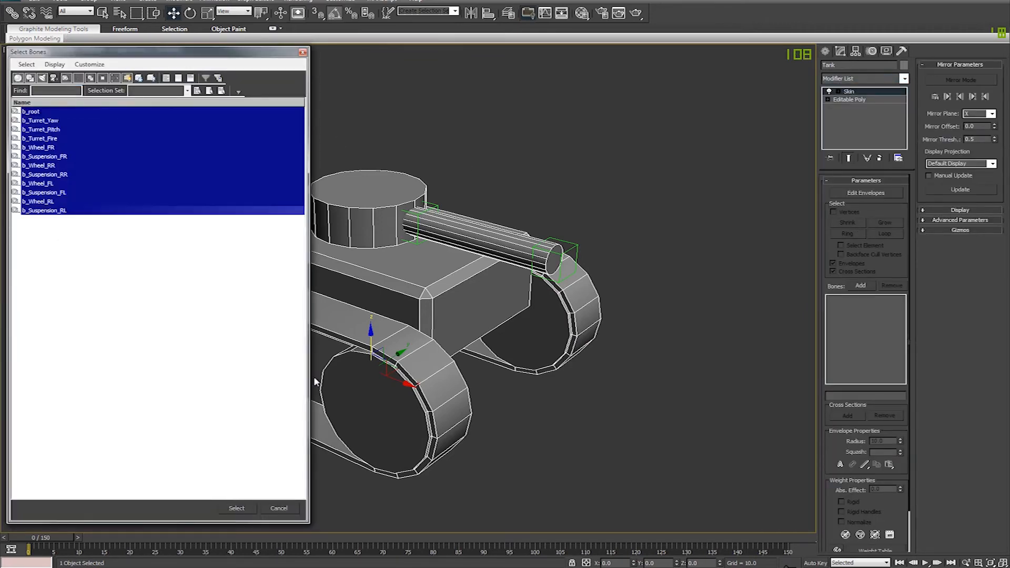
pyautogui.click(236, 508)
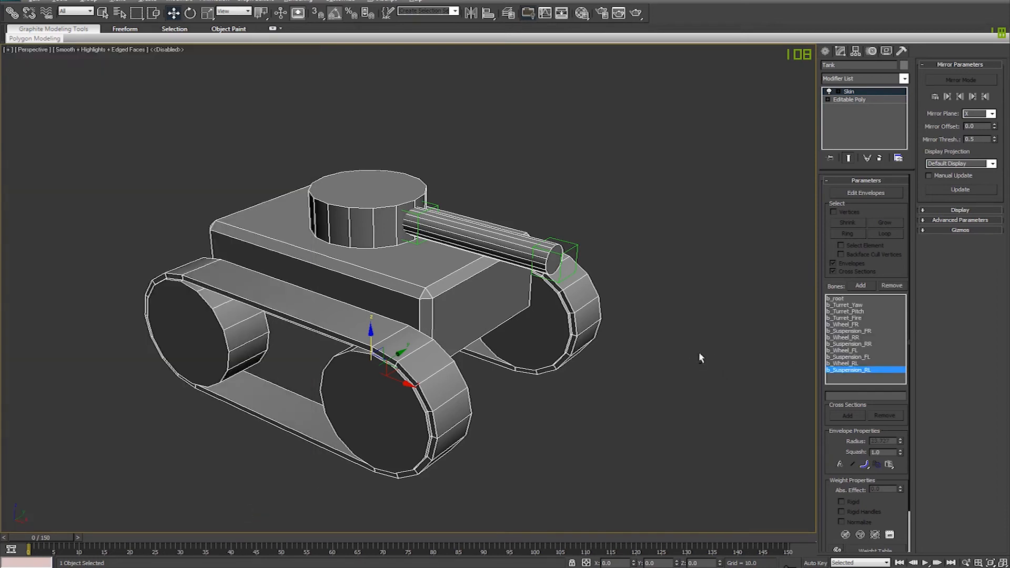
# - Open the Skin modifier's Weight Tool and place it beside the model
pyautogui.scroll(-3, 823, 526)
pyautogui.click(836, 505)
pyautogui.moveTo(762, 58); pyautogui.dragTo(775, 56)
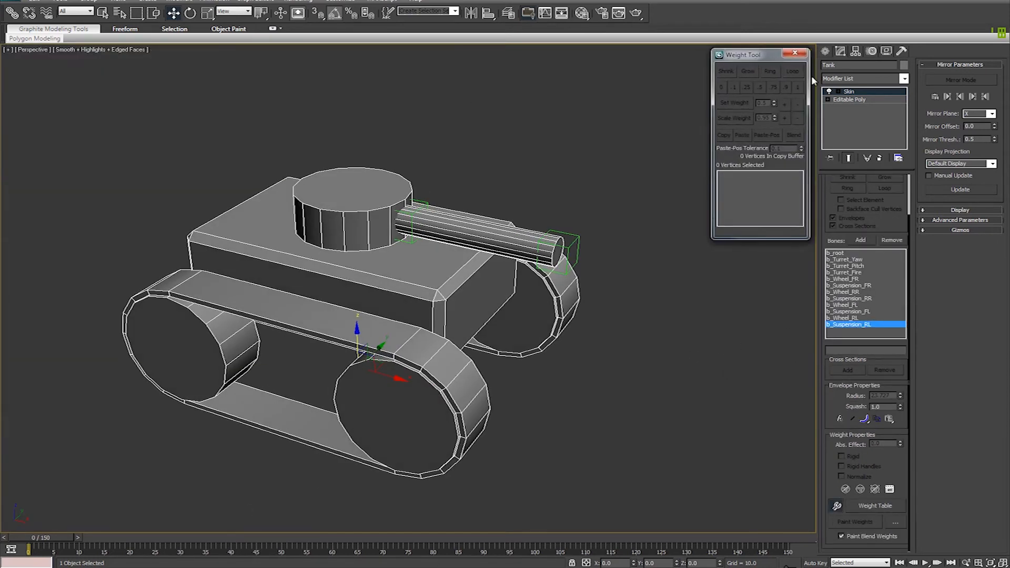
# - Enter Skin's envelope editing in wireframe display and enable vertex selection with Select Element
pyautogui.click(837, 91)
pyautogui.click(857, 99)
pyautogui.moveTo(374, 211); pyautogui.dragTo(599, 197, button='middle')
pyautogui.press('F3')
pyautogui.moveTo(628, 163); pyautogui.dragTo(181, 490)
pyautogui.moveTo(822, 191); pyautogui.dragTo(819, 358)
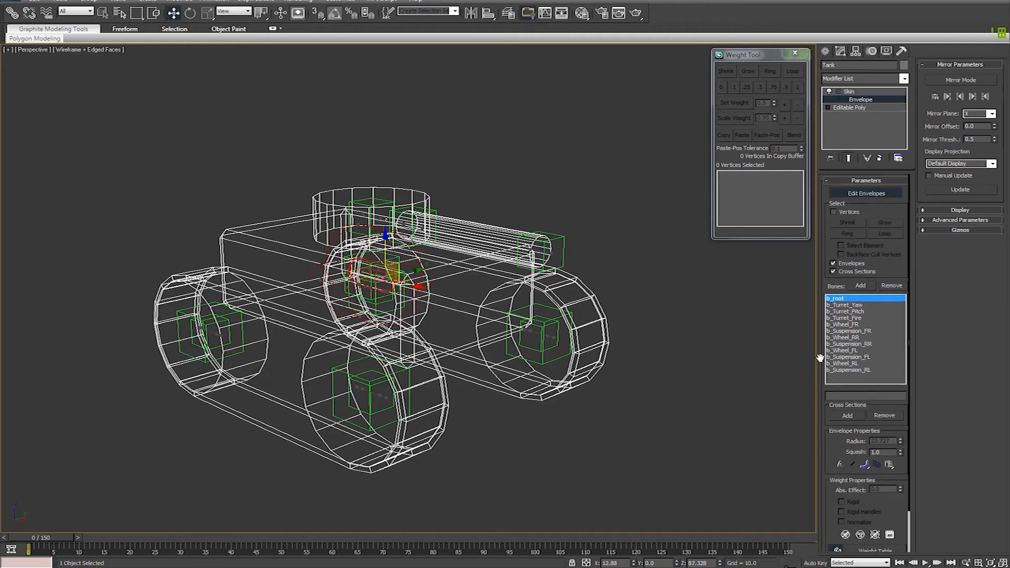
pyautogui.click(833, 212)
pyautogui.click(857, 249)
# - Select all of the tank's vertices, give them a weight of 1 to b_root, and clear the selection
pyautogui.keyDown('alt'); pyautogui.moveTo(600, 247); pyautogui.dragTo(654, 182, button='middle'); pyautogui.keyUp('alt')
pyautogui.moveTo(653, 182); pyautogui.dragTo(169, 496)
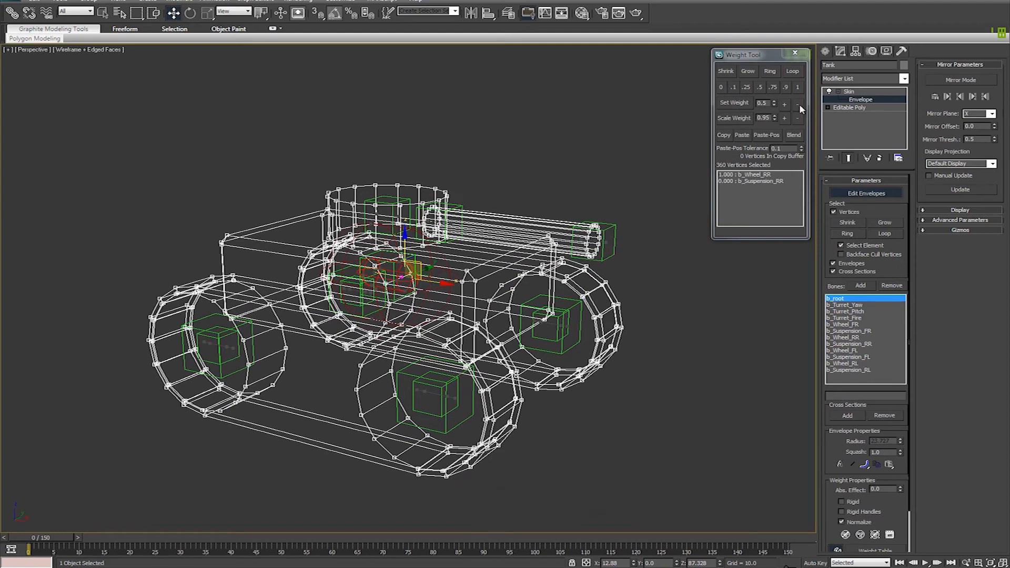
pyautogui.click(797, 88)
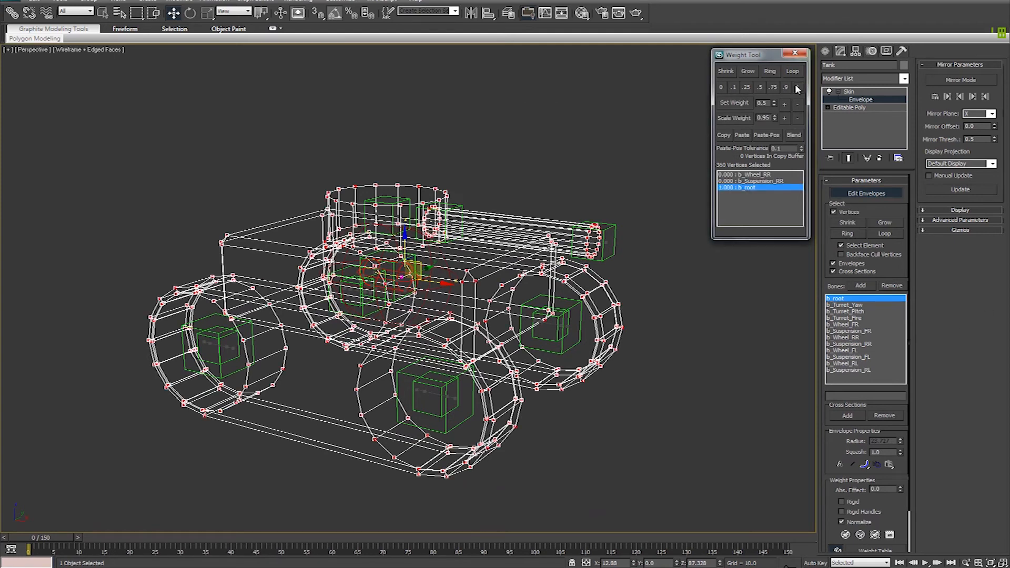
pyautogui.click(527, 146)
# - Select the turret cylinder's vertices, weight them 1 to b_Turret_Yaw, and check the weighting in shaded display
pyautogui.keyDown('alt'); pyautogui.moveTo(453, 218); pyautogui.dragTo(520, 253, button='middle'); pyautogui.keyUp('alt')
pyautogui.scroll(3, 520, 252)
pyautogui.click(449, 250)
pyautogui.moveTo(332, 179); pyautogui.dragTo(379, 217)
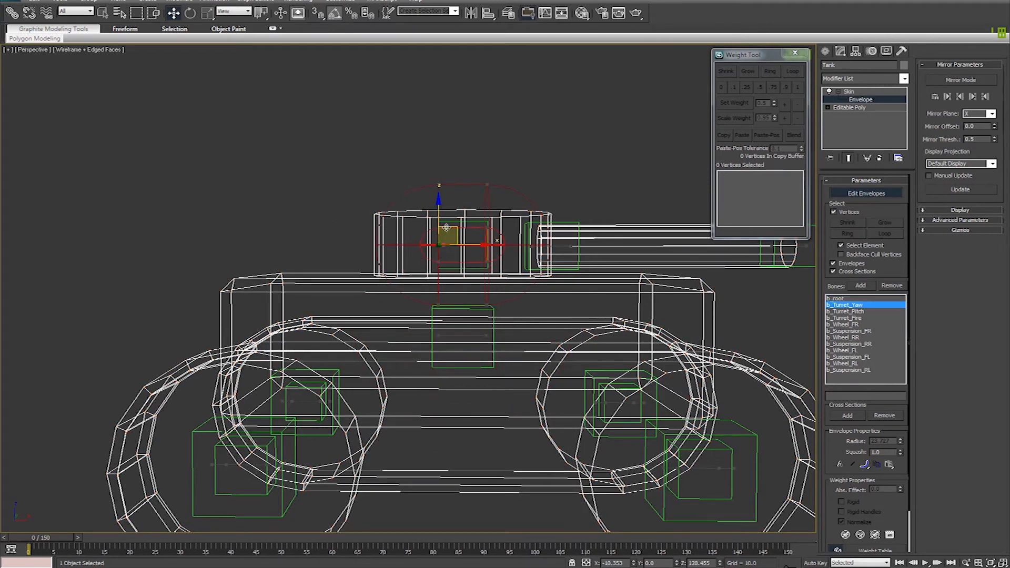
pyautogui.moveTo(354, 182); pyautogui.dragTo(411, 220)
pyautogui.moveTo(634, 168)
pyautogui.keyDown('alt'); pyautogui.mouseDown(button='middle')
pyautogui.moveTo(628, 194)
pyautogui.moveTo(518, 222)
pyautogui.mouseUp(button='middle'); pyautogui.keyUp('alt')
pyautogui.press('F3')
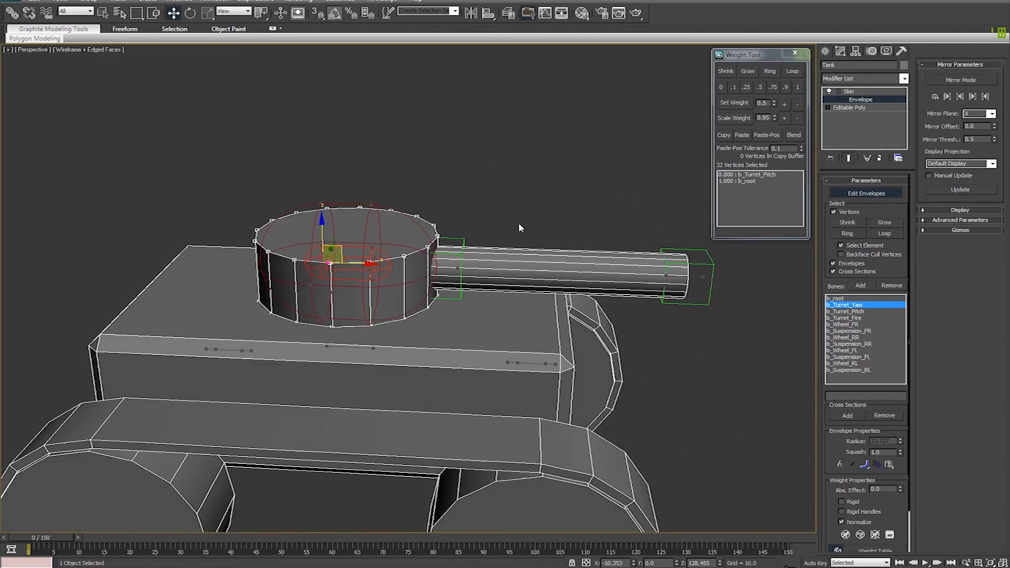
pyautogui.click(798, 86)
pyautogui.click(543, 166)
pyautogui.keyDown('alt'); pyautogui.moveTo(586, 276); pyautogui.dragTo(450, 277, button='middle'); pyautogui.keyUp('alt')
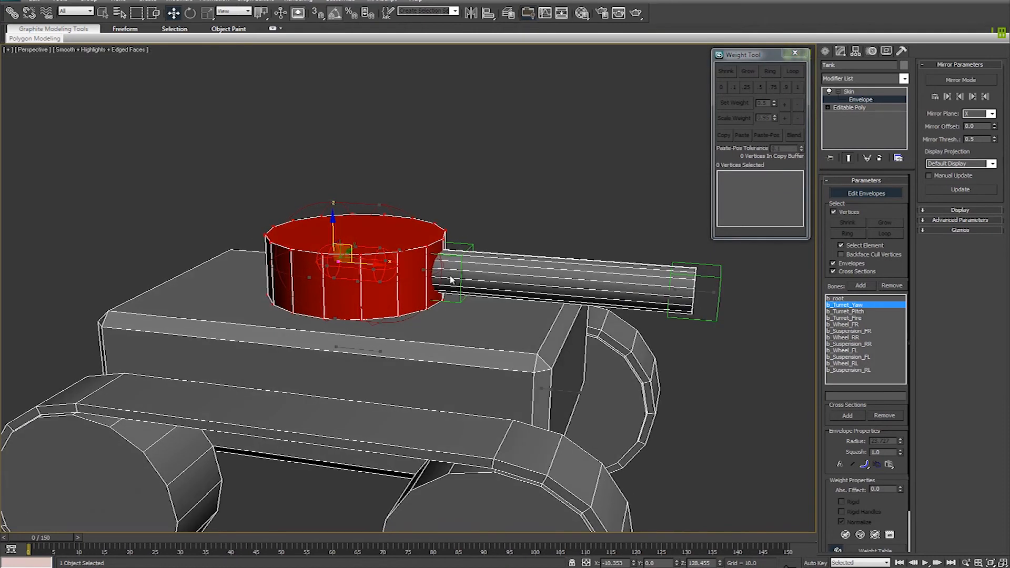
# - Select the gun barrel's vertices, give them a weight of 1 to b_Turret_Fire, and clear the selection
pyautogui.click(452, 272)
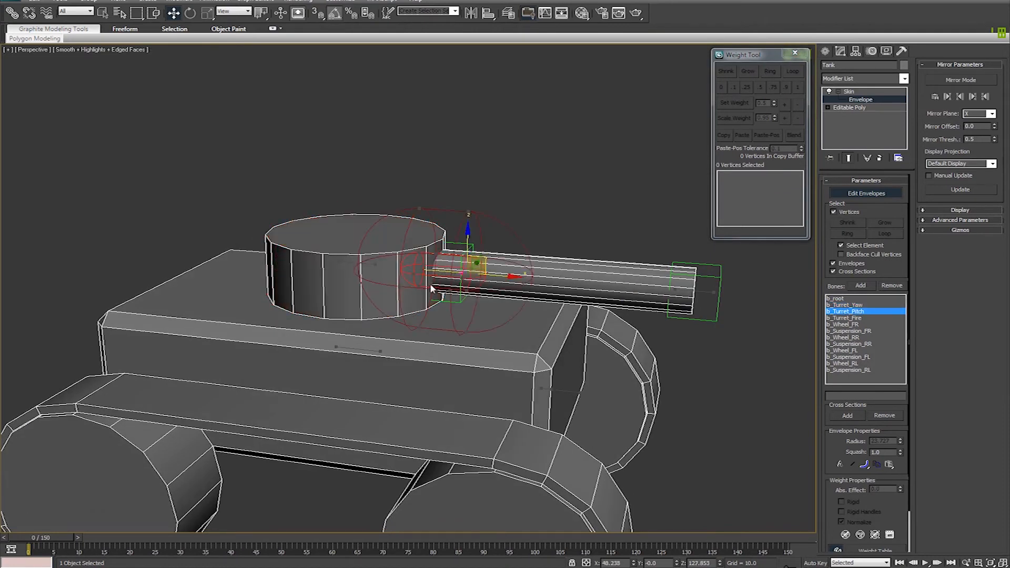
pyautogui.keyDown('alt'); pyautogui.moveTo(443, 312); pyautogui.dragTo(690, 314, button='middle'); pyautogui.keyUp('alt')
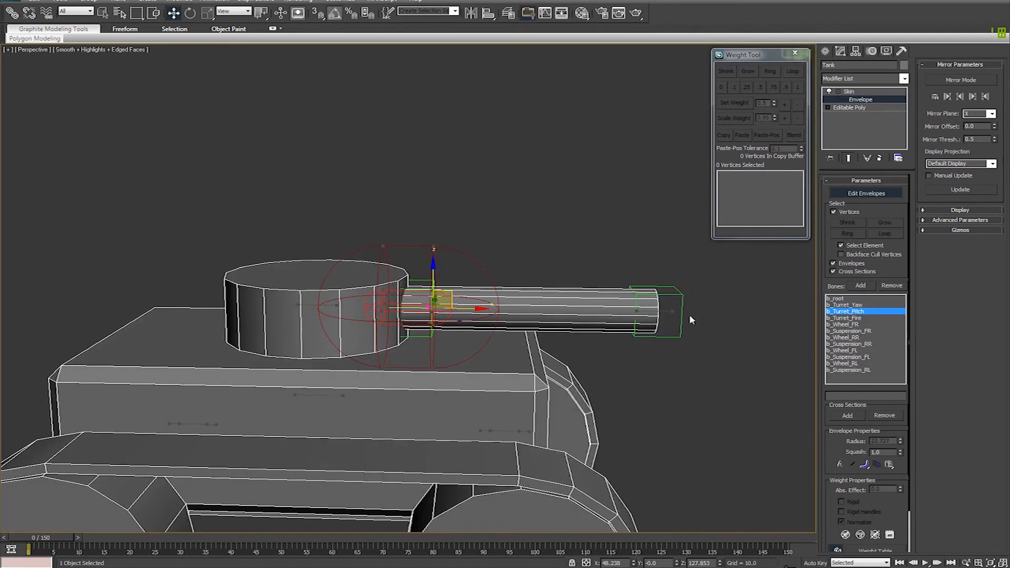
pyautogui.click(662, 312)
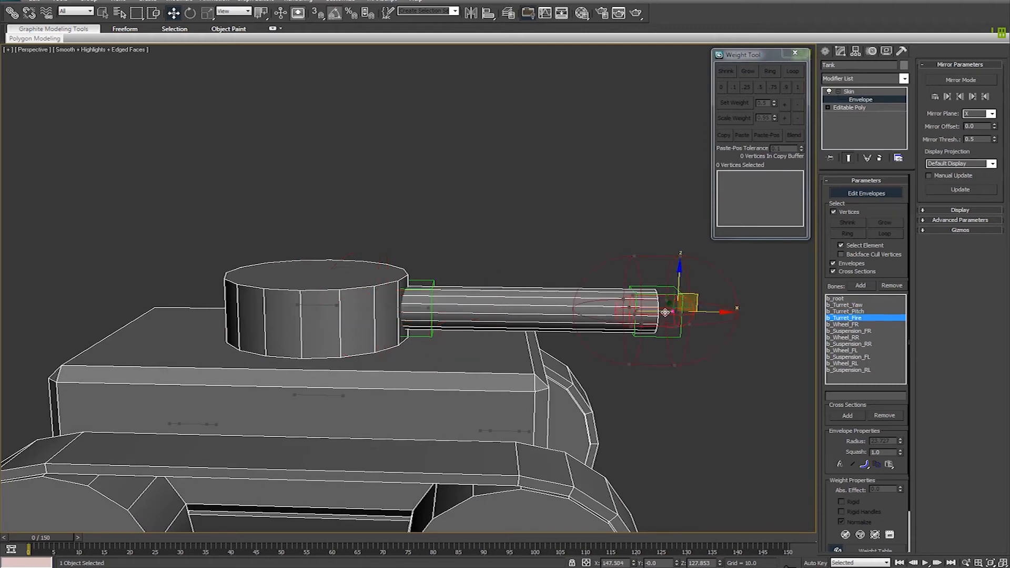
pyautogui.moveTo(628, 263); pyautogui.dragTo(689, 345)
pyautogui.keyDown('alt'); pyautogui.moveTo(689, 346); pyautogui.dragTo(697, 305, button='middle'); pyautogui.keyUp('alt')
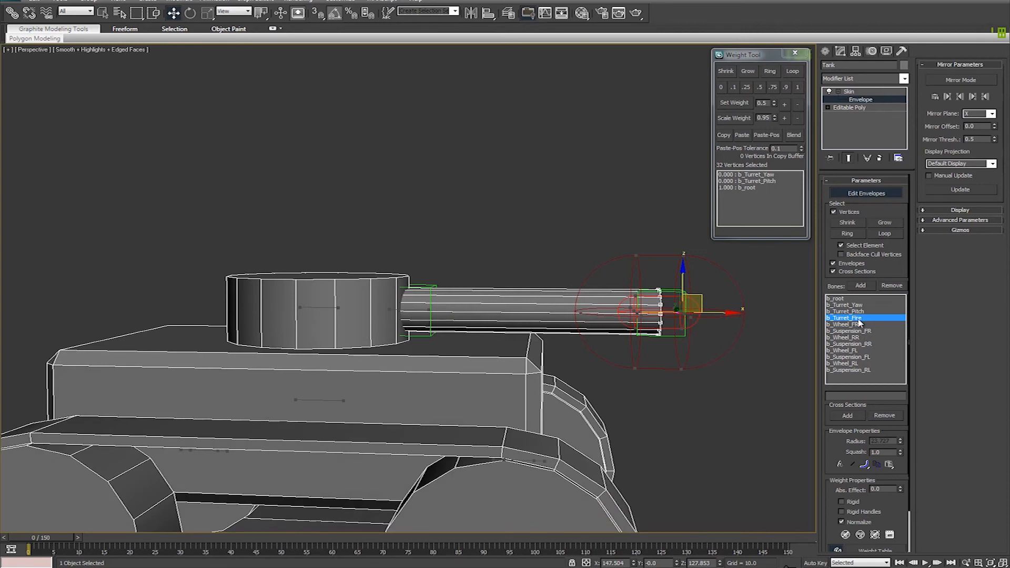
pyautogui.click(799, 86)
pyautogui.click(584, 157)
# - Leave Skin's envelope editing and return the tank to shaded display
pyautogui.moveTo(535, 318); pyautogui.dragTo(557, 279, button='middle')
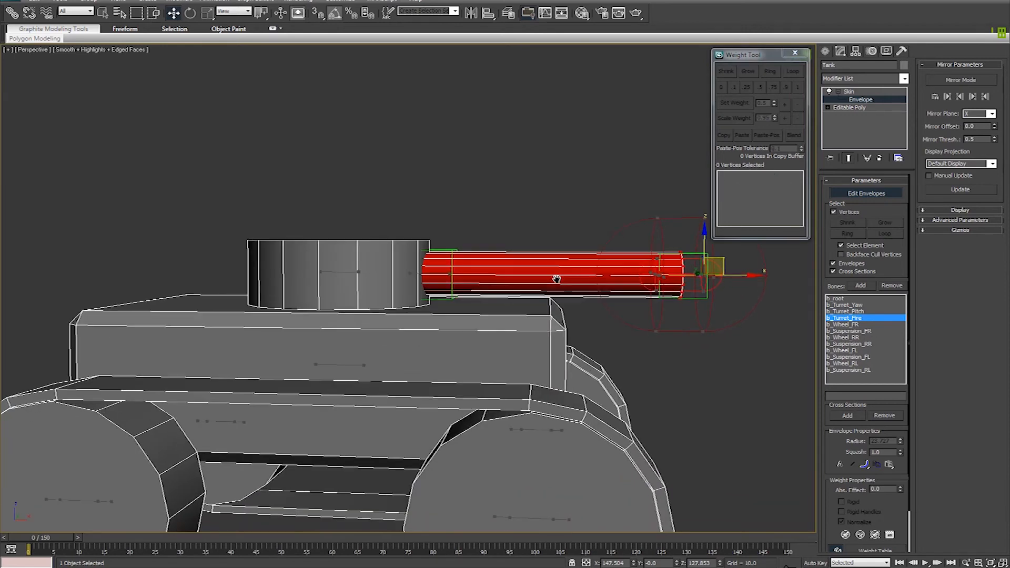
pyautogui.scroll(-3, 556, 279)
pyautogui.moveTo(551, 356); pyautogui.dragTo(555, 331, button='middle')
pyautogui.press('F3')
pyautogui.press('F3')
pyautogui.press('F3')
pyautogui.press('d')
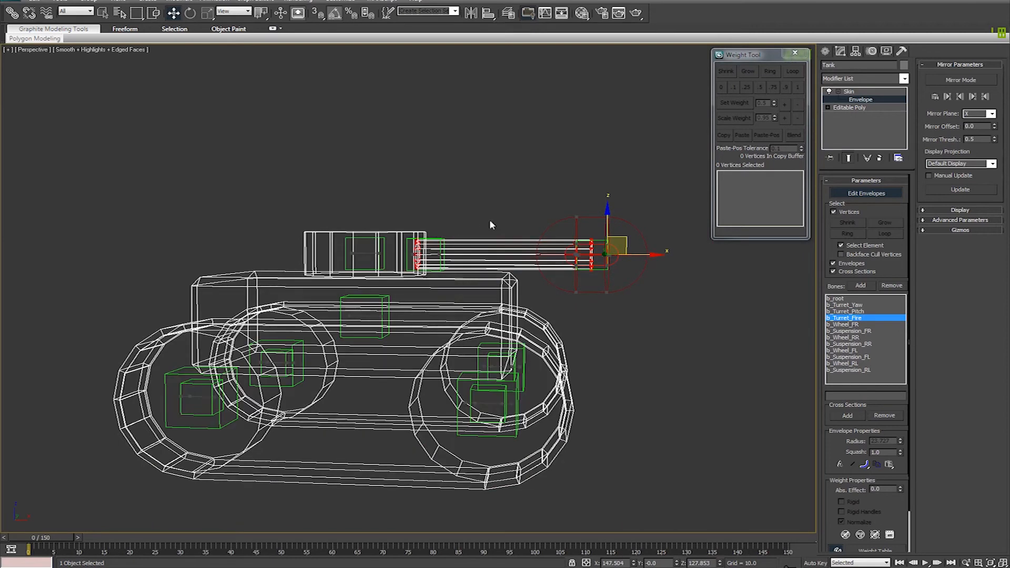
pyautogui.press('1')
pyautogui.press('d')
pyautogui.moveTo(484, 221); pyautogui.dragTo(461, 254, button='middle')
pyautogui.press('F3')
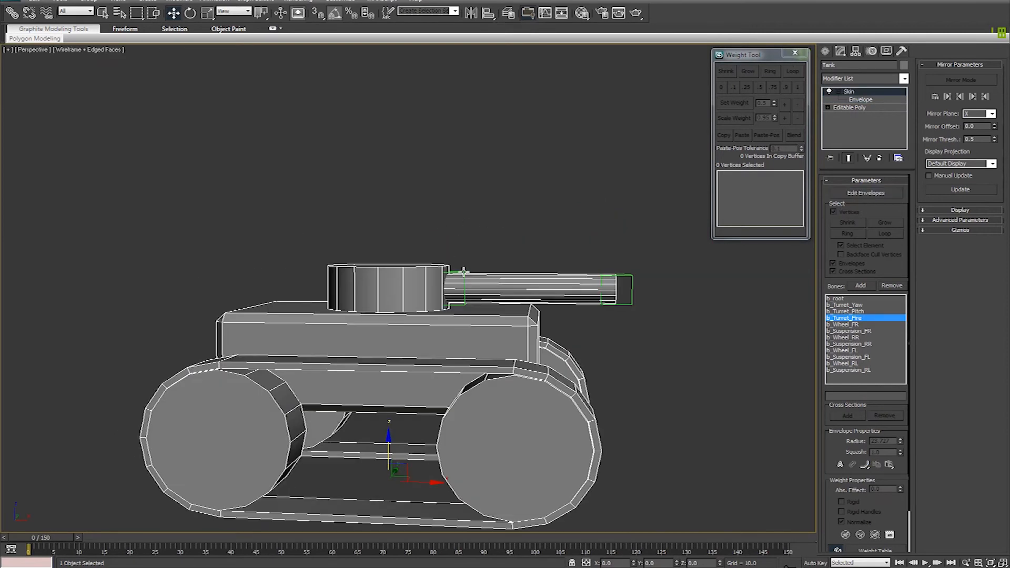
# - Inspect b_Turret_Pitch and b_Turret_Fire by selecting each dummy in turn
pyautogui.click(461, 274)
pyautogui.press('F3')
pyautogui.scroll(5, 502, 271)
pyautogui.scroll(-3, 499, 279)
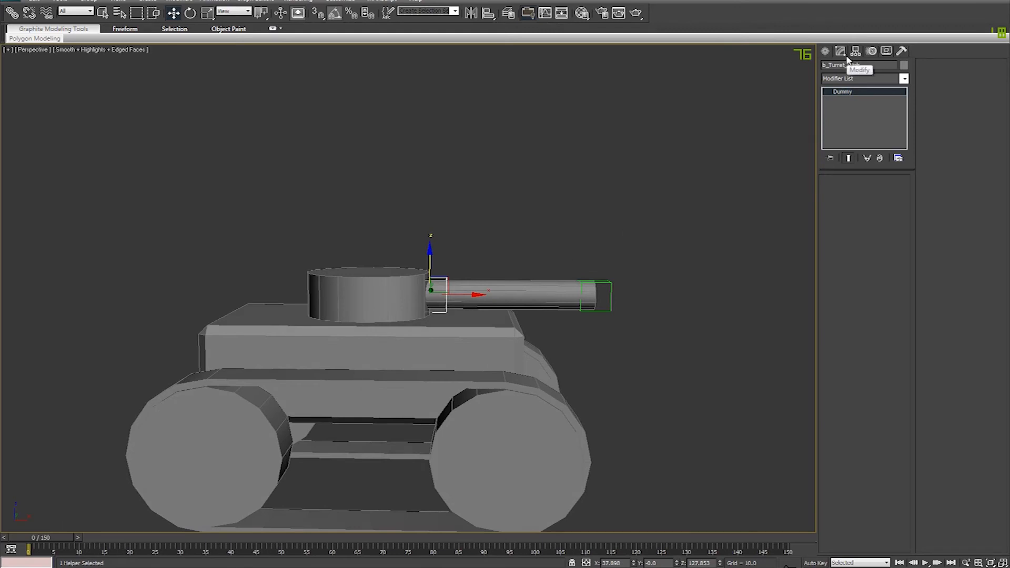
pyautogui.moveTo(561, 235); pyautogui.dragTo(560, 256, button='middle')
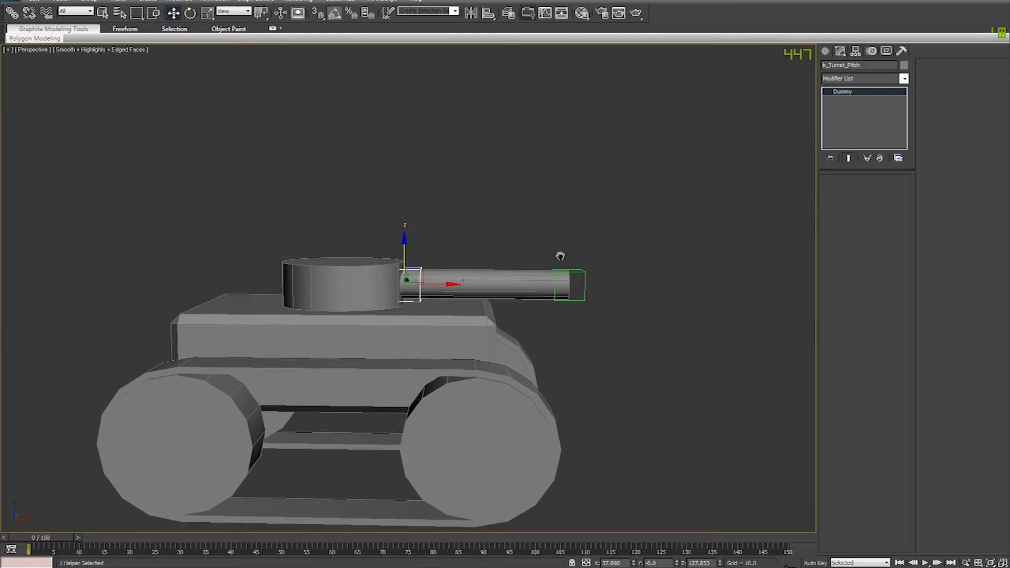
pyautogui.click(584, 278)
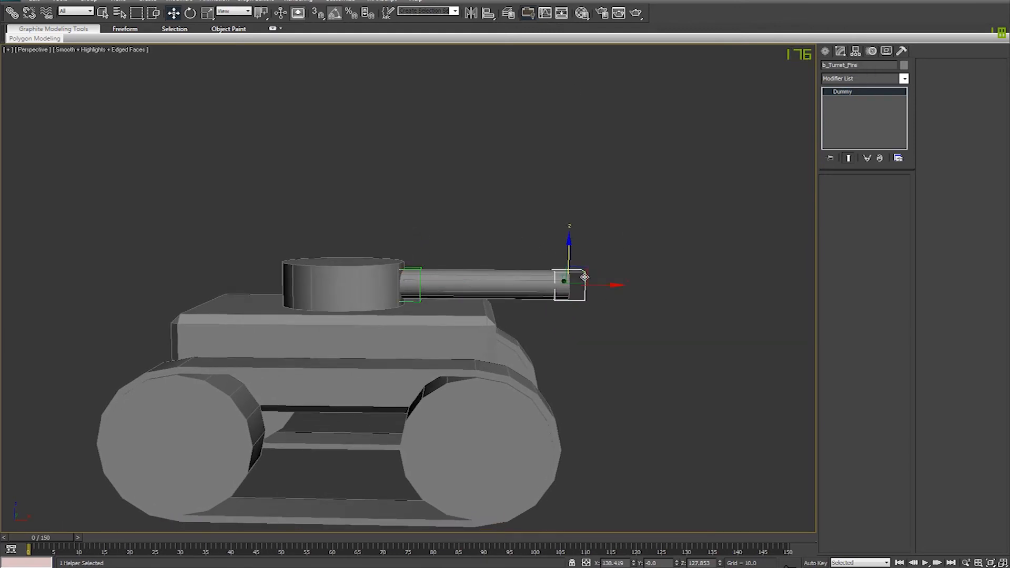
# - Try rotating b_Turret_Pitch by -40 degrees about Y to raise the barrel, undo the rotation and clear the selection
pyautogui.click(416, 268)
pyautogui.moveTo(508, 252); pyautogui.dragTo(524, 242, button='middle')
pyautogui.press('e')
pyautogui.moveTo(457, 254); pyautogui.dragTo(536, 233)
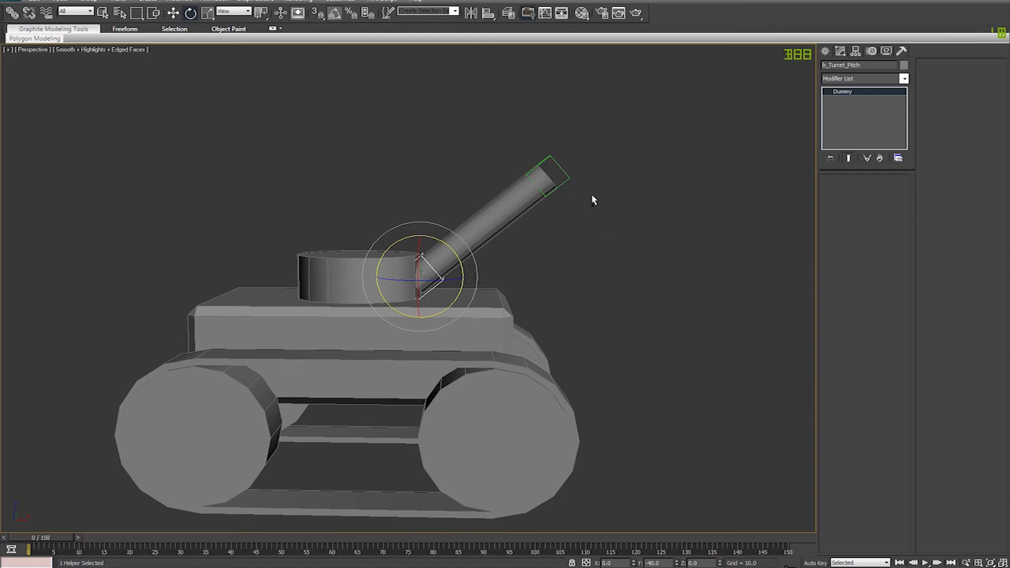
pyautogui.hotkey('ctrl', 'z')
pyautogui.click(623, 214)
# - Try moving b_Turret_Fire along X to test the barrel's recoil, undo the move and clear the selection
pyautogui.moveTo(559, 250); pyautogui.dragTo(638, 274, button='middle')
pyautogui.click(638, 273)
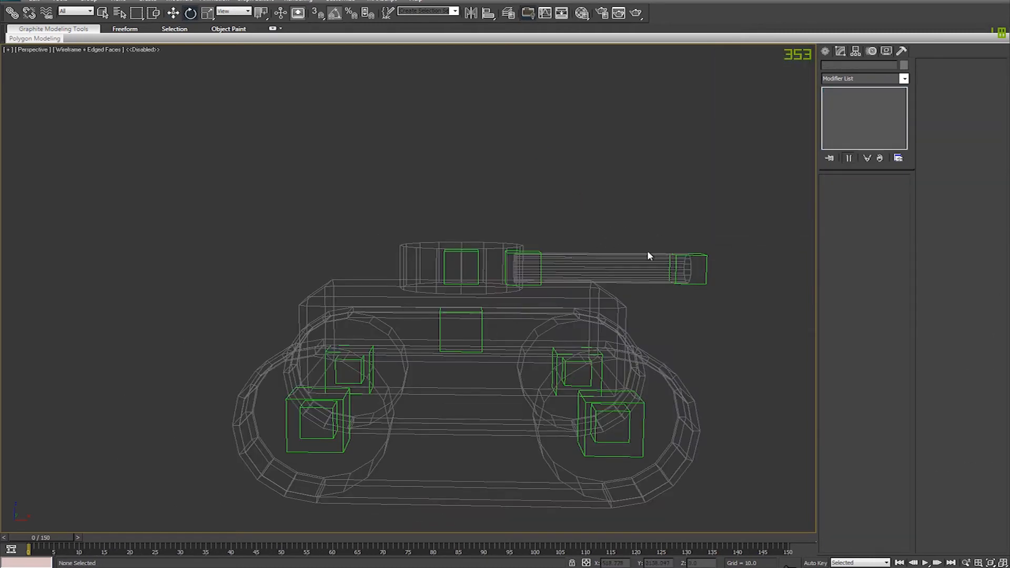
pyautogui.click(708, 266)
pyautogui.press('F3')
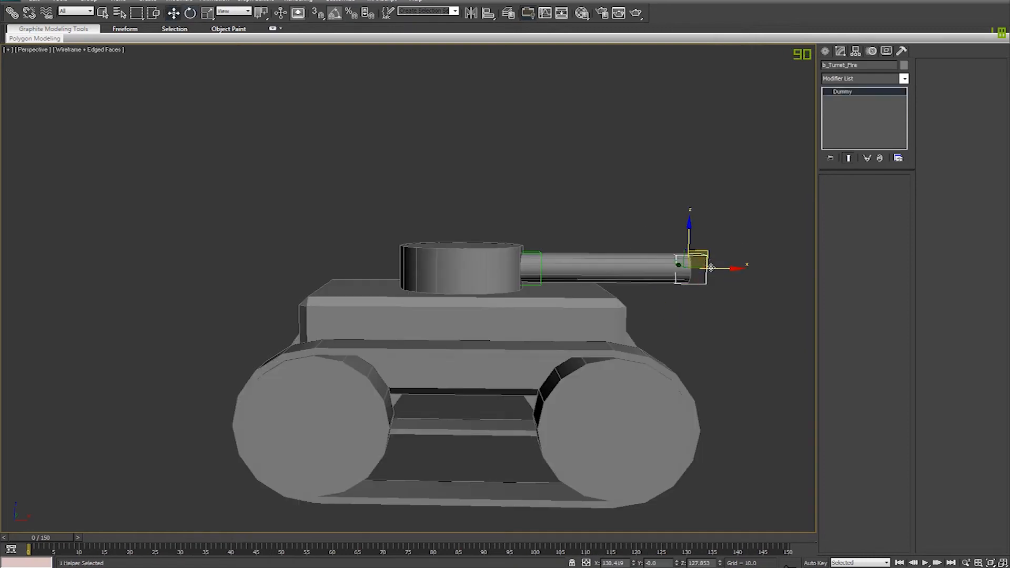
pyautogui.click(739, 273)
pyautogui.click(707, 270)
pyautogui.moveTo(731, 270); pyautogui.dragTo(753, 300)
pyautogui.hotkey('ctrl', 'z')
pyautogui.click(756, 324)
# - Reopen the Tank mesh's Skin envelopes and assign the front right wheel's vertices to b_Wheel_FR with a weight of 1
pyautogui.keyDown('alt'); pyautogui.moveTo(553, 247); pyautogui.dragTo(505, 284, button='middle'); pyautogui.keyUp('alt')
pyautogui.press('F3')
pyautogui.press('d')
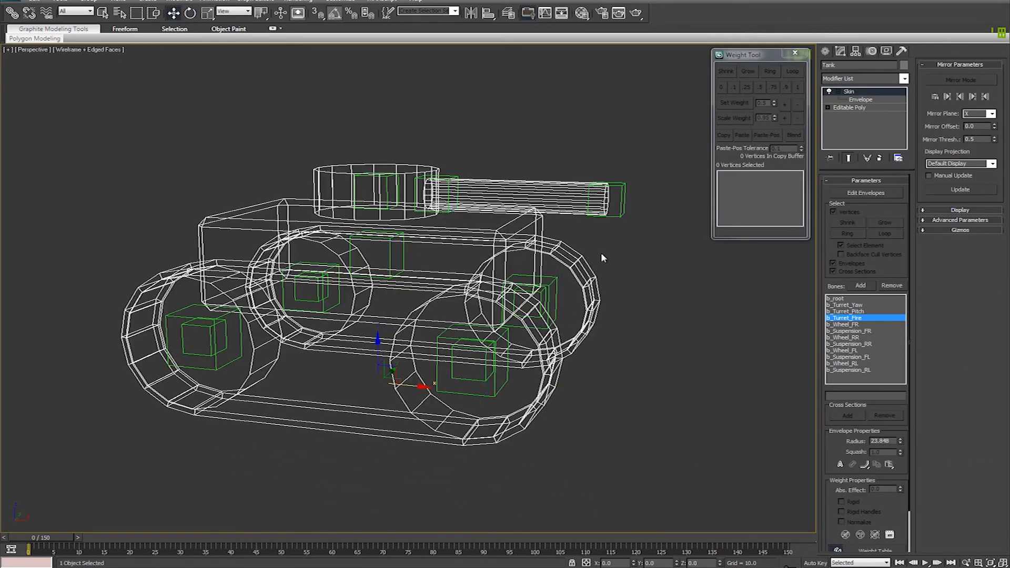
pyautogui.press('F3')
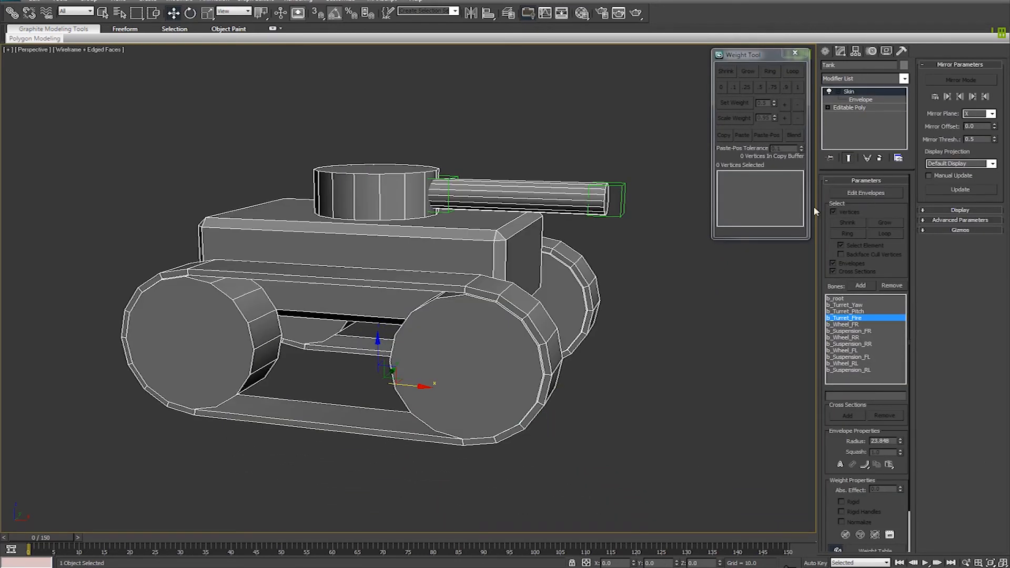
pyautogui.press('F3')
pyautogui.click(390, 360)
pyautogui.keyDown('alt'); pyautogui.moveTo(471, 359); pyautogui.dragTo(495, 412, button='middle'); pyautogui.keyUp('alt')
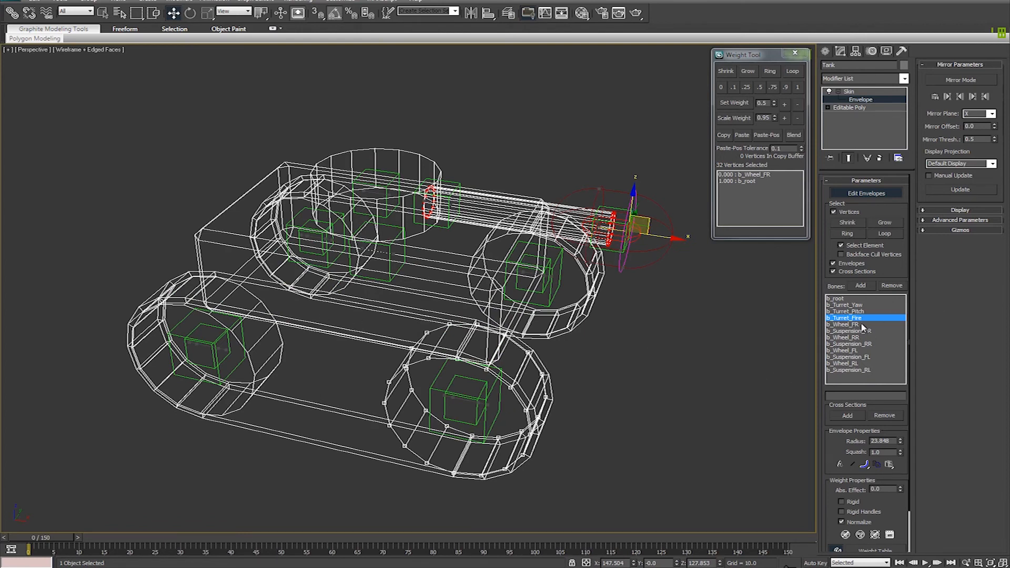
pyautogui.click(835, 324)
pyautogui.keyDown('alt'); pyautogui.moveTo(587, 413); pyautogui.dragTo(705, 257, button='middle'); pyautogui.keyUp('alt')
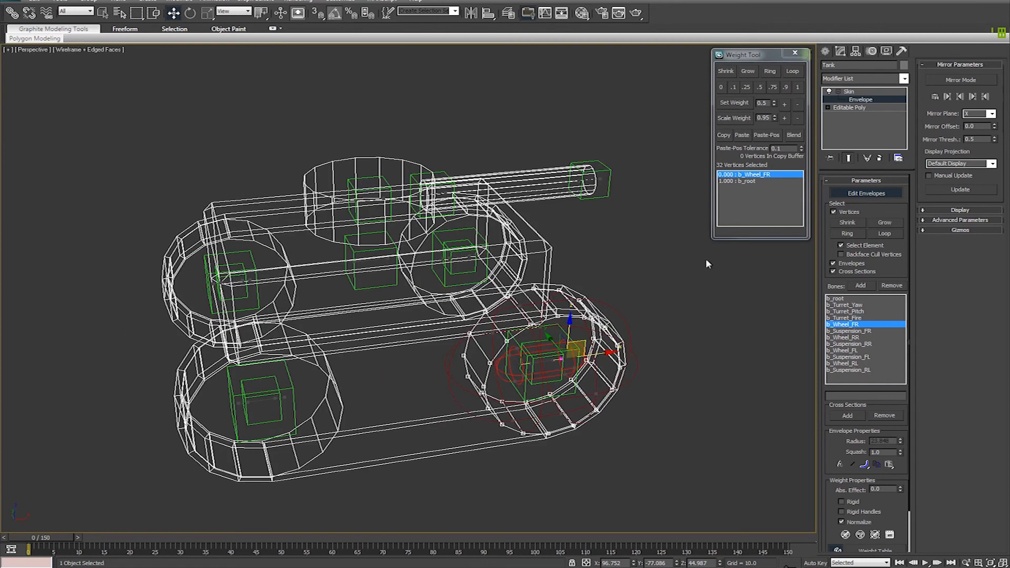
pyautogui.click(797, 89)
pyautogui.press('F3')
# - Assign the rear right wheel's vertices to b_Wheel_RR with a weight of 1
pyautogui.keyDown('alt'); pyautogui.moveTo(401, 415); pyautogui.dragTo(400, 389, button='middle'); pyautogui.keyUp('alt')
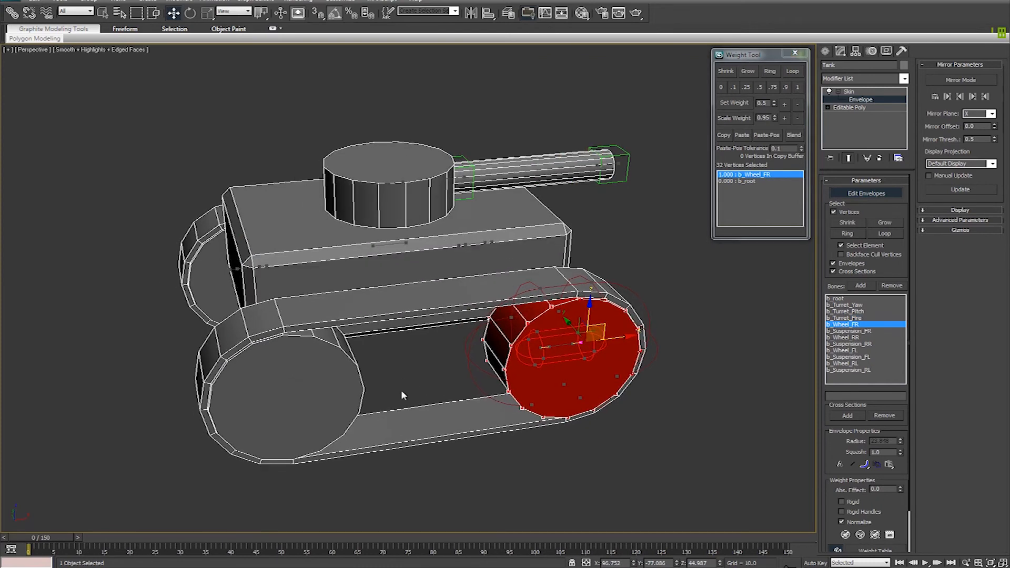
pyautogui.click(363, 388)
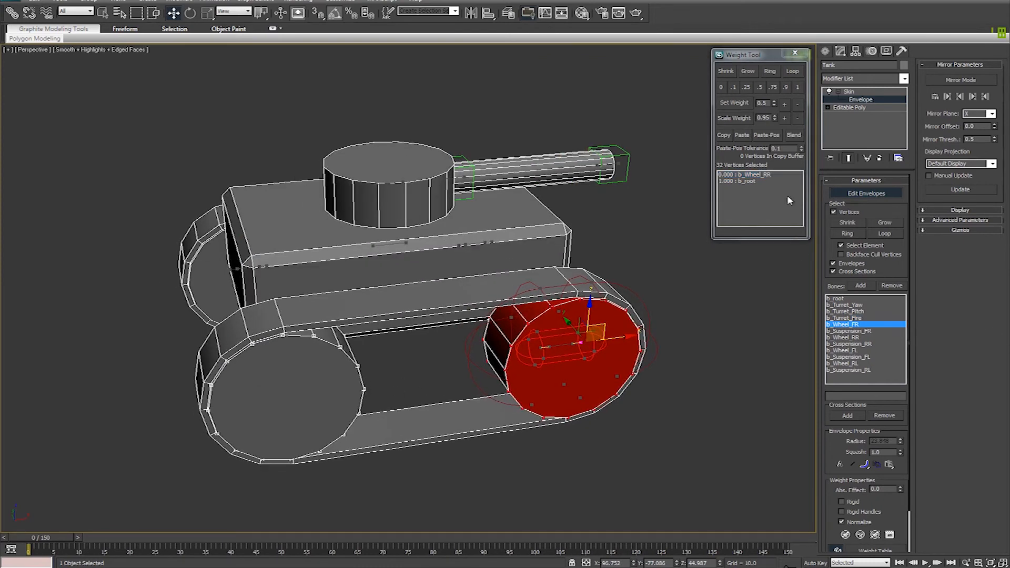
pyautogui.click(768, 175)
pyautogui.click(797, 87)
# - Assign the rear left wheel's vertices to b_Wheel_RL with a weight of 1
pyautogui.keyDown('alt'); pyautogui.moveTo(605, 399); pyautogui.dragTo(465, 385, button='middle'); pyautogui.keyUp('alt')
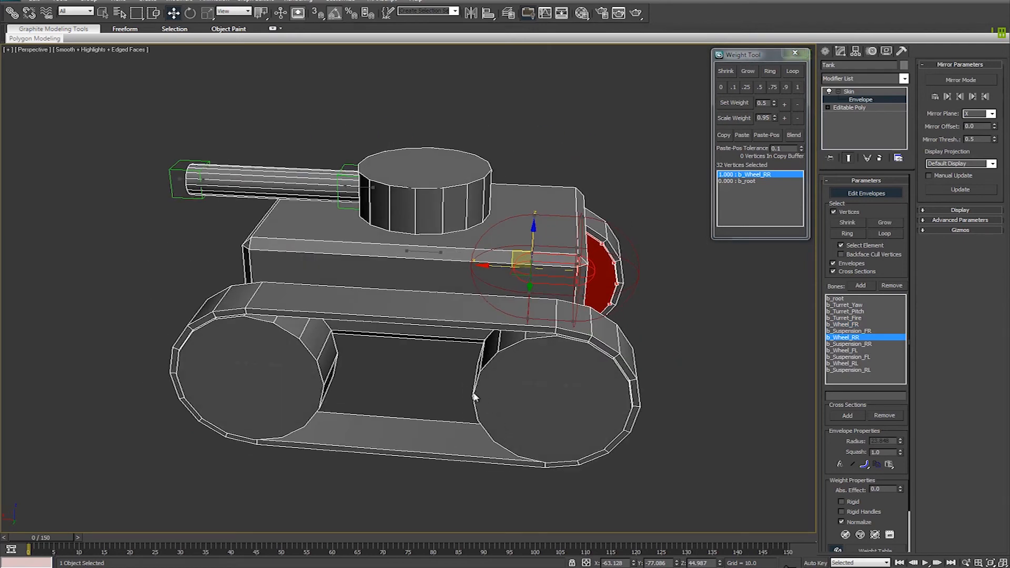
pyautogui.click(473, 395)
pyautogui.click(753, 175)
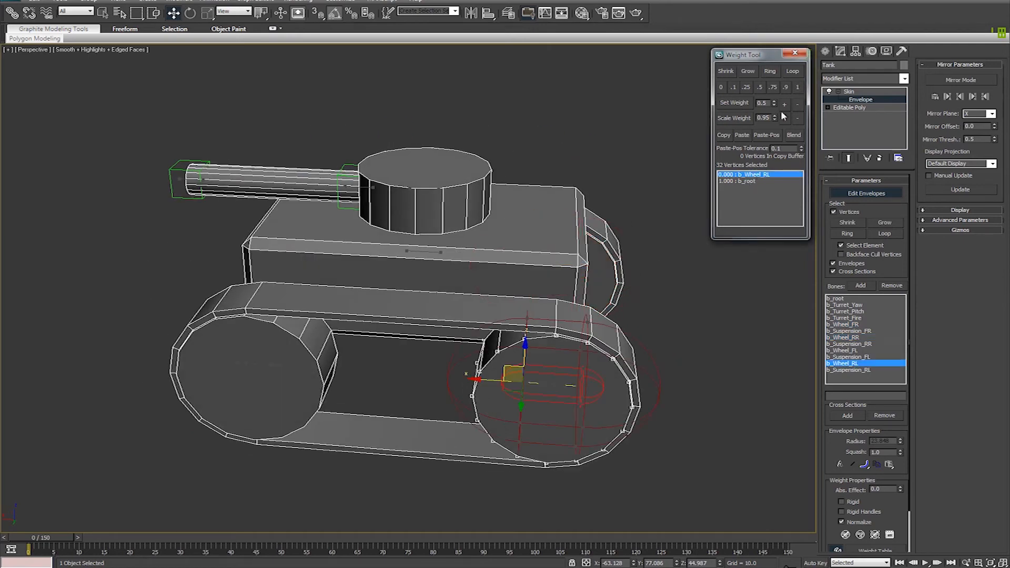
pyautogui.click(797, 87)
# - Assign the front left wheel's vertices to b_Wheel_FL with a weight of 1 and clear the vertex selection
pyautogui.keyDown('alt'); pyautogui.moveTo(473, 378); pyautogui.dragTo(424, 357, button='middle'); pyautogui.keyUp('alt')
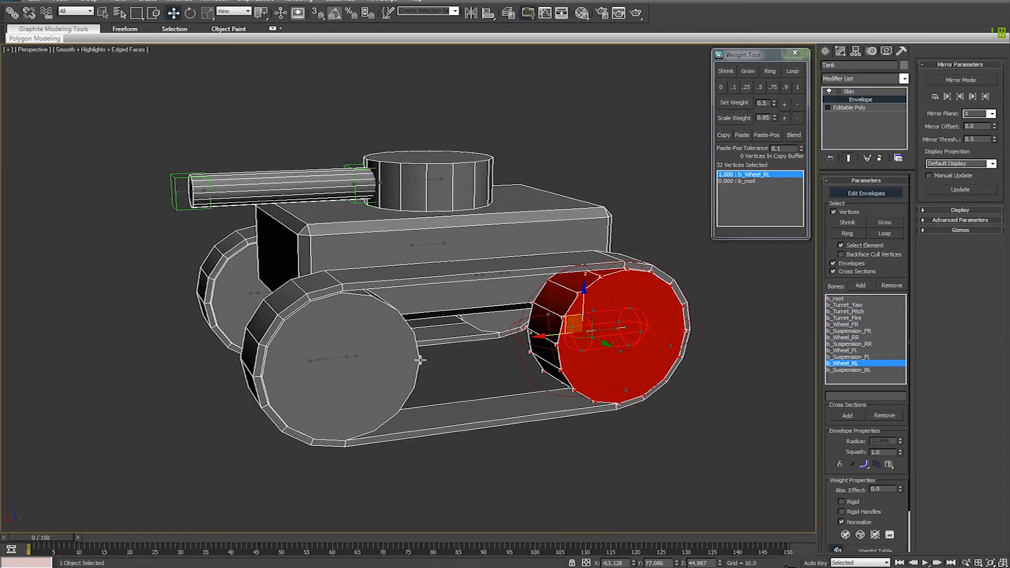
pyautogui.keyDown('alt'); pyautogui.moveTo(497, 352); pyautogui.dragTo(495, 381, button='middle'); pyautogui.keyUp('alt')
pyautogui.click(388, 367)
pyautogui.click(762, 174)
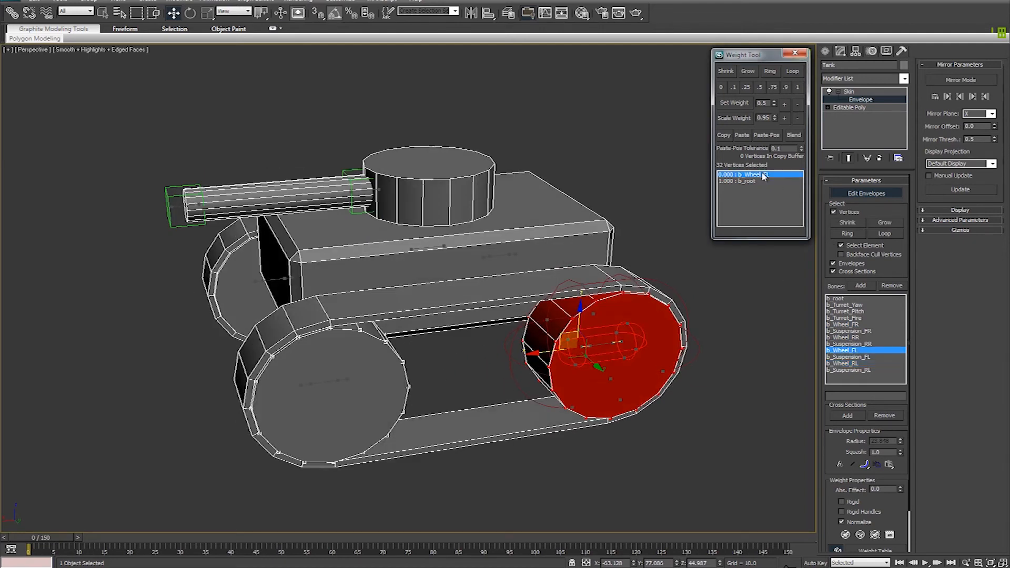
pyautogui.click(797, 87)
pyautogui.click(482, 378)
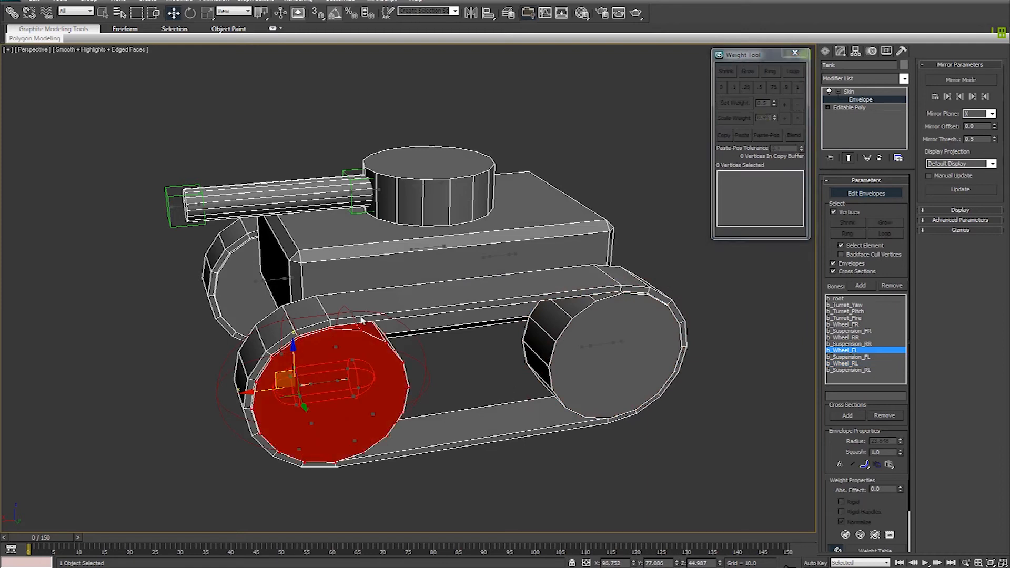
# - Select the entire left track as an element and assign it to b_Suspension_FL with a weight of 1
pyautogui.click(315, 296)
pyautogui.keyDown('alt'); pyautogui.moveTo(543, 392); pyautogui.dragTo(610, 392, button='middle'); pyautogui.keyUp('alt')
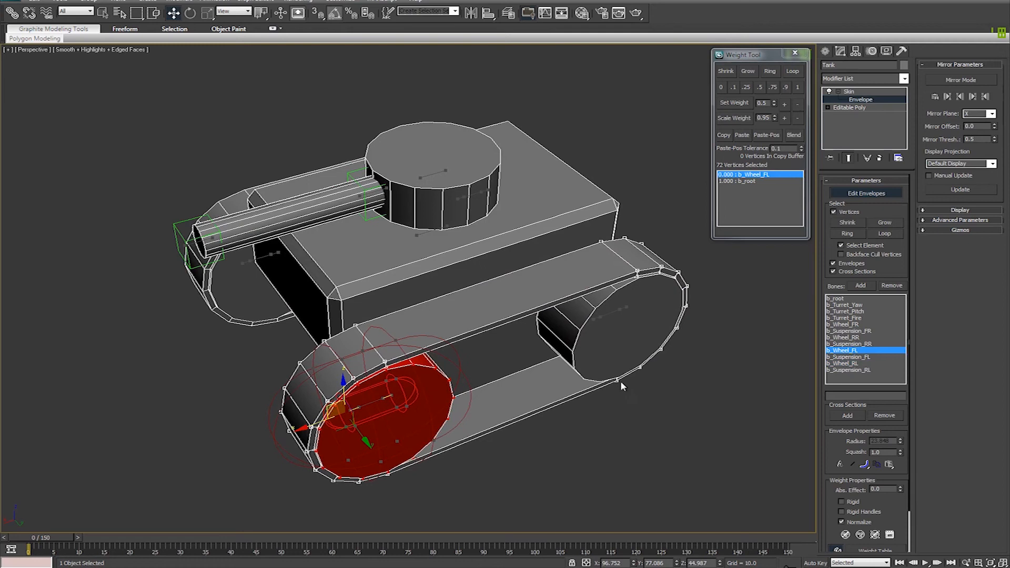
pyautogui.moveTo(582, 394); pyautogui.dragTo(610, 368, button='middle')
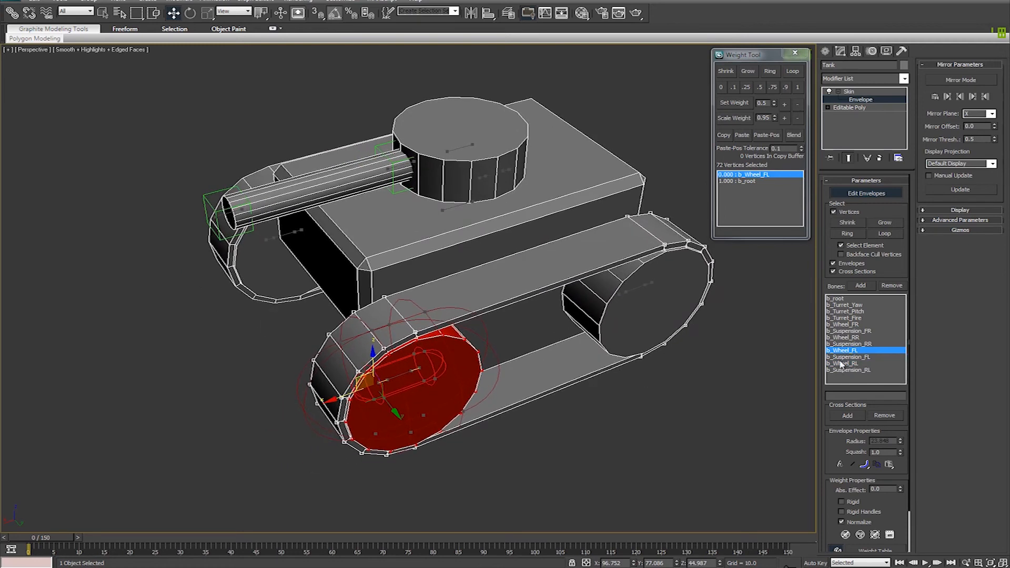
pyautogui.click(854, 358)
pyautogui.keyDown('alt'); pyautogui.moveTo(747, 372); pyautogui.dragTo(714, 255, button='middle'); pyautogui.keyUp('alt')
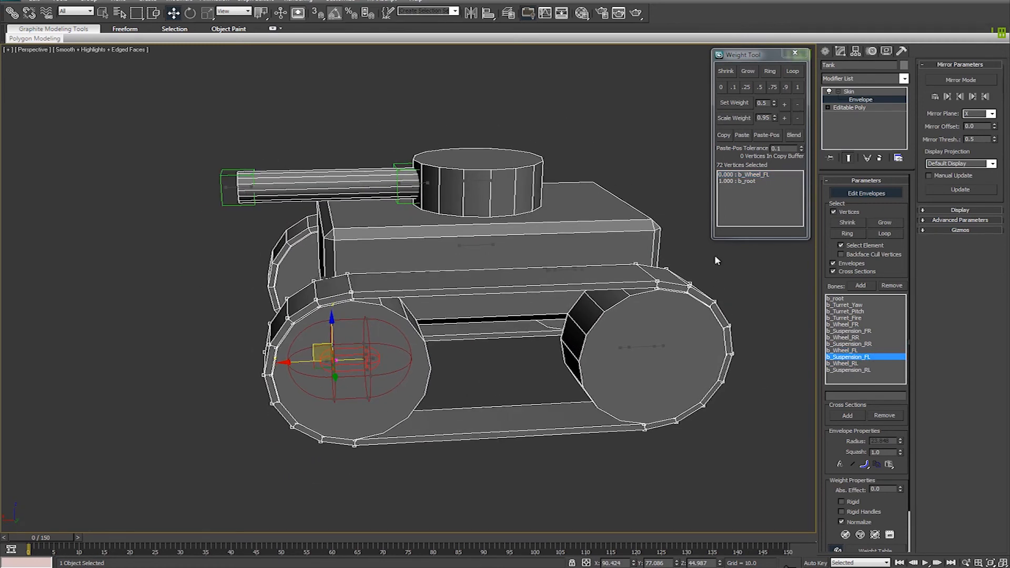
pyautogui.click(797, 87)
pyautogui.moveTo(360, 389); pyautogui.dragTo(332, 376, button='middle')
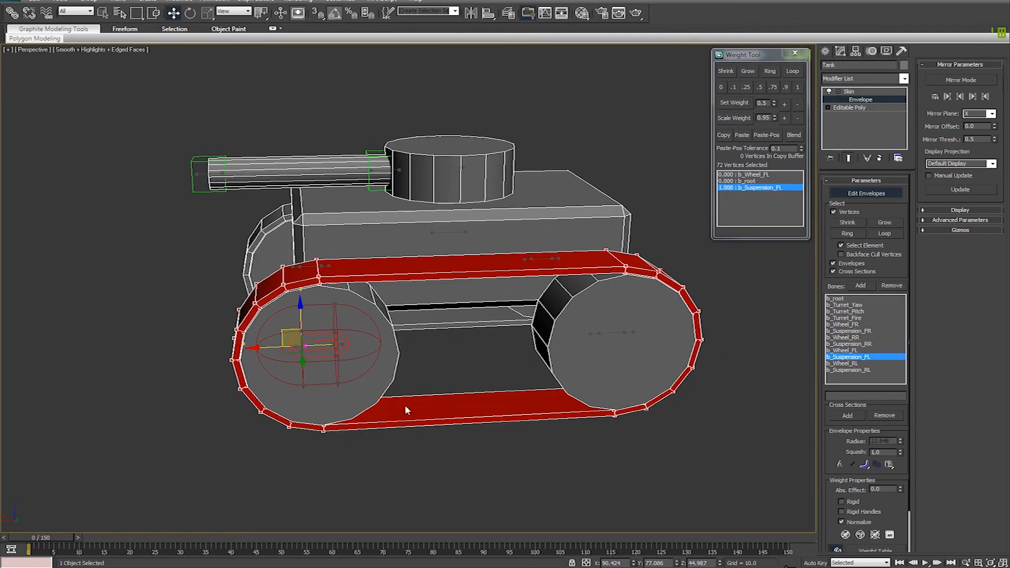
# - Turn off Select Element and assign the rear half of the left track's vertices to b_Suspension_RL with a weight of 1
pyautogui.keyDown('alt'); pyautogui.moveTo(390, 387); pyautogui.dragTo(389, 419, button='middle'); pyautogui.keyUp('alt')
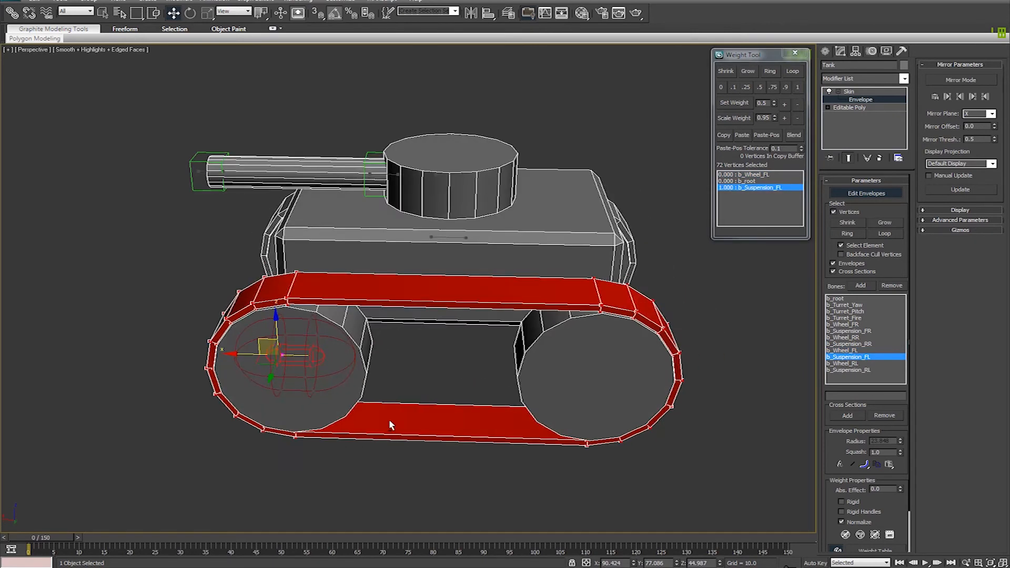
pyautogui.click(878, 247)
pyautogui.moveTo(390, 179); pyautogui.dragTo(132, 494)
pyautogui.keyDown('alt'); pyautogui.moveTo(480, 449); pyautogui.dragTo(760, 379, button='middle'); pyautogui.keyUp('alt')
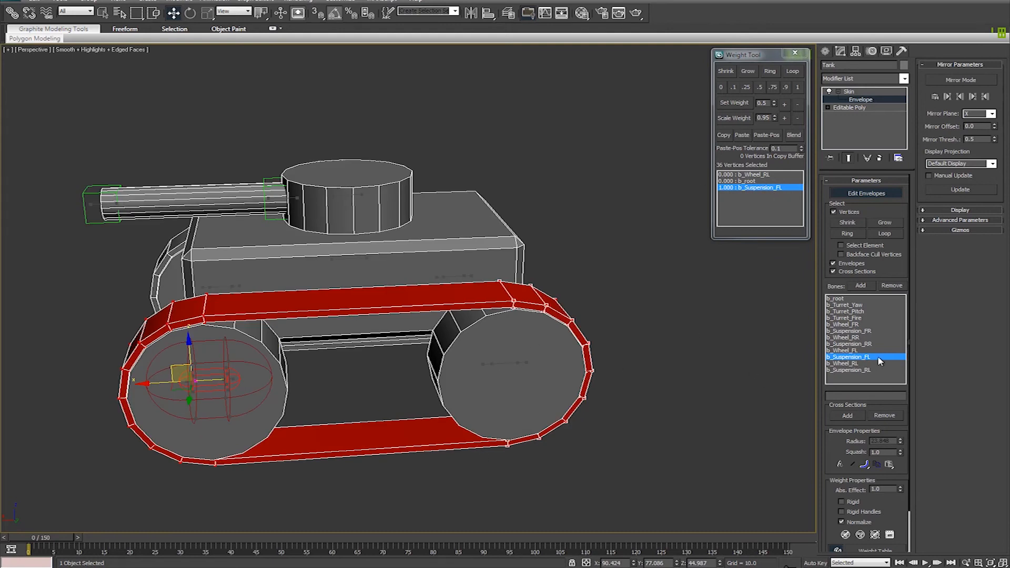
pyautogui.click(849, 370)
pyautogui.keyDown('alt'); pyautogui.moveTo(677, 407); pyautogui.dragTo(917, 380, button='middle'); pyautogui.keyUp('alt')
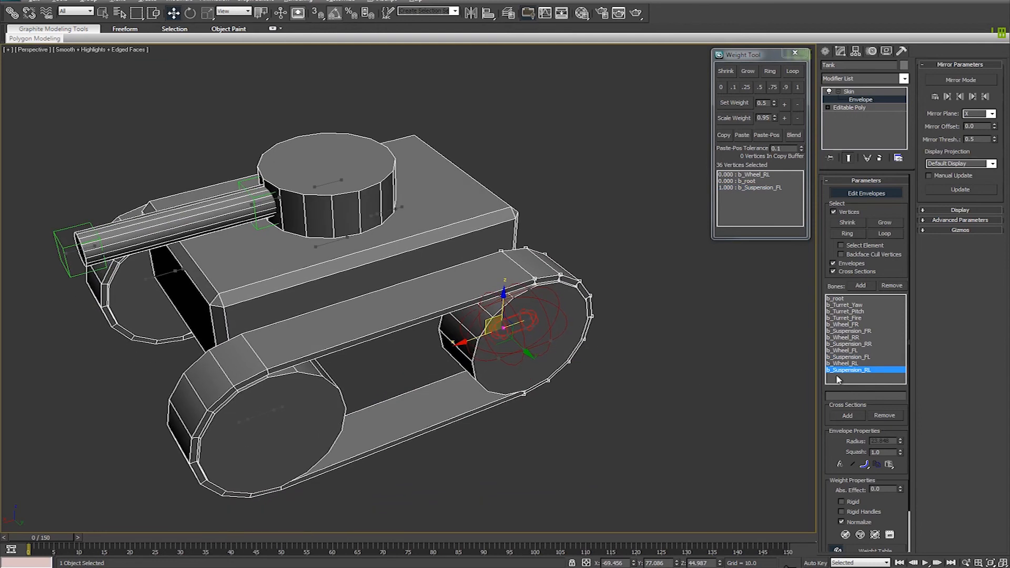
pyautogui.keyDown('alt'); pyautogui.moveTo(555, 392); pyautogui.dragTo(684, 409, button='middle'); pyautogui.keyUp('alt')
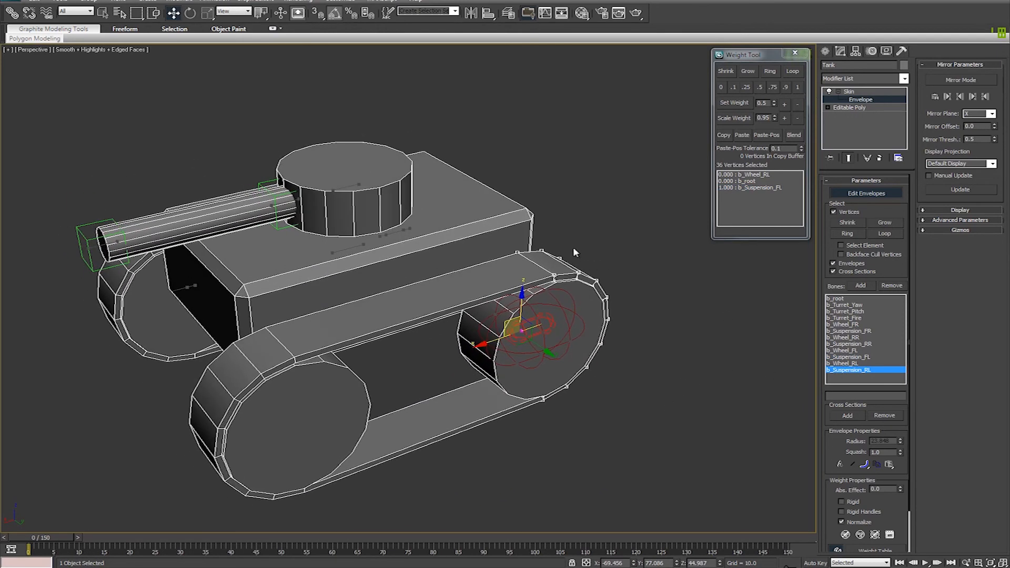
pyautogui.keyDown('alt'); pyautogui.moveTo(573, 270); pyautogui.dragTo(531, 266, button='middle'); pyautogui.keyUp('alt')
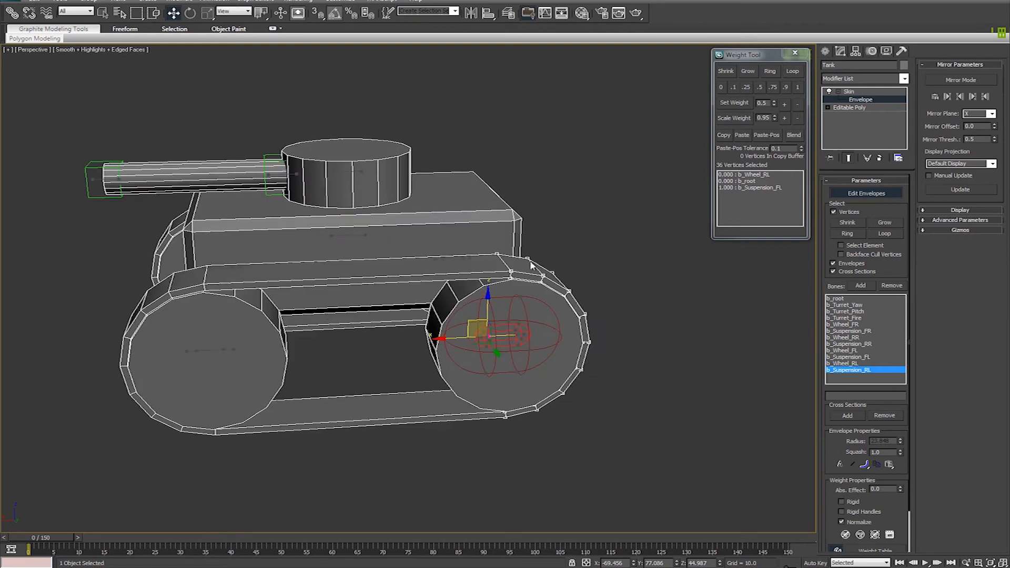
pyautogui.click(797, 86)
pyautogui.moveTo(559, 400); pyautogui.dragTo(622, 395, button='middle')
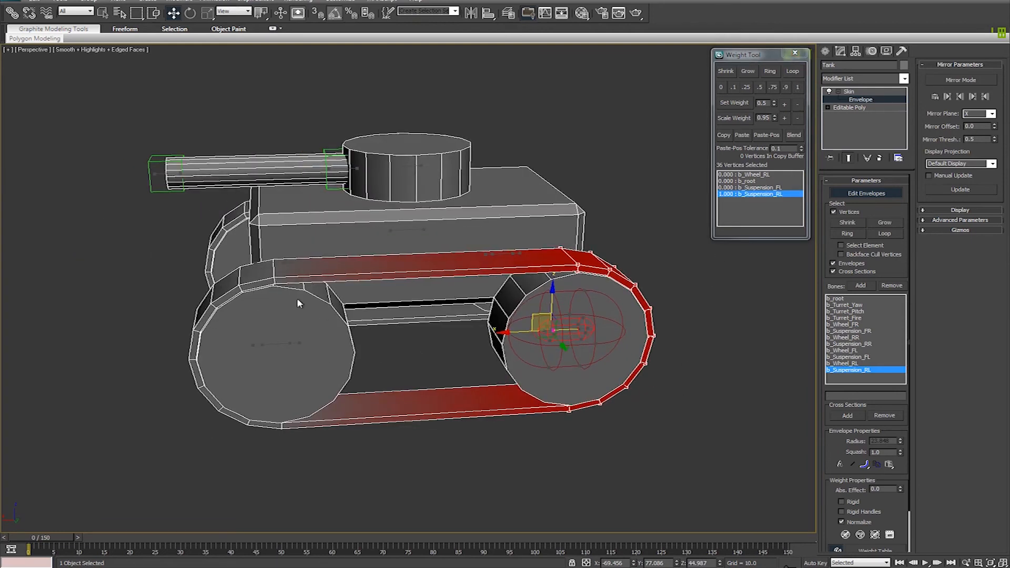
# - Turn Select Element back on and assign the entire right track to b_Suspension_FR with a weight of 1
pyautogui.keyDown('alt'); pyautogui.moveTo(692, 320); pyautogui.dragTo(526, 361, button='middle'); pyautogui.keyUp('alt')
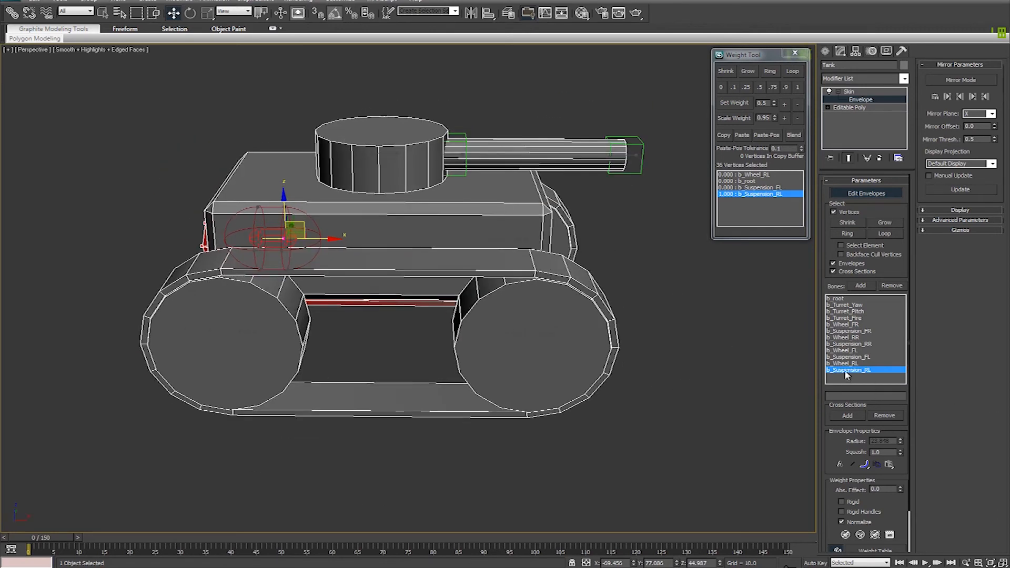
pyautogui.click(619, 249)
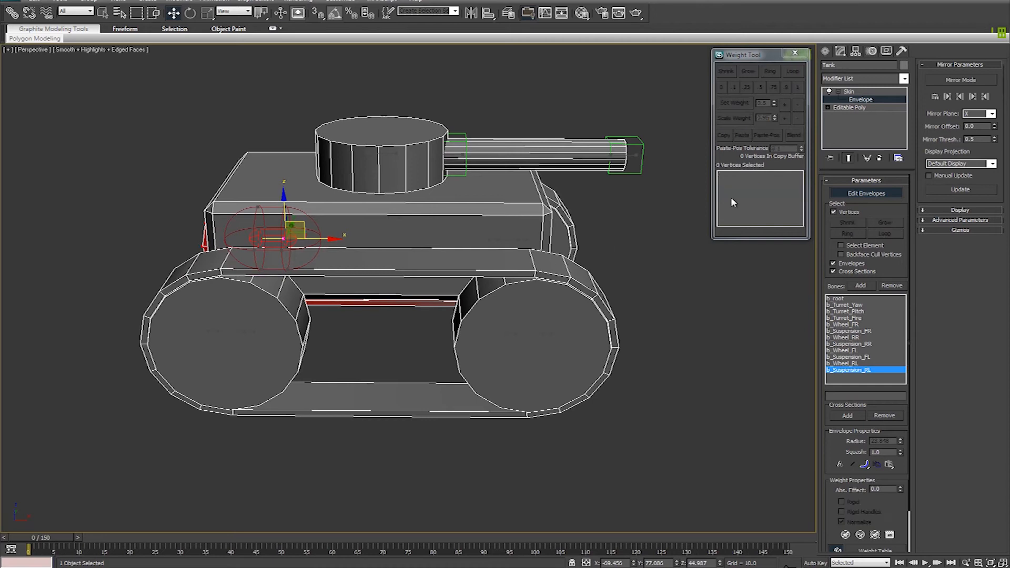
pyautogui.click(862, 247)
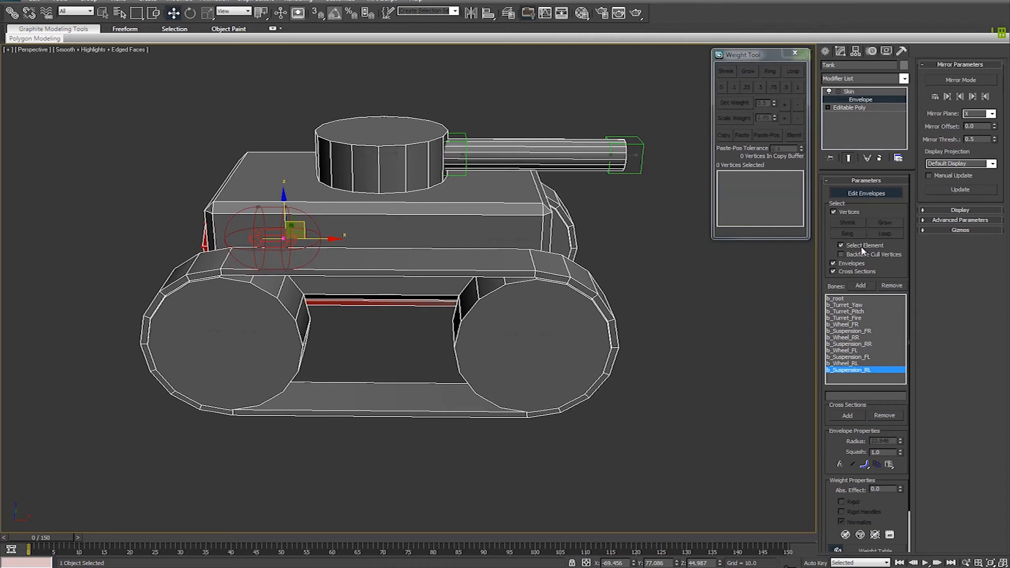
pyautogui.click(562, 254)
pyautogui.click(591, 277)
pyautogui.click(588, 271)
pyautogui.keyDown('alt'); pyautogui.moveTo(587, 271); pyautogui.dragTo(663, 292, button='middle'); pyautogui.keyUp('alt')
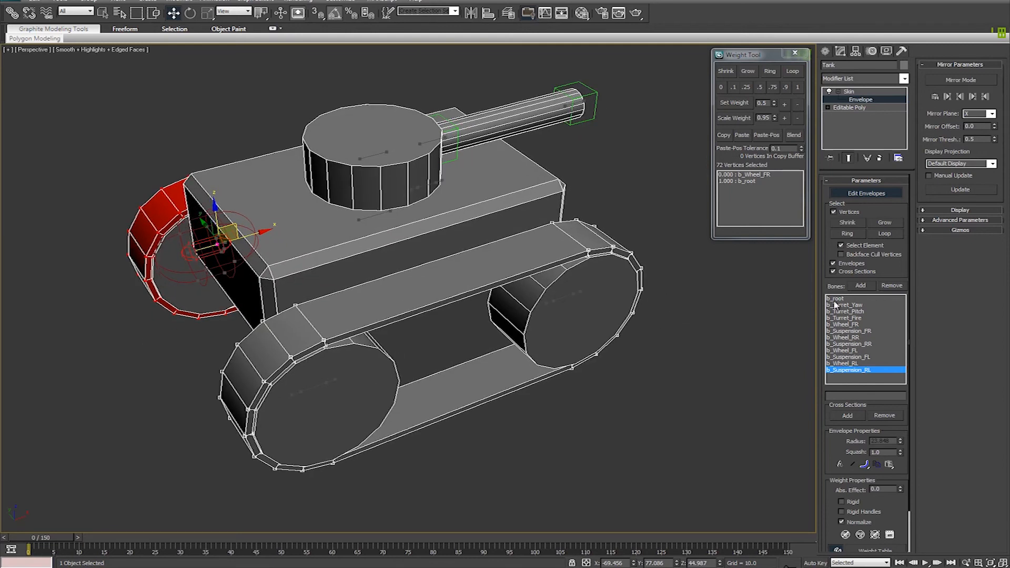
pyautogui.moveTo(624, 374); pyautogui.dragTo(617, 386, button='middle')
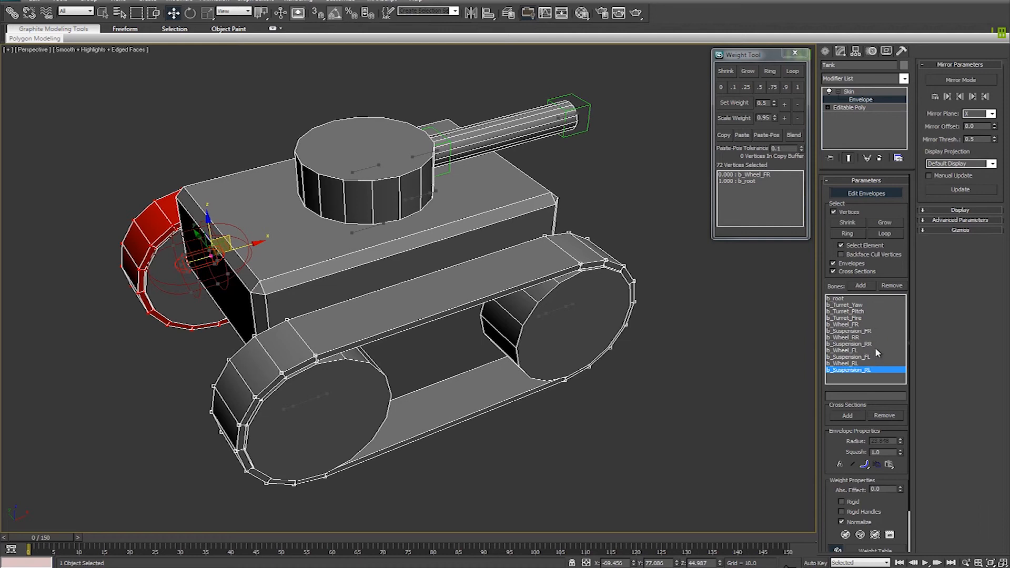
pyautogui.click(847, 331)
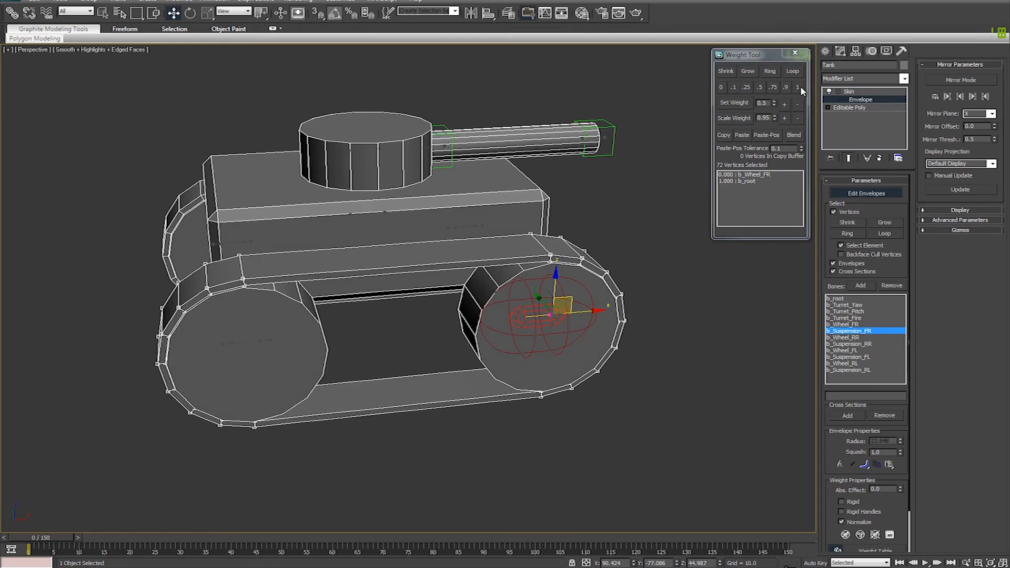
pyautogui.click(798, 89)
# - Turn off Select Element and assign the rear half of the right track's vertices to b_Suspension_RR with a weight of 1
pyautogui.keyDown('alt'); pyautogui.moveTo(604, 235); pyautogui.dragTo(897, 209, button='middle'); pyautogui.keyUp('alt')
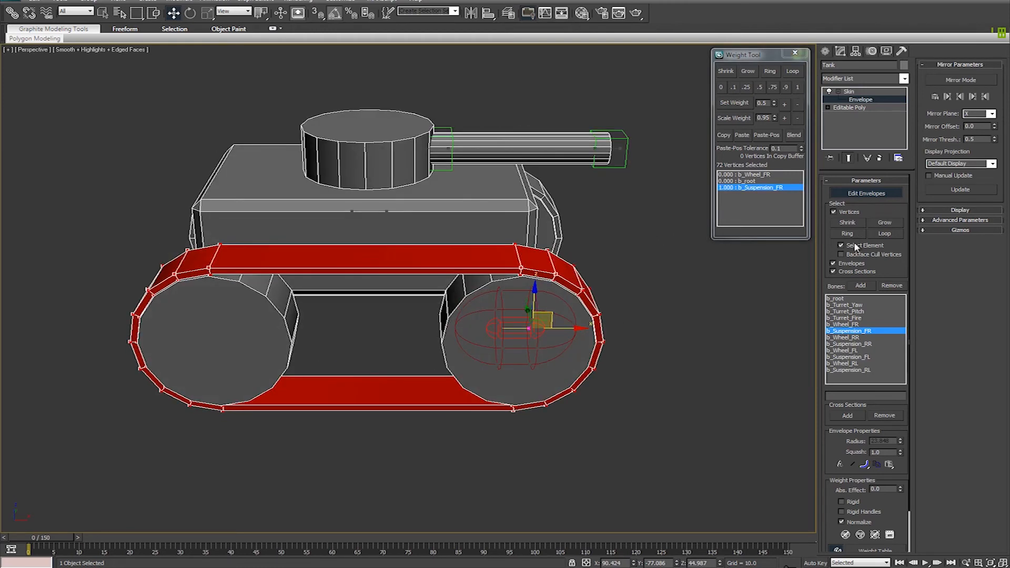
pyautogui.moveTo(644, 218); pyautogui.dragTo(456, 432)
pyautogui.keyDown('alt'); pyautogui.moveTo(456, 432); pyautogui.dragTo(513, 366, button='middle'); pyautogui.keyUp('alt')
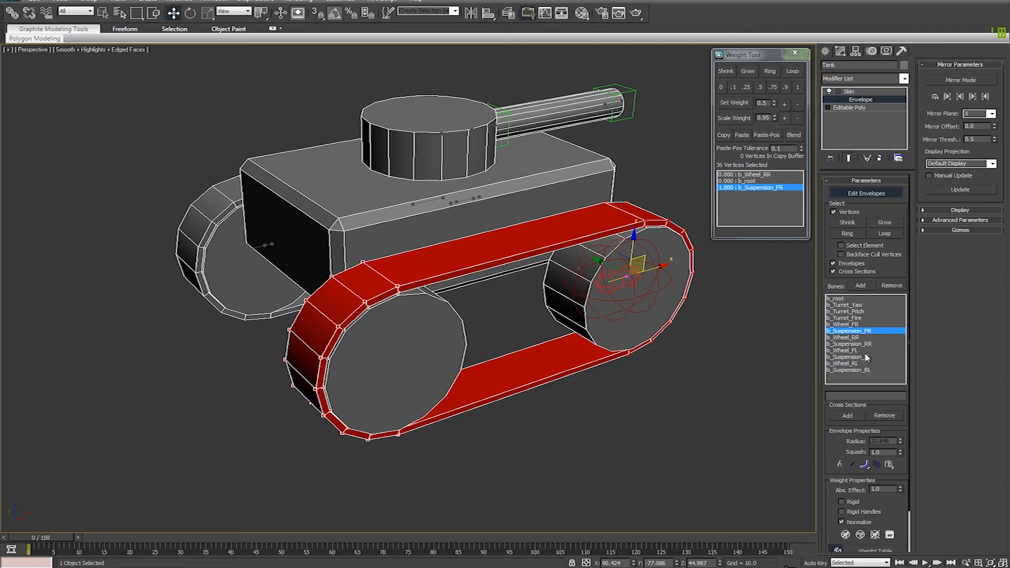
pyautogui.click(849, 344)
pyautogui.keyDown('alt'); pyautogui.moveTo(563, 364); pyautogui.dragTo(665, 347, button='middle'); pyautogui.keyUp('alt')
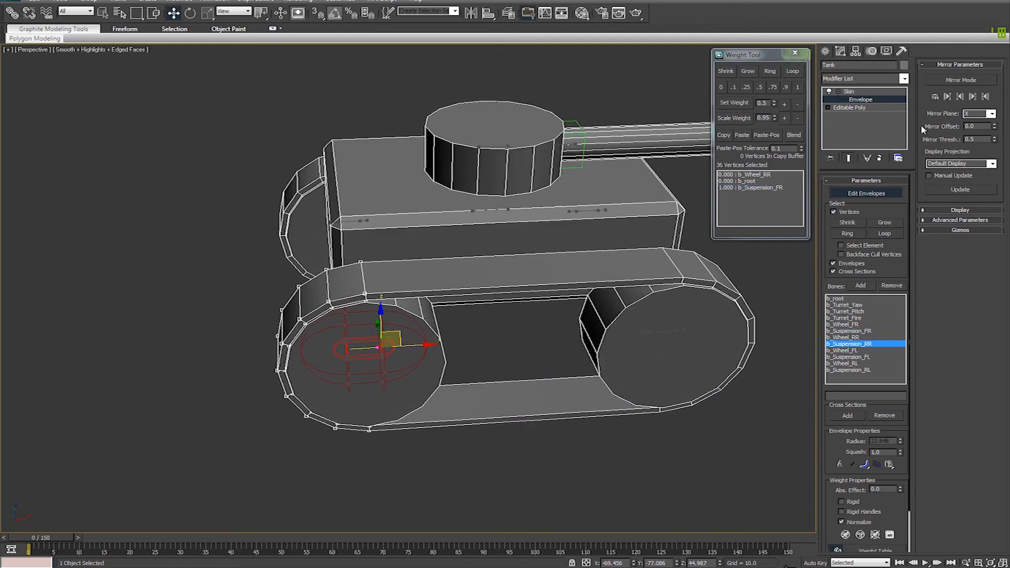
pyautogui.click(797, 87)
pyautogui.moveTo(608, 364); pyautogui.dragTo(550, 358, button='middle')
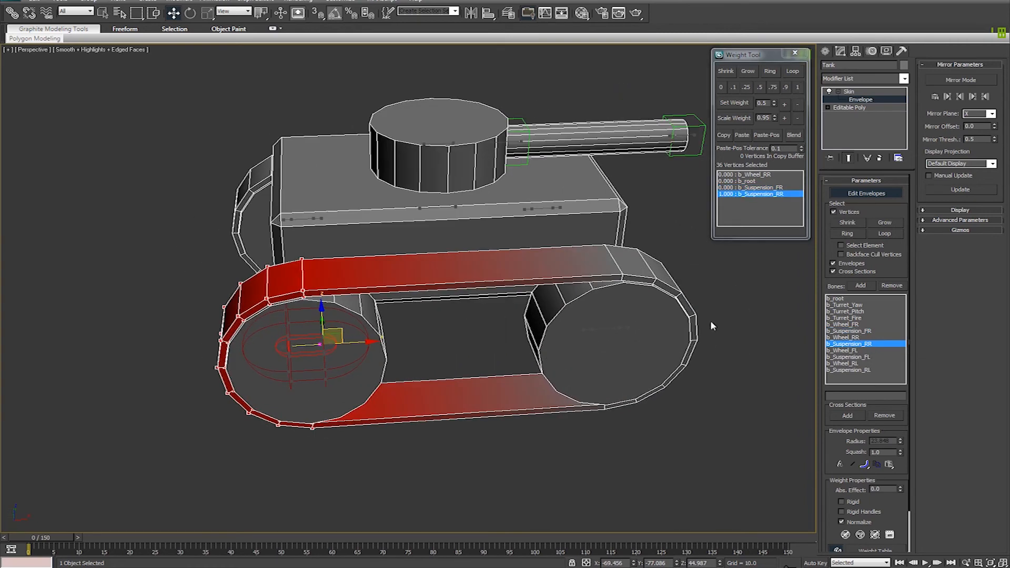
# - Leave envelope editing, try raising b_Suspension_FR along Z to test the right track, and undo the move
pyautogui.keyDown('alt'); pyautogui.moveTo(710, 326); pyautogui.dragTo(677, 367, button='middle'); pyautogui.keyUp('alt')
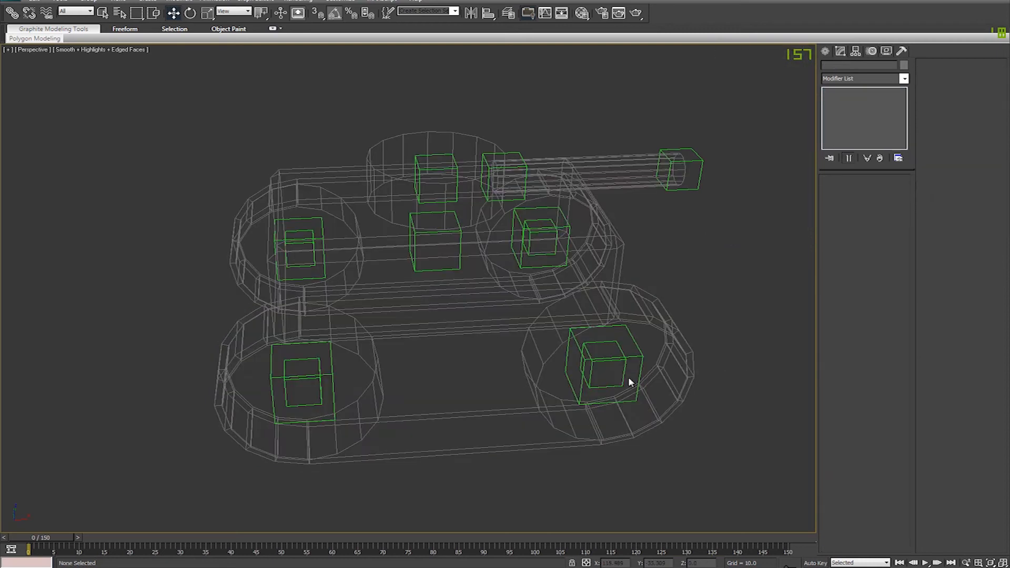
pyautogui.click(622, 383)
pyautogui.press('F3')
pyautogui.moveTo(674, 387)
pyautogui.keyDown('alt'); pyautogui.mouseDown(button='middle')
pyautogui.moveTo(654, 361)
pyautogui.moveTo(645, 417)
pyautogui.moveTo(662, 413)
pyautogui.moveTo(594, 349)
pyautogui.mouseUp(button='middle'); pyautogui.keyUp('alt')
pyautogui.keyDown('alt'); pyautogui.moveTo(659, 360); pyautogui.dragTo(674, 364, button='middle'); pyautogui.keyUp('alt')
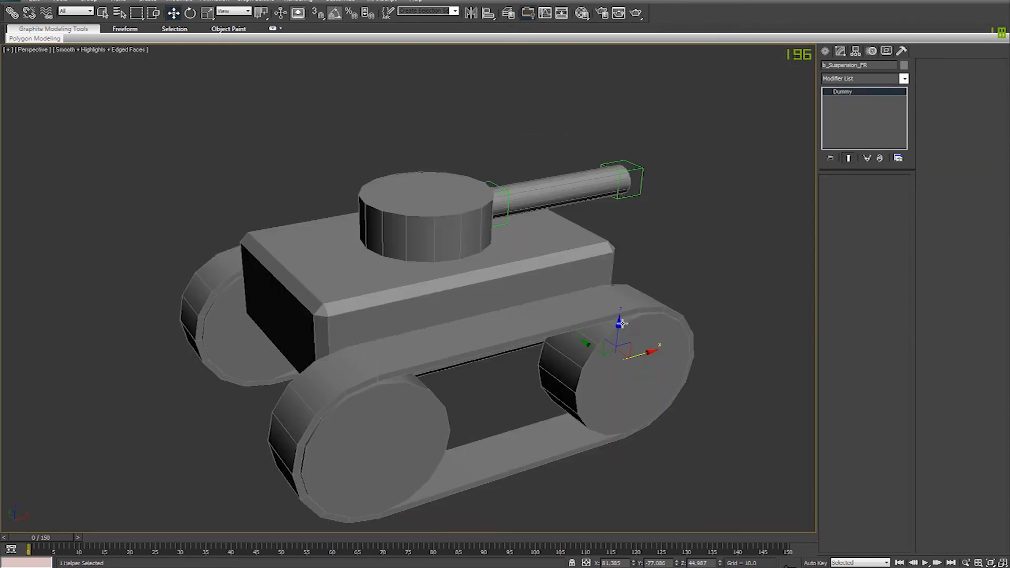
pyautogui.moveTo(619, 322); pyautogui.dragTo(692, 189)
pyautogui.hotkey('ctrl', 'z')
pyautogui.press('F3')
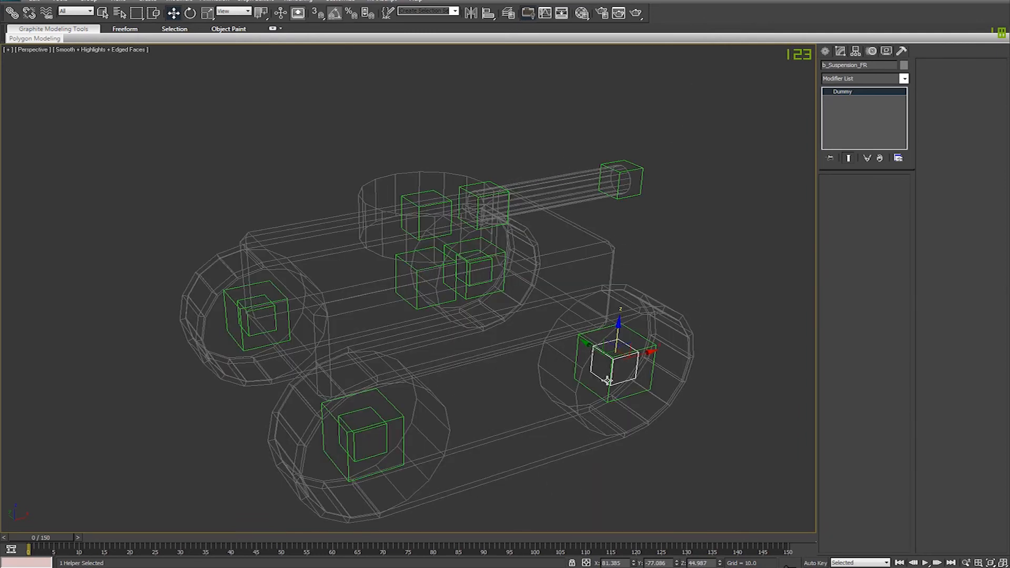
# - Try moving the front right wheel's dummy up and rotating it to test the skinning, undo both and clear the selection
pyautogui.click(608, 388)
pyautogui.press('F3')
pyautogui.moveTo(615, 341); pyautogui.dragTo(638, 152)
pyautogui.hotkey('ctrl', 'z')
pyautogui.press('e')
pyautogui.moveTo(598, 333)
pyautogui.mouseDown()
pyautogui.moveTo(564, 388)
pyautogui.moveTo(652, 241)
pyautogui.moveTo(688, 273)
pyautogui.mouseUp()
pyautogui.hotkey('ctrl', 'z')
pyautogui.click(594, 336)
pyautogui.hotkey('ctrl', 'z')
pyautogui.press('F3')
pyautogui.hotkey('ctrl', 'z')
pyautogui.click(487, 406)
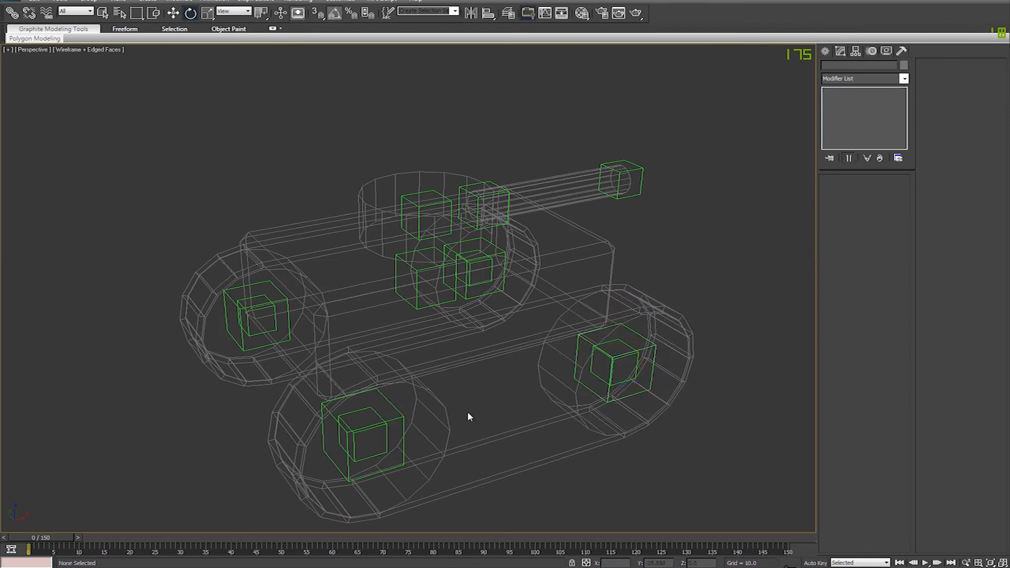
# - Try moving b_Suspension_RR, the rear right wheel's dummy and the rear left wheel's dummy to test the skinning, undoing each move
pyautogui.click(375, 457)
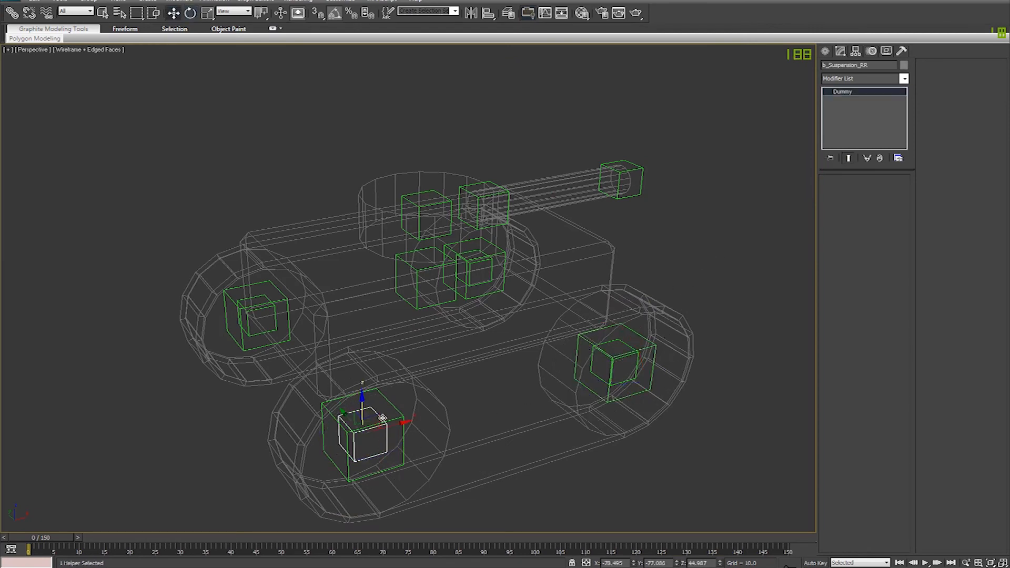
pyautogui.moveTo(372, 424); pyautogui.dragTo(485, 422)
pyautogui.hotkey('ctrl', 'z')
pyautogui.click(395, 409)
pyautogui.moveTo(373, 418); pyautogui.dragTo(366, 368)
pyautogui.hotkey('ctrl', 'z')
pyautogui.click(237, 347)
pyautogui.moveTo(267, 297); pyautogui.dragTo(310, 308)
pyautogui.hotkey('ctrl', 'z')
# - Try moving further wheel and suspension dummies from another side of the tank, undo each change and clear the selection
pyautogui.keyDown('alt'); pyautogui.moveTo(207, 387); pyautogui.dragTo(440, 378, button='middle'); pyautogui.keyUp('alt')
pyautogui.click(559, 382)
pyautogui.click(545, 372)
pyautogui.moveTo(547, 337); pyautogui.dragTo(569, 354)
pyautogui.hotkey('ctrl', 'z')
pyautogui.click(266, 384)
pyautogui.moveTo(255, 356)
pyautogui.mouseDown()
pyautogui.moveTo(299, 341)
pyautogui.moveTo(261, 377)
pyautogui.moveTo(205, 371)
pyautogui.mouseUp()
pyautogui.hotkey('ctrl', 'z')
pyautogui.click(302, 375)
pyautogui.hotkey('ctrl', 'z')
pyautogui.click(574, 446)
# - Switch the viewport to shaded display with edged faces and select the tank mesh together with all its dummies
pyautogui.press('F3')
pyautogui.keyDown('alt'); pyautogui.moveTo(468, 336); pyautogui.dragTo(652, 334, button='middle'); pyautogui.keyUp('alt')
pyautogui.press('F3')
pyautogui.scroll(-3, 656, 363)
pyautogui.moveTo(723, 339)
pyautogui.mouseDown(button='middle')
pyautogui.moveTo(655, 363)
pyautogui.moveTo(471, 322)
pyautogui.moveTo(434, 324)
pyautogui.mouseUp(button='middle')
pyautogui.press('F3')
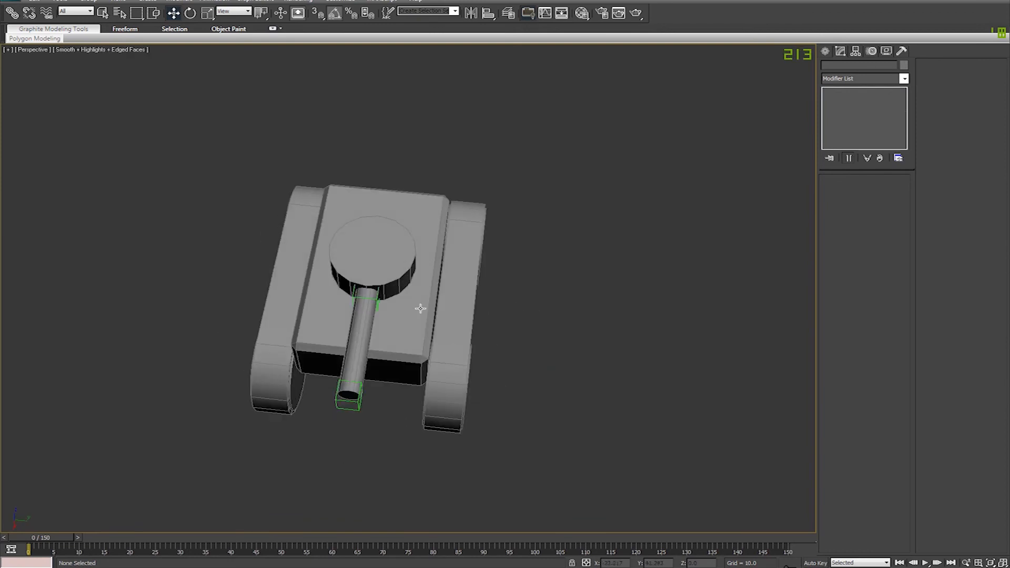
pyautogui.click(420, 309)
pyautogui.keyDown('alt'); pyautogui.moveTo(593, 395); pyautogui.dragTo(701, 332, button='middle'); pyautogui.keyUp('alt')
pyautogui.click(641, 365)
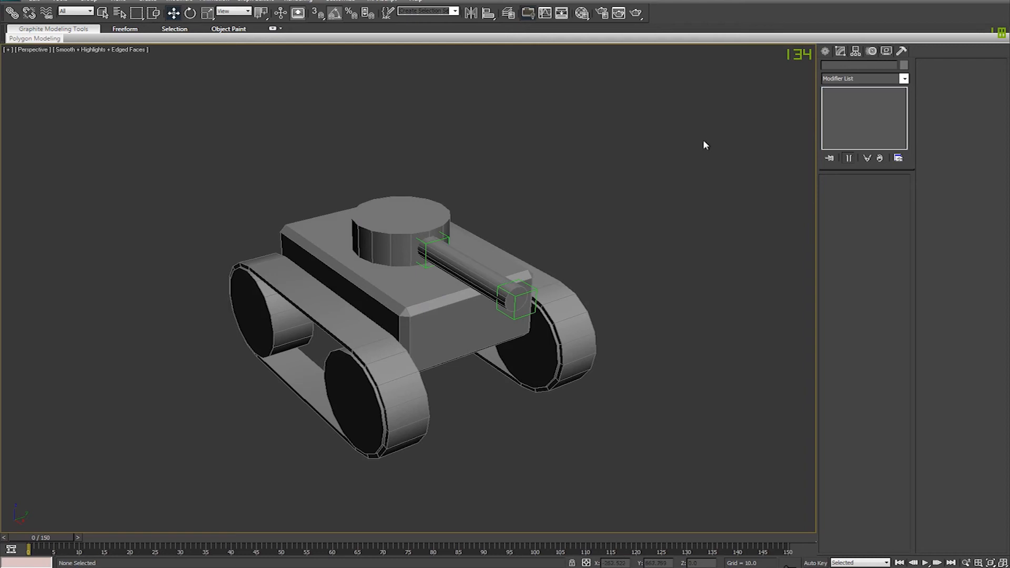
pyautogui.keyDown('alt'); pyautogui.moveTo(645, 223); pyautogui.dragTo(683, 139, button='middle'); pyautogui.keyUp('alt')
pyautogui.moveTo(684, 140); pyautogui.dragTo(164, 475)
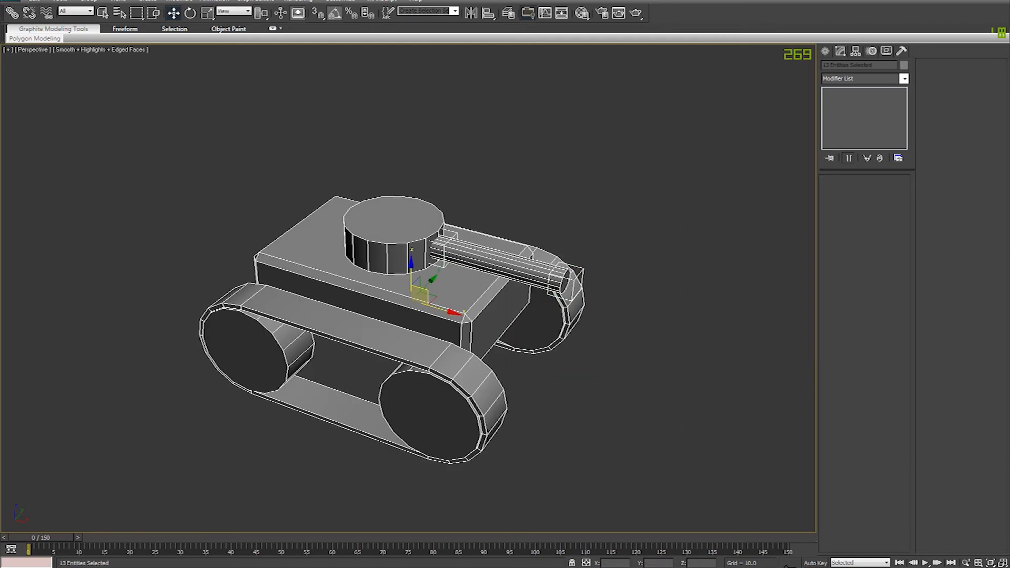
# - Start exporting the selection as an Autodesk FBX file named SK_VH_SuperTank in the VehicleTutorial folder
pyautogui.click(11, 2)
pyautogui.moveTo(37, 146)
pyautogui.click(167, 24)
pyautogui.click(117, 408)
pyautogui.click(116, 413)
pyautogui.click(121, 6)
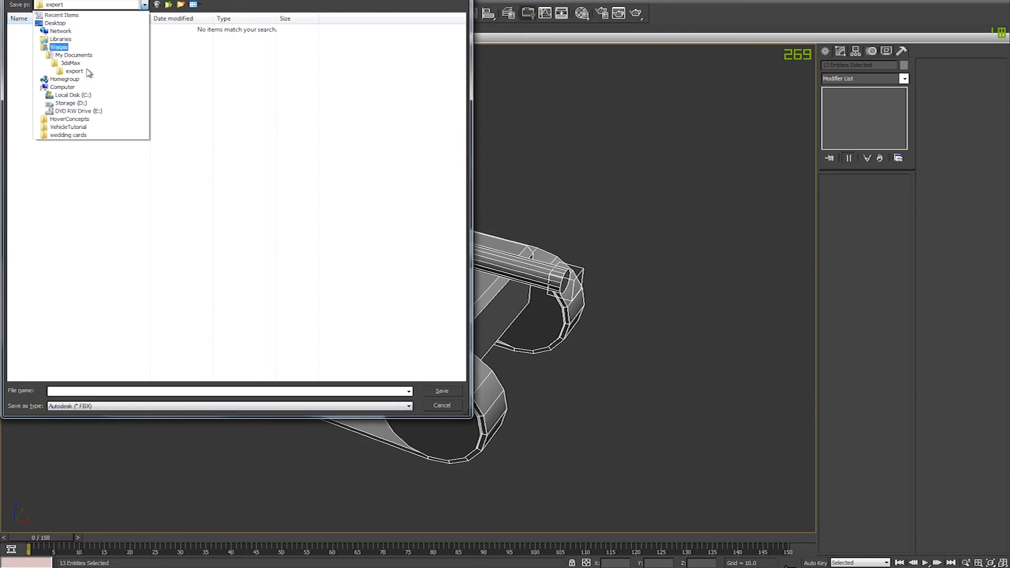
pyautogui.click(79, 128)
pyautogui.click(90, 391)
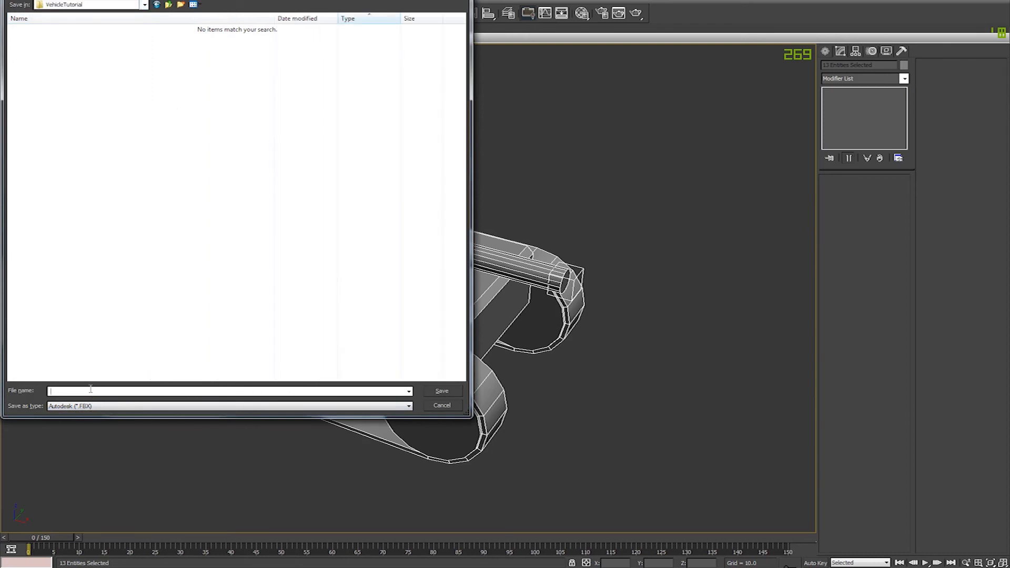
pyautogui.write('SK_VH_SuperTank')
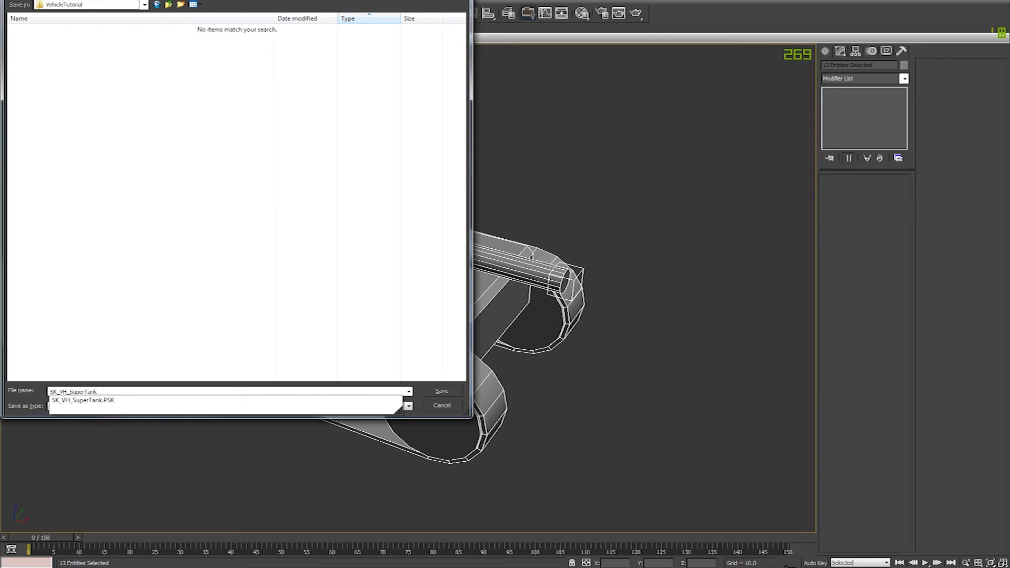
pyautogui.press('Return')
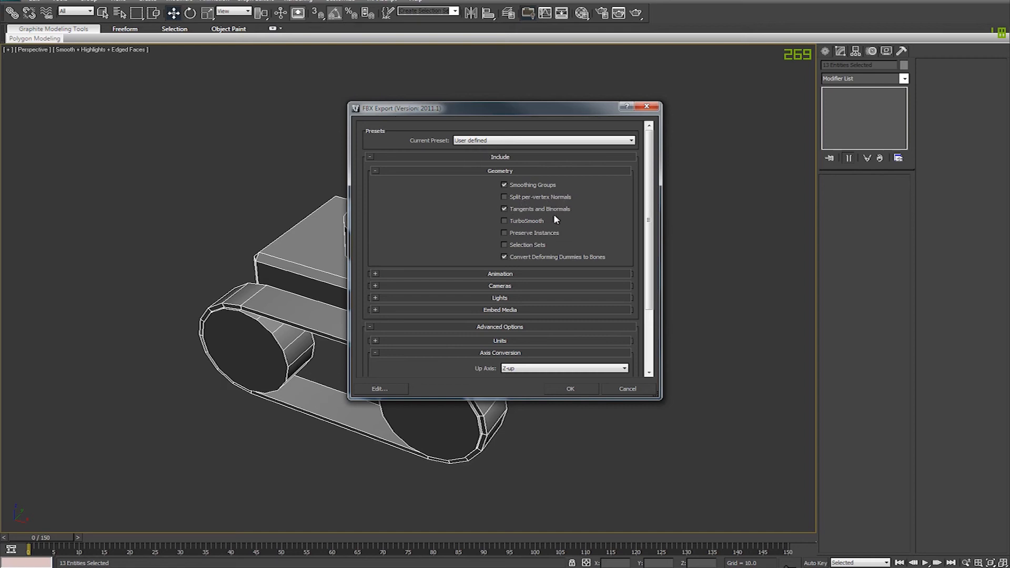
# - Review the FBX geometry, animation, camera, light, embed-media and axis conversion options, keeping Z-up as the up axis
pyautogui.scroll(-3, 556, 219)
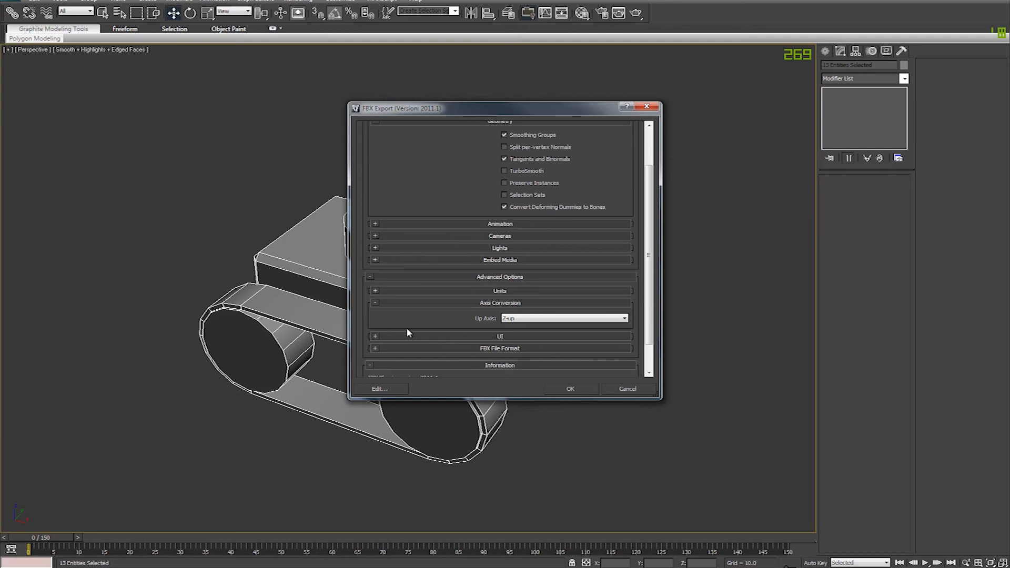
pyautogui.scroll(-2, 400, 277)
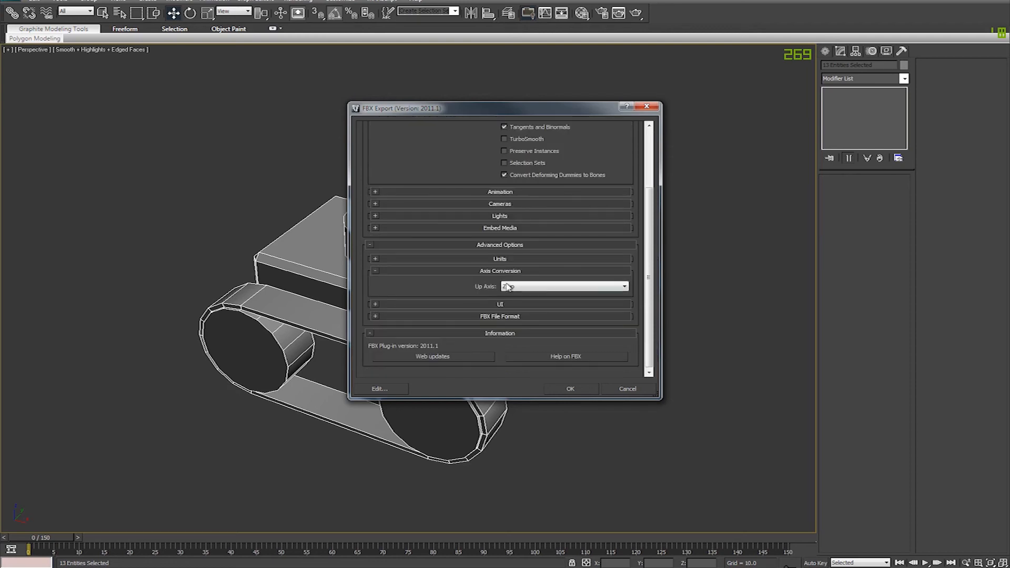
pyautogui.click(542, 287)
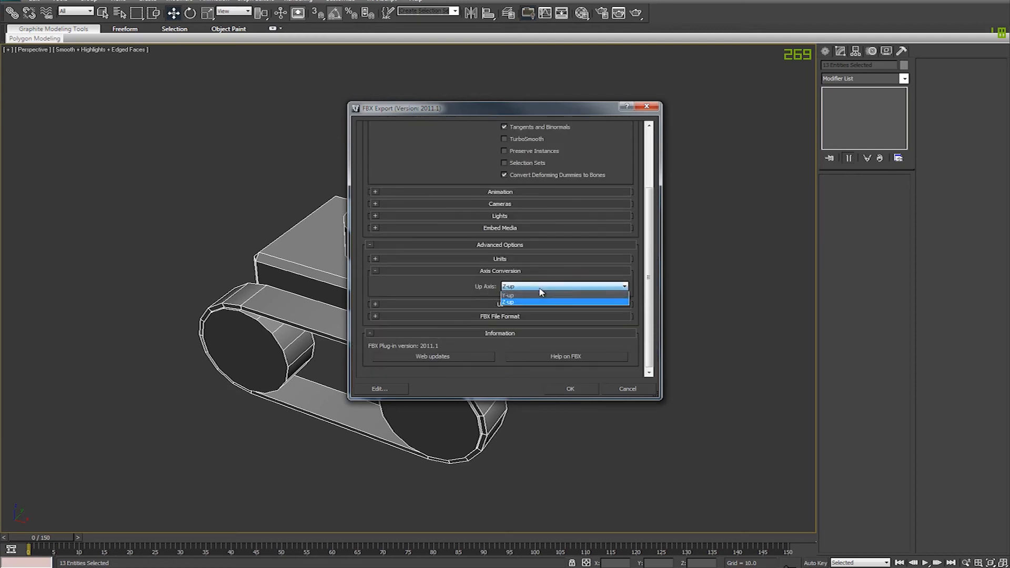
pyautogui.click(521, 290)
pyautogui.moveTo(648, 277); pyautogui.dragTo(649, 235)
pyautogui.click(376, 252)
pyautogui.click(377, 254)
pyautogui.click(375, 264)
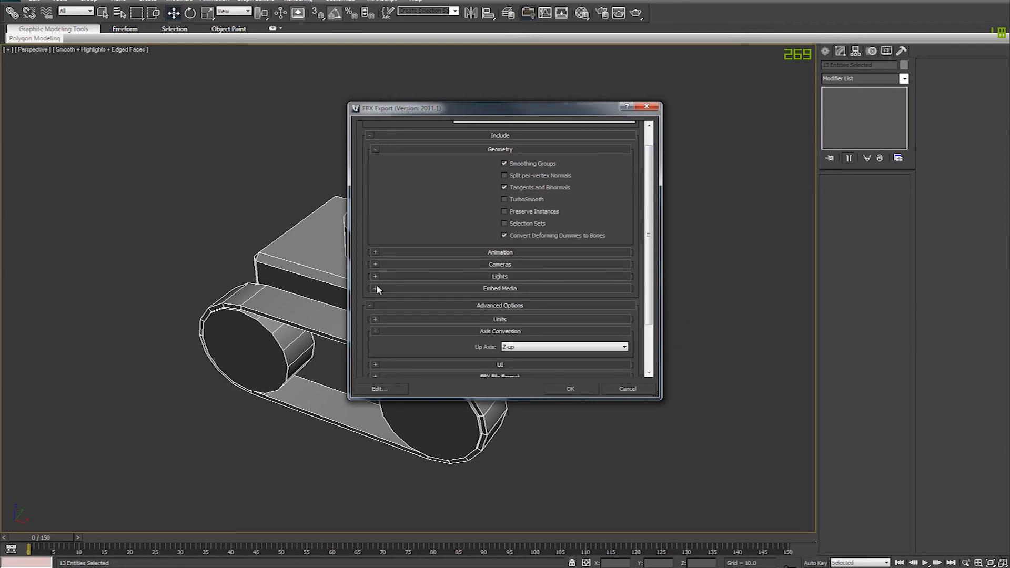
pyautogui.click(375, 277)
pyautogui.click(375, 276)
pyautogui.click(375, 289)
pyautogui.click(375, 289)
pyautogui.scroll(1, 652, 237)
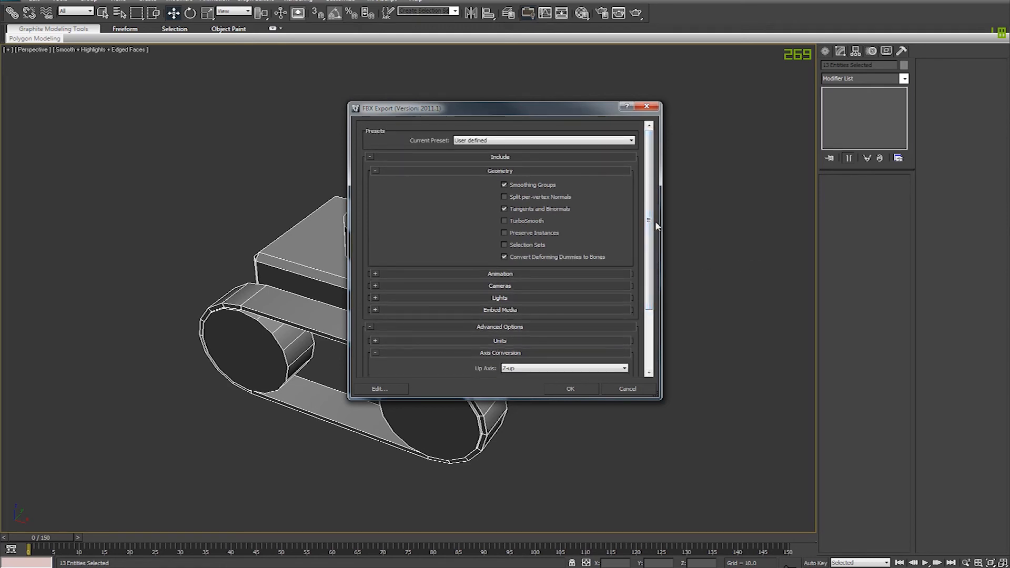
# - Run the FBX export with the current options and close the warnings and errors report
pyautogui.click(583, 389)
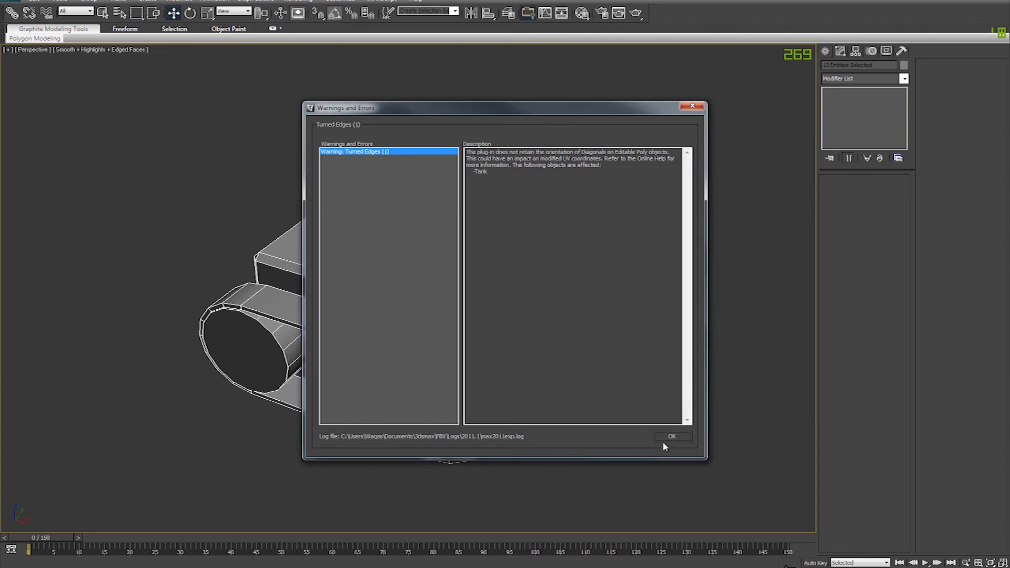
pyautogui.click(671, 436)
pyautogui.keyDown('alt'); pyautogui.moveTo(638, 315); pyautogui.dragTo(627, 307, button='middle'); pyautogui.keyUp('alt')
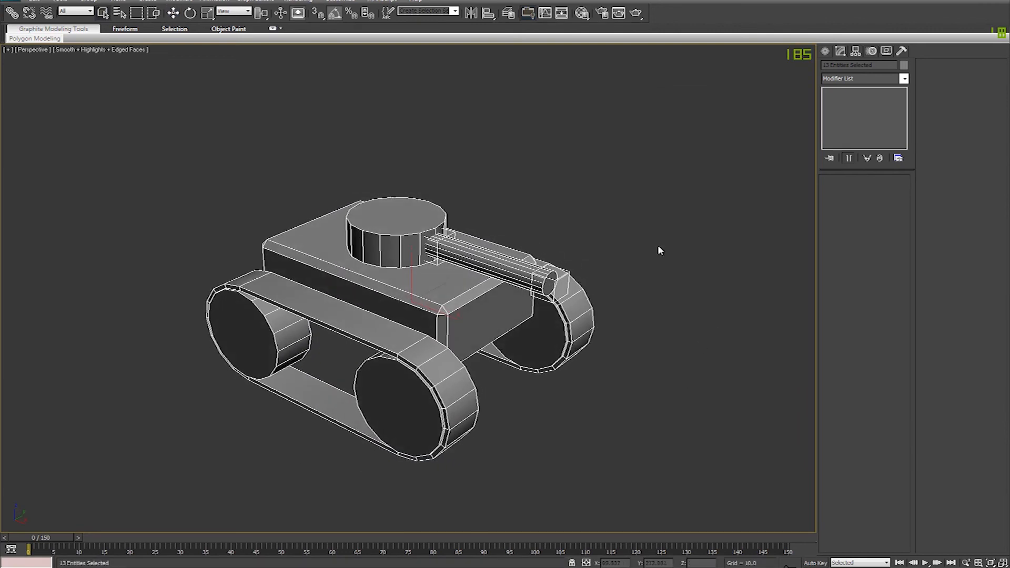
# - Try adding ActorX to the utilities button set with the total number of buttons raised to 14
pyautogui.click(902, 51)
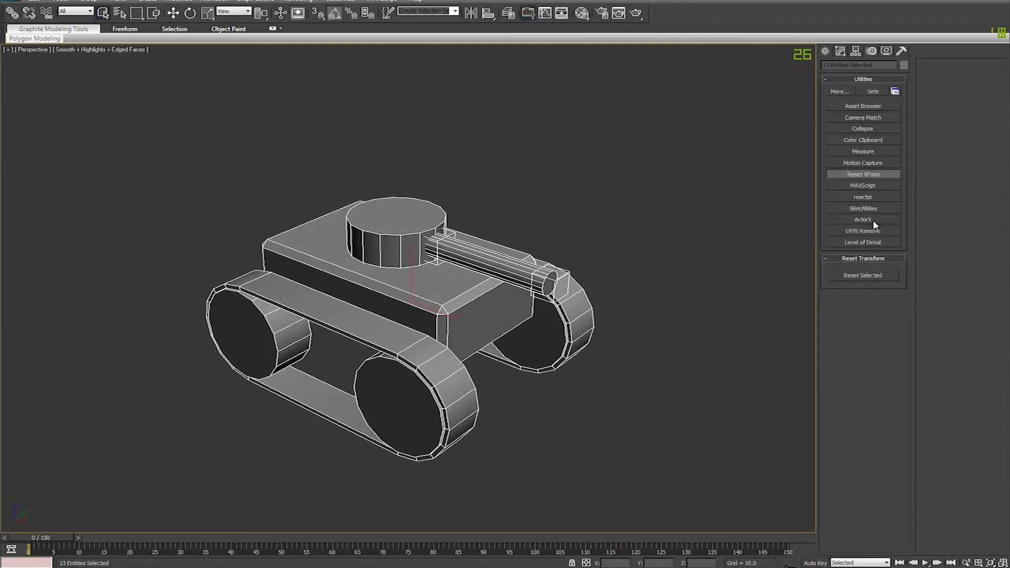
pyautogui.click(894, 92)
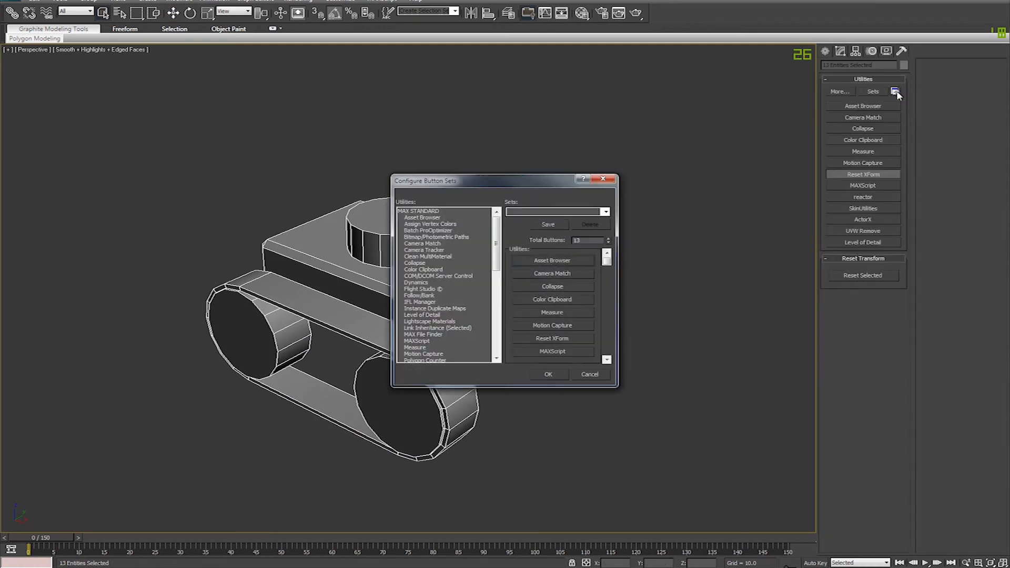
pyautogui.moveTo(494, 245); pyautogui.dragTo(517, 342)
pyautogui.moveTo(607, 259); pyautogui.dragTo(608, 351)
pyautogui.click(607, 238)
pyautogui.click(607, 360)
pyautogui.moveTo(404, 352); pyautogui.dragTo(552, 352)
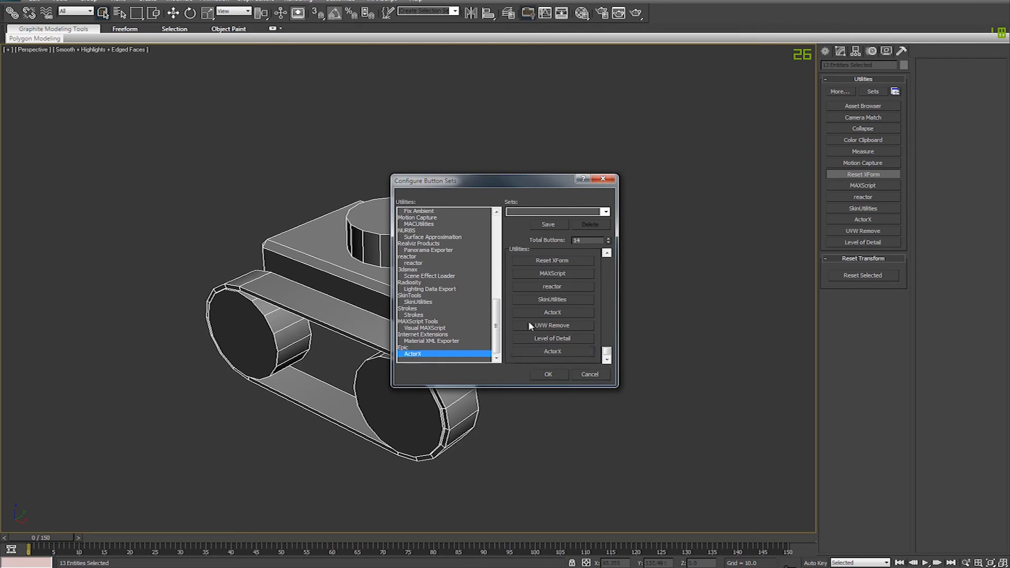
pyautogui.click(551, 375)
# - Open the ActorX utility and set its output folder to VehicleTutorial, keeping SK_VH_SuperTank as the mesh file name
pyautogui.click(863, 219)
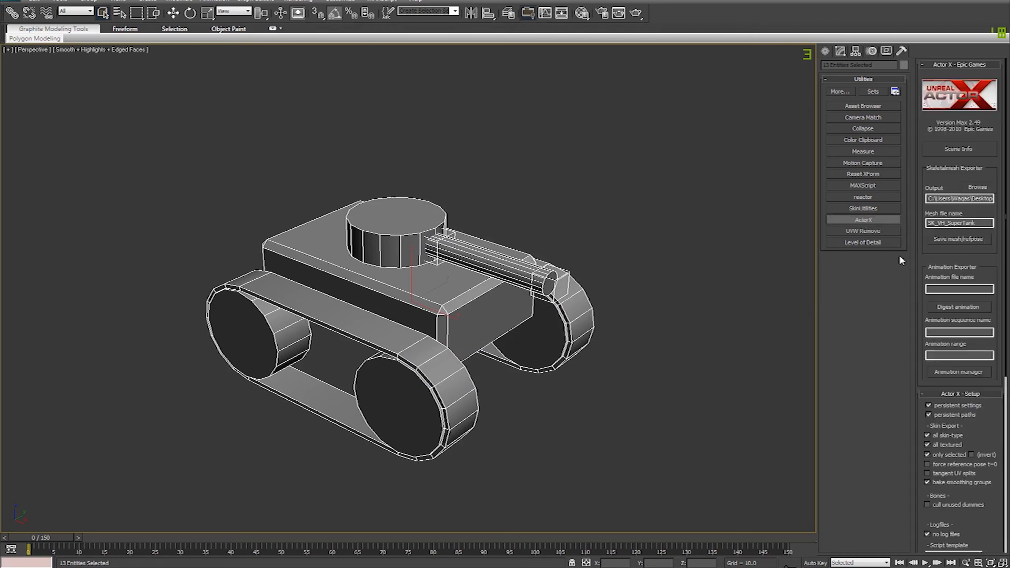
pyautogui.click(979, 186)
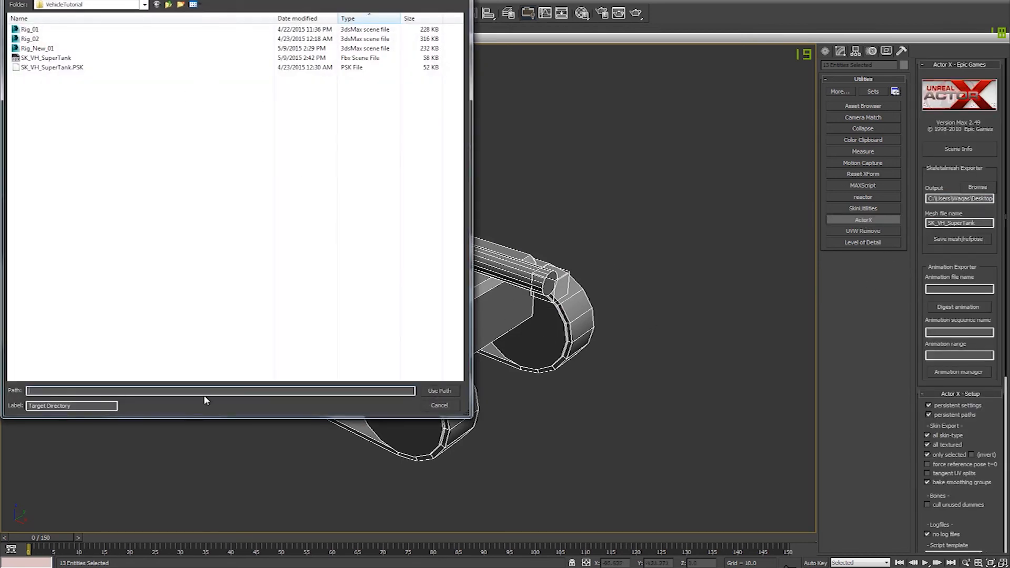
pyautogui.click(450, 391)
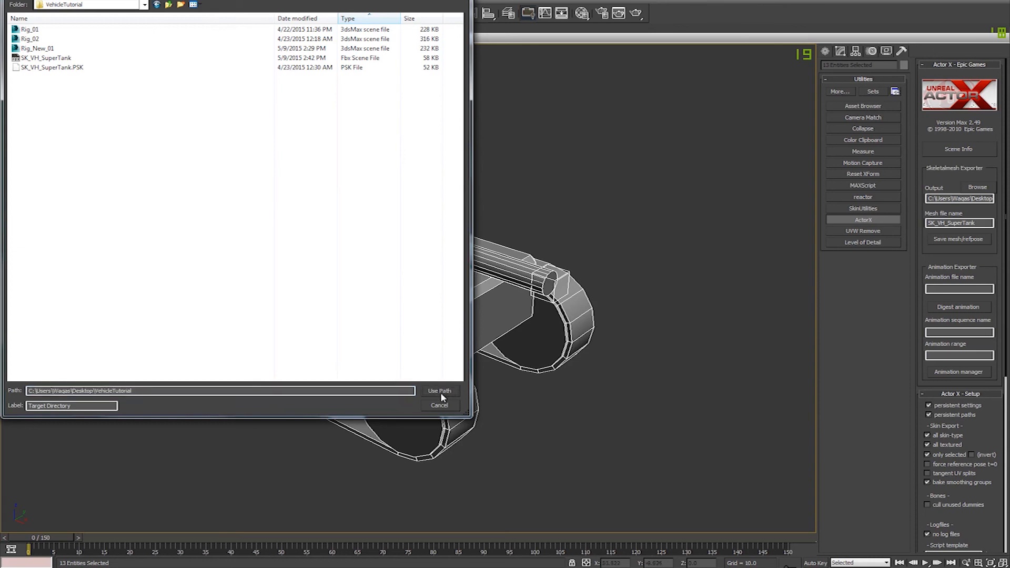
pyautogui.click(440, 392)
pyautogui.moveTo(981, 222)
pyautogui.mouseDown()
pyautogui.moveTo(917, 226)
pyautogui.moveTo(984, 226)
pyautogui.mouseUp()
pyautogui.click(936, 226)
pyautogui.click(981, 226)
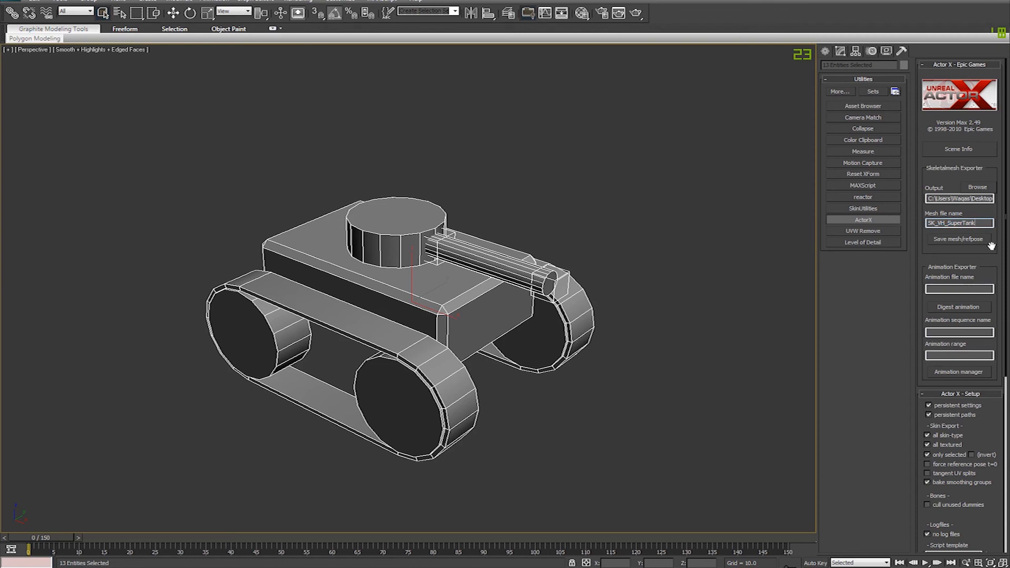
# - Examine the ActorX setup options for skin export, bones and log files
pyautogui.scroll(-3, 989, 289)
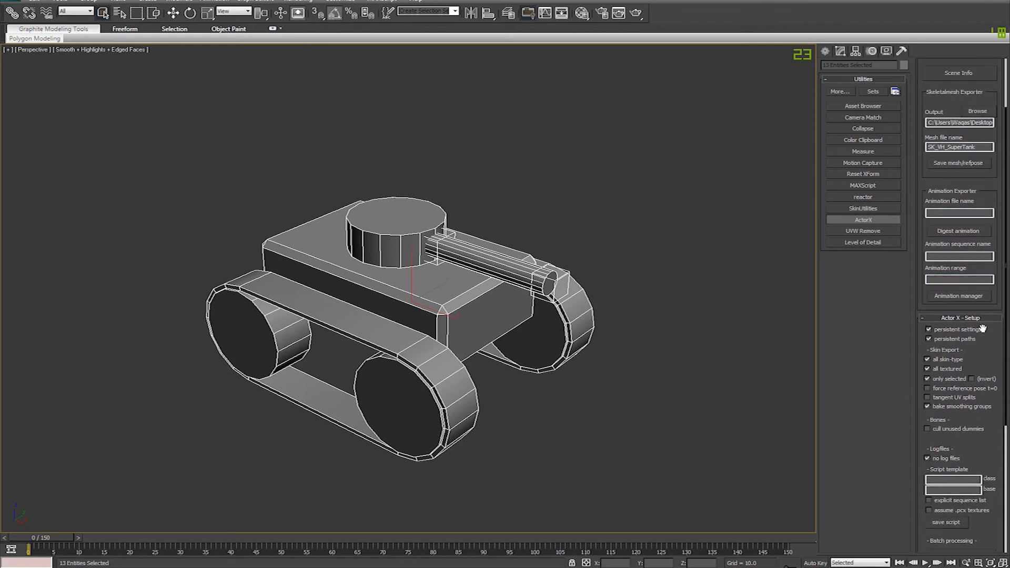
pyautogui.scroll(-1, 929, 333)
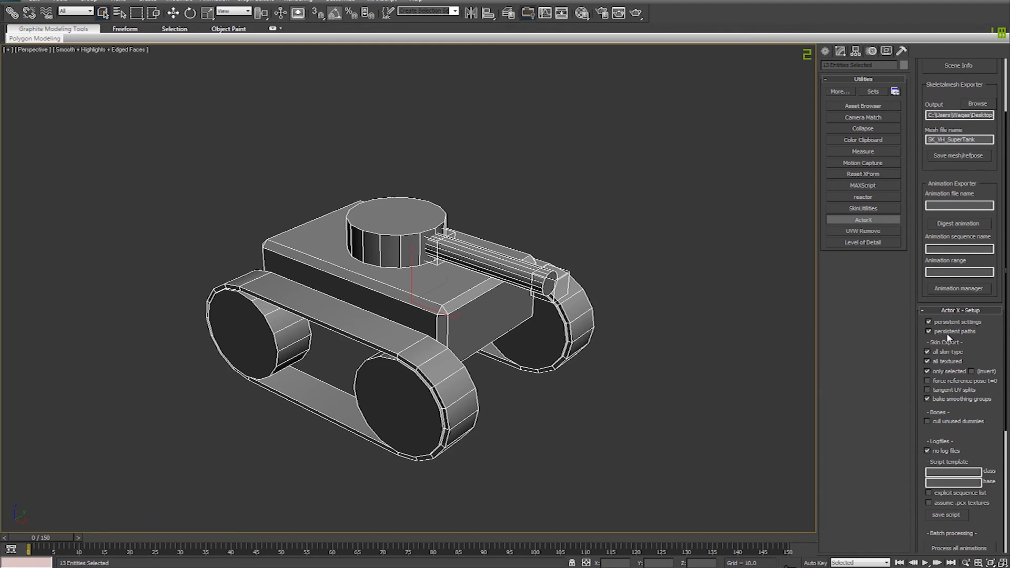
pyautogui.scroll(-1, 975, 344)
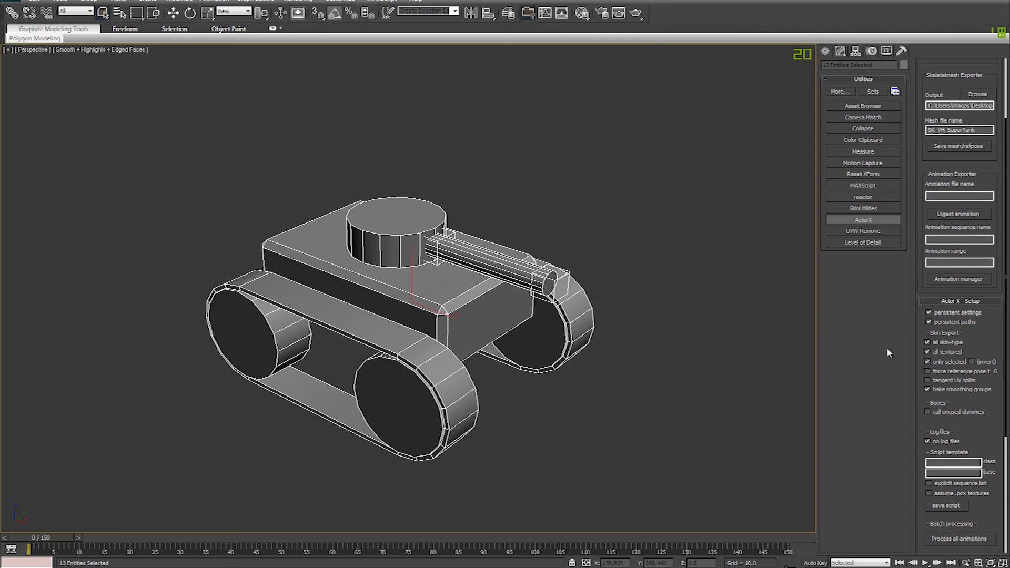
pyautogui.keyDown('alt'); pyautogui.moveTo(728, 323); pyautogui.dragTo(602, 339, button='middle'); pyautogui.keyUp('alt')
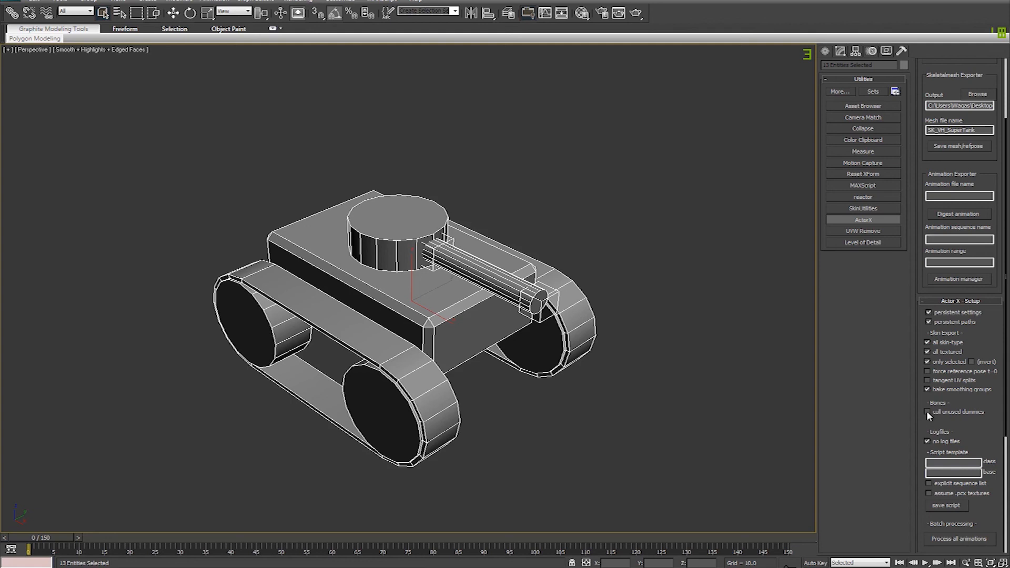
# - Clone the b_Turret_Fire dummy at the barrel tip as a copy named MT_Dummy
pyautogui.keyDown('alt'); pyautogui.moveTo(649, 293); pyautogui.dragTo(641, 185, button='middle'); pyautogui.keyUp('alt')
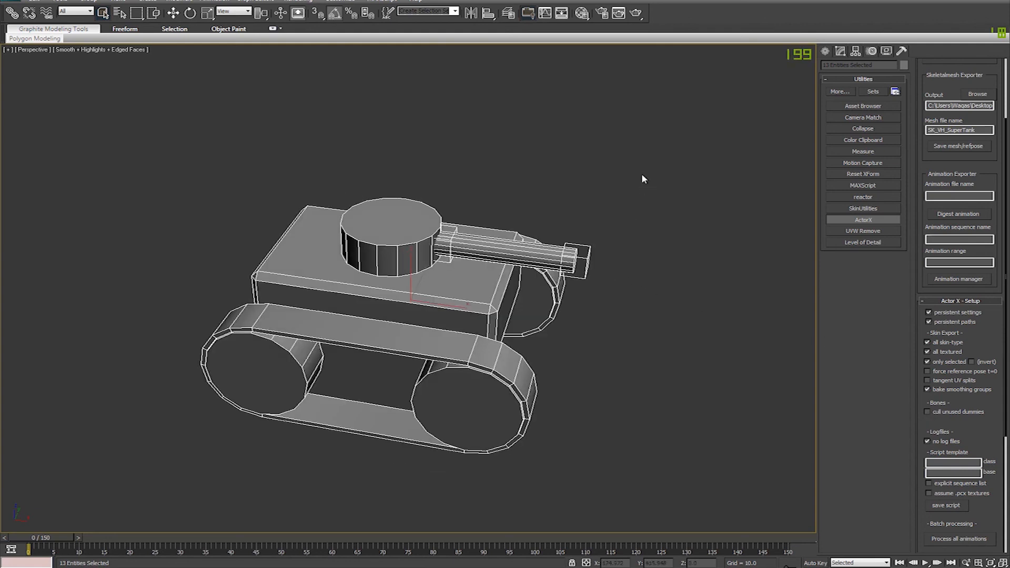
pyautogui.click(594, 184)
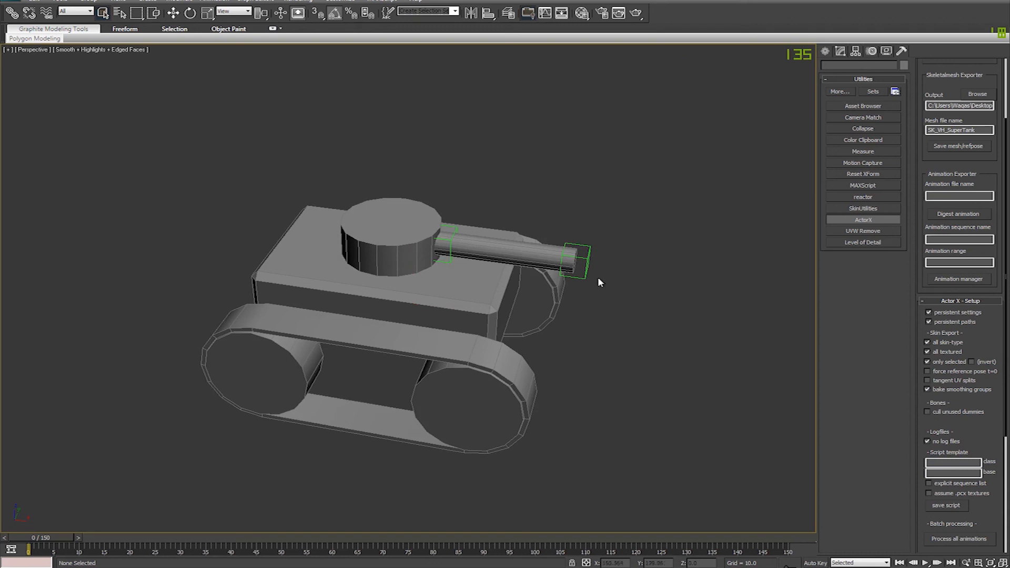
pyautogui.keyDown('shift'); pyautogui.moveTo(587, 273); pyautogui.dragTo(587, 281); pyautogui.keyUp('shift')
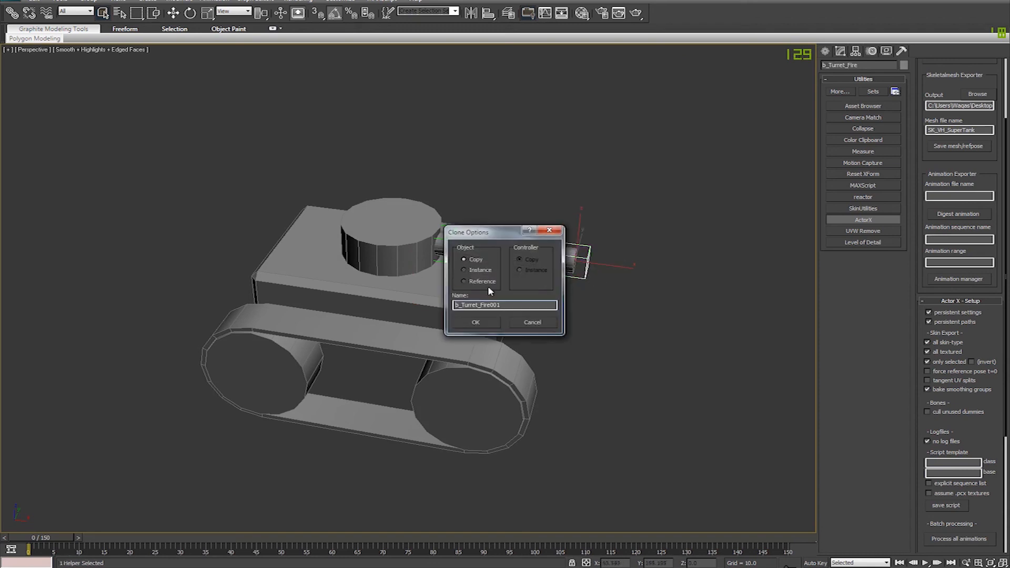
pyautogui.moveTo(503, 304); pyautogui.dragTo(454, 305)
pyautogui.write('MT_Dummy')
pyautogui.press('Return')
pyautogui.press('w')
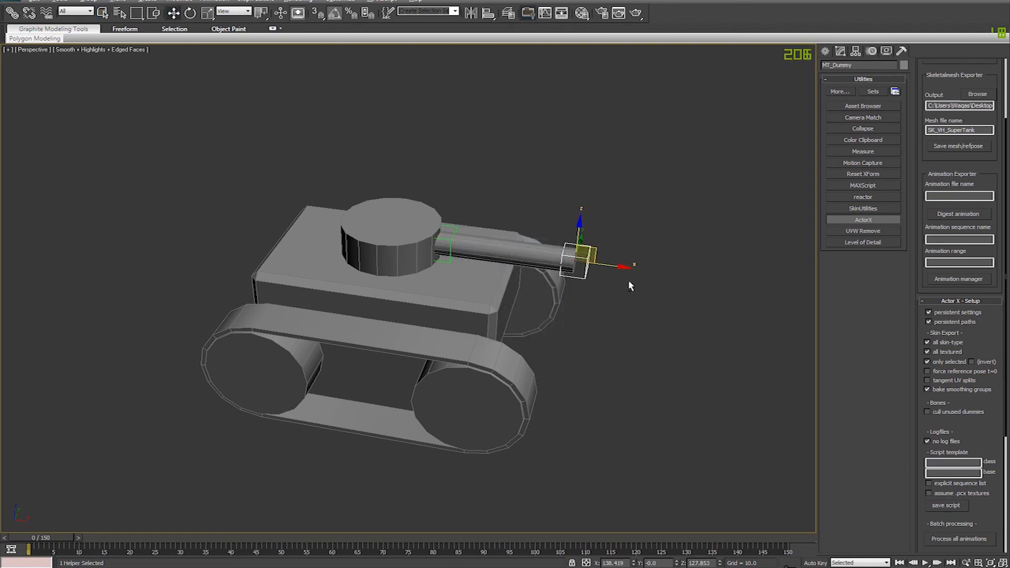
# - Move MT_Dummy from the barrel tip to the hull beside the turret, at about X 19, Y -47, and deselect it
pyautogui.keyDown('alt'); pyautogui.moveTo(628, 279); pyautogui.dragTo(589, 337, button='middle'); pyautogui.keyUp('alt')
pyautogui.moveTo(569, 345); pyautogui.dragTo(395, 302)
pyautogui.keyDown('alt'); pyautogui.moveTo(509, 351); pyautogui.dragTo(601, 243, button='middle'); pyautogui.keyUp('alt')
pyautogui.click(641, 197)
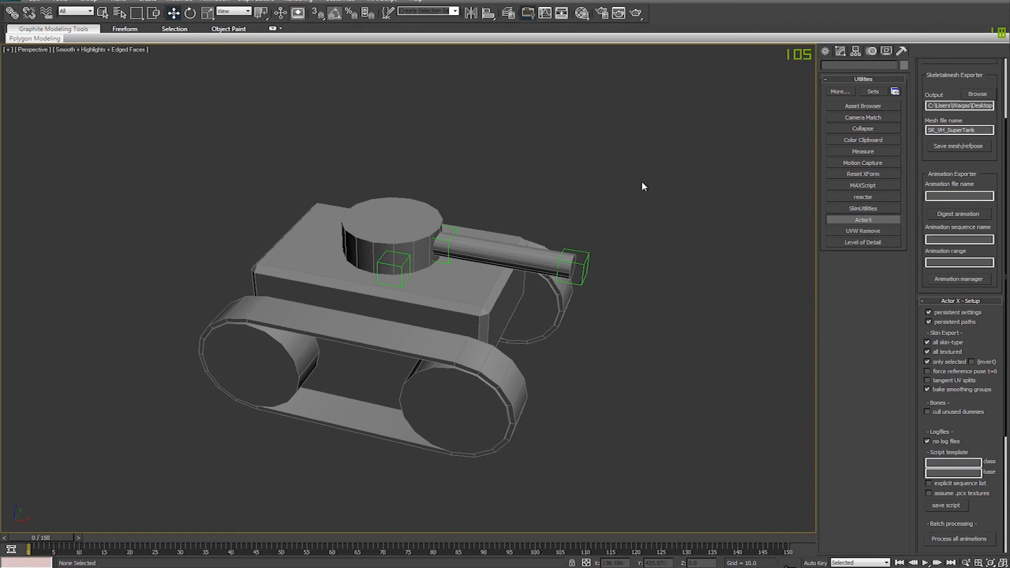
# - Select the whole tank with all its dummies and turn on culling of unused dummies in the ActorX setup
pyautogui.keyDown('alt'); pyautogui.moveTo(659, 179); pyautogui.dragTo(617, 178, button='middle'); pyautogui.keyUp('alt')
pyautogui.click(359, 250)
pyautogui.moveTo(168, 131); pyautogui.dragTo(712, 518)
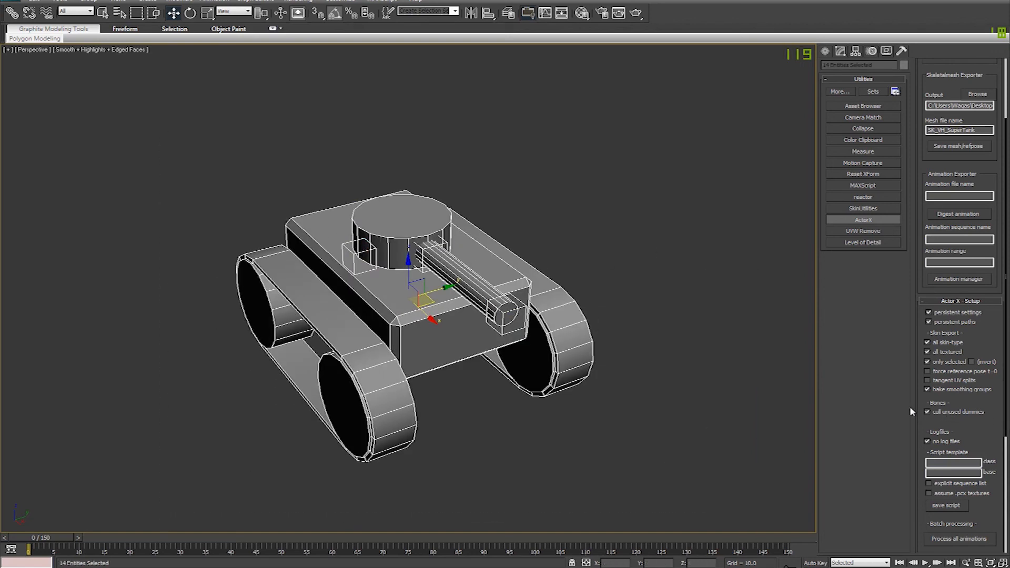
# - Select the unlinked MT_Dummy beside the turret and delete it from the scene
pyautogui.click(354, 254)
pyautogui.keyDown('alt'); pyautogui.moveTo(451, 285); pyautogui.dragTo(545, 377, button='middle'); pyautogui.keyUp('alt')
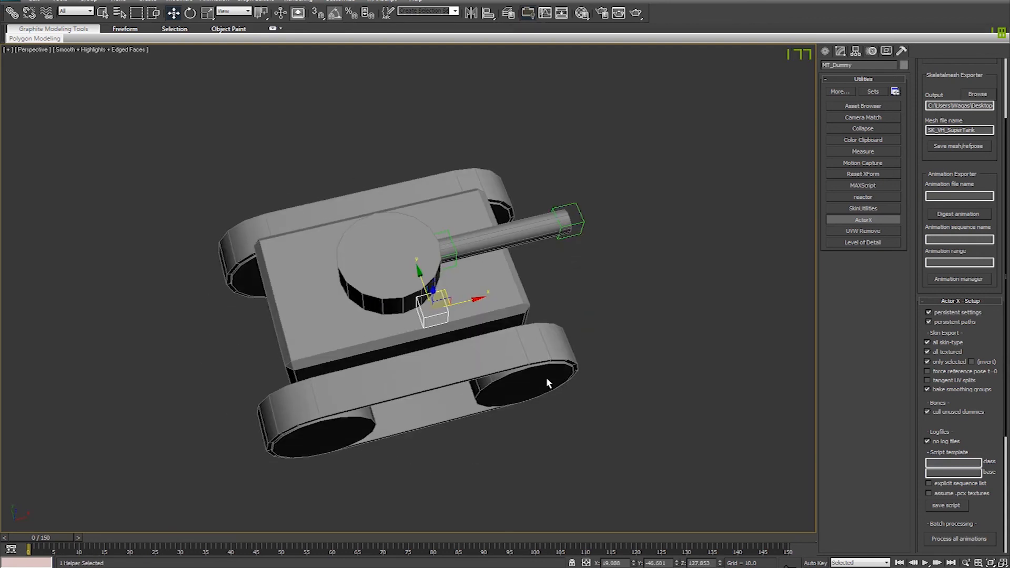
pyautogui.keyDown('alt'); pyautogui.moveTo(572, 345); pyautogui.dragTo(367, 290, button='middle'); pyautogui.keyUp('alt')
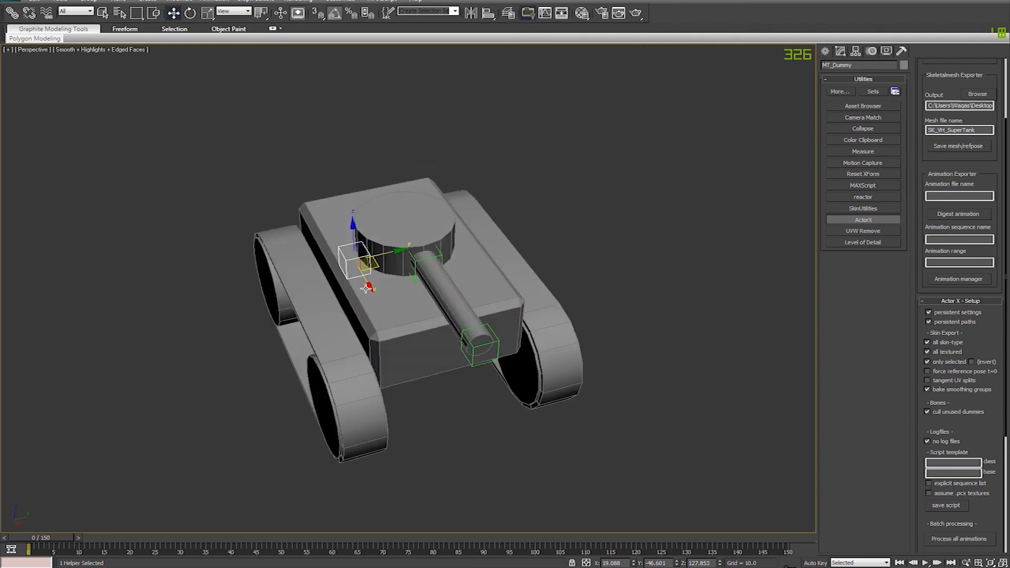
pyautogui.click(595, 254)
pyautogui.keyDown('alt'); pyautogui.moveTo(561, 316); pyautogui.dragTo(628, 301, button='middle'); pyautogui.keyUp('alt')
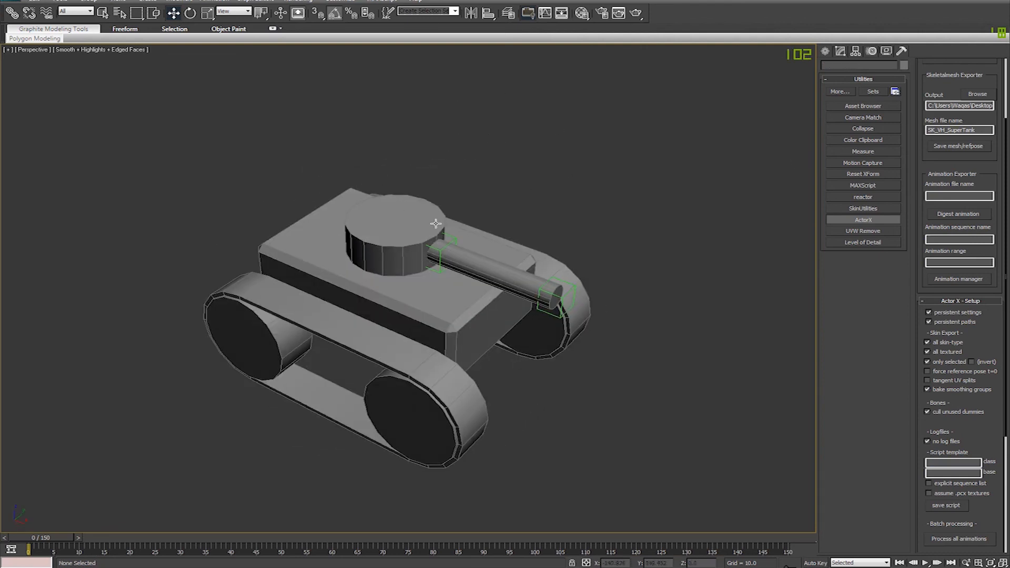
# - Select the whole tank with all its dummies and turn off culling of unused dummies in the ActorX setup
pyautogui.press('F3')
pyautogui.press('F3')
pyautogui.moveTo(660, 136); pyautogui.dragTo(139, 534)
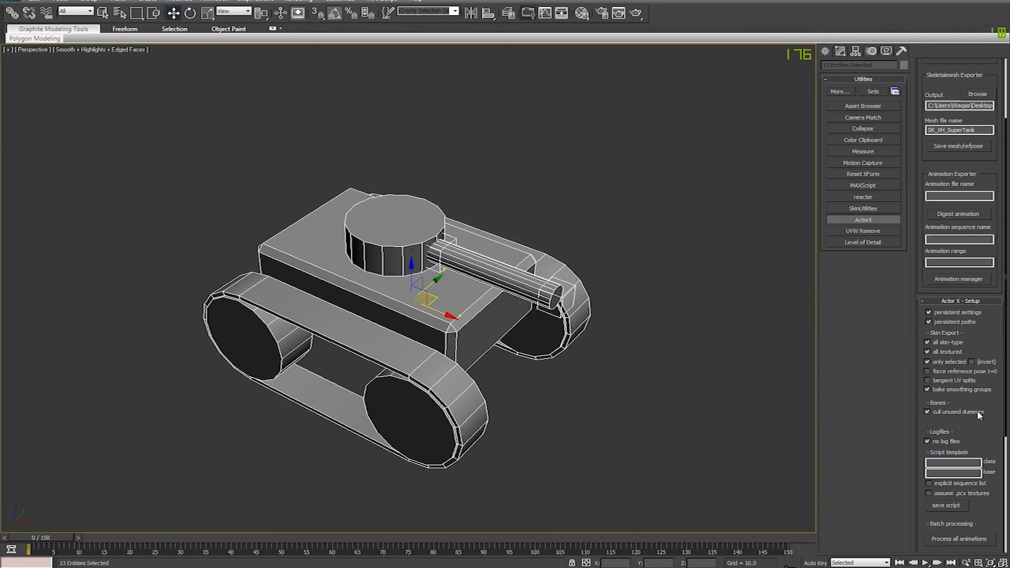
pyautogui.keyDown('alt'); pyautogui.moveTo(640, 398); pyautogui.dragTo(583, 377, button='middle'); pyautogui.keyUp('alt')
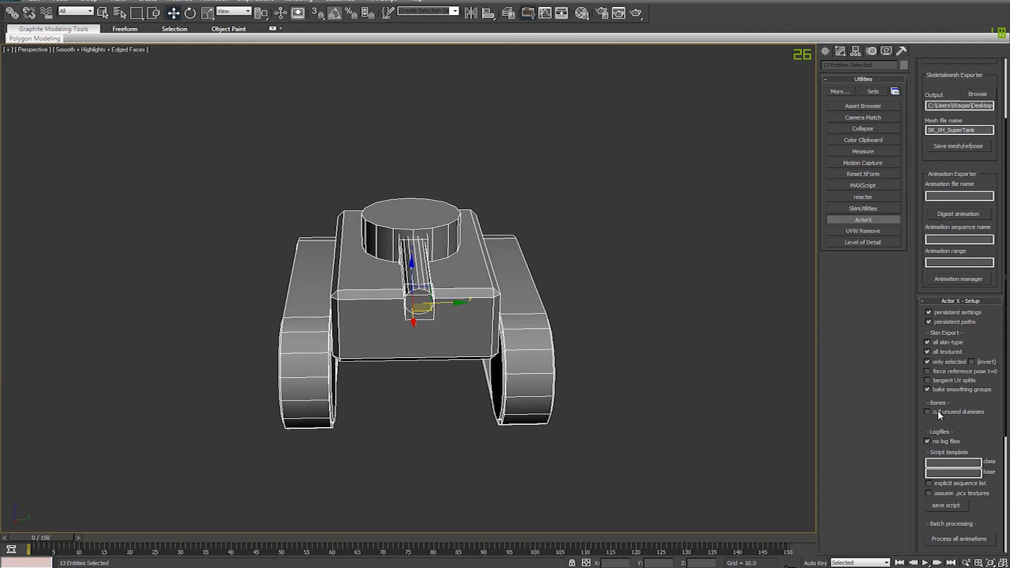
pyautogui.keyDown('alt'); pyautogui.moveTo(757, 411); pyautogui.dragTo(683, 414, button='middle'); pyautogui.keyUp('alt')
# - Export the selected tank through ActorX as the skeletal mesh SK_VH_SuperTank
pyautogui.scroll(5, 945, 238)
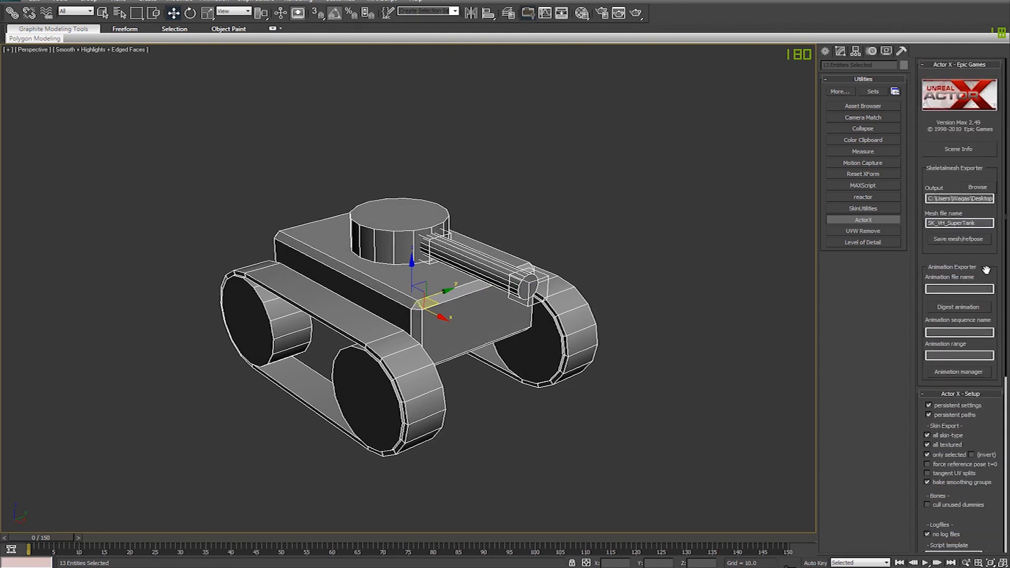
pyautogui.click(945, 239)
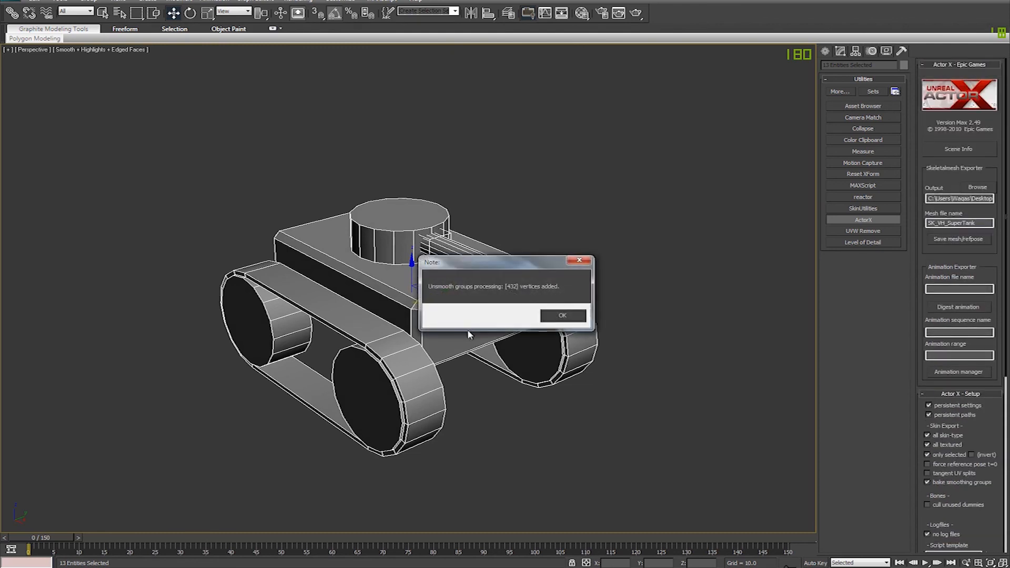
pyautogui.click(578, 314)
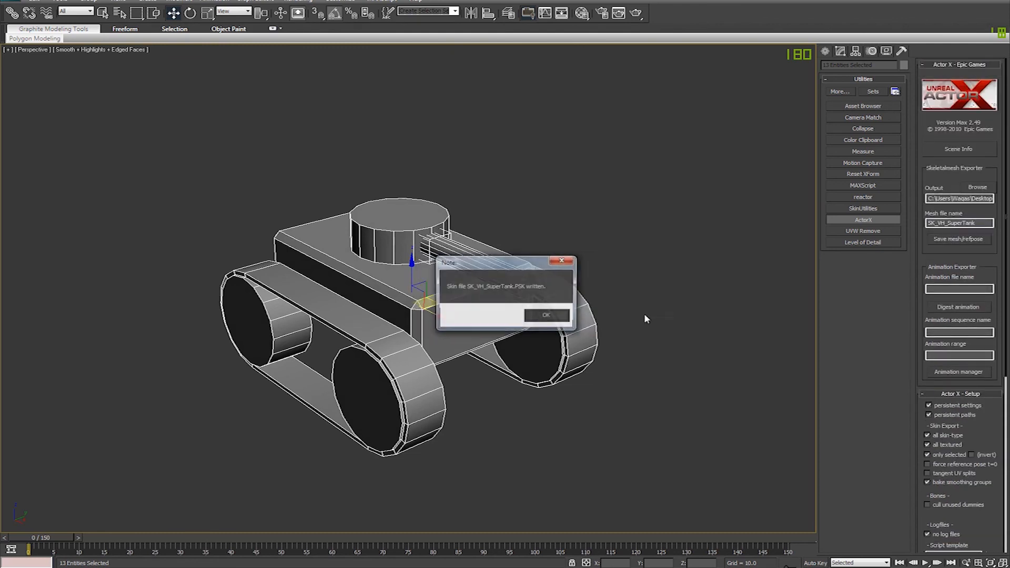
# - Switch to Windows Explorer, open the VehicleTutorial folder on the Desktop and check for the exported SK_VH_SuperTank.PSK file
pyautogui.press('super+e')
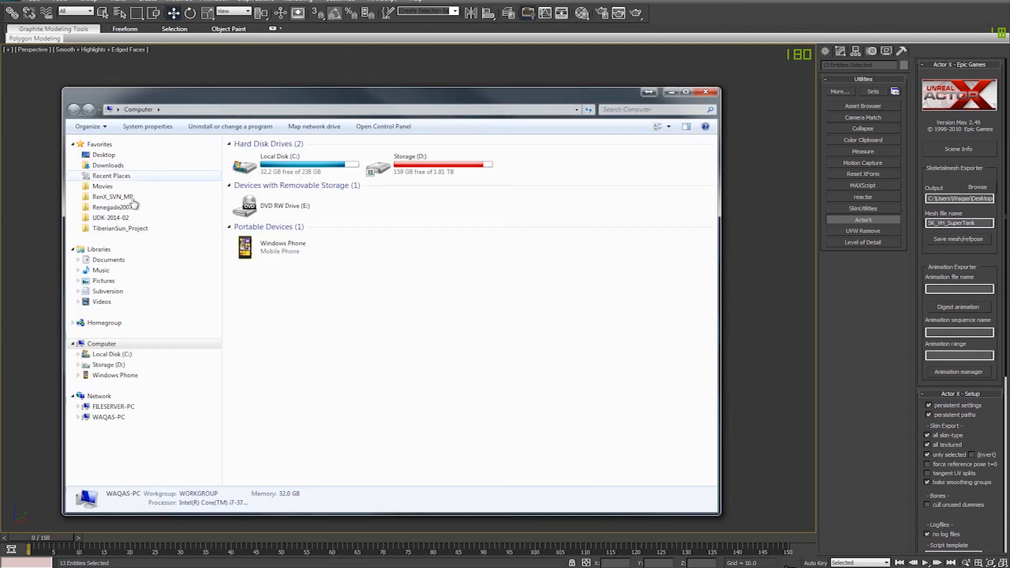
pyautogui.click(104, 155)
pyautogui.scroll(-10, 419, 321)
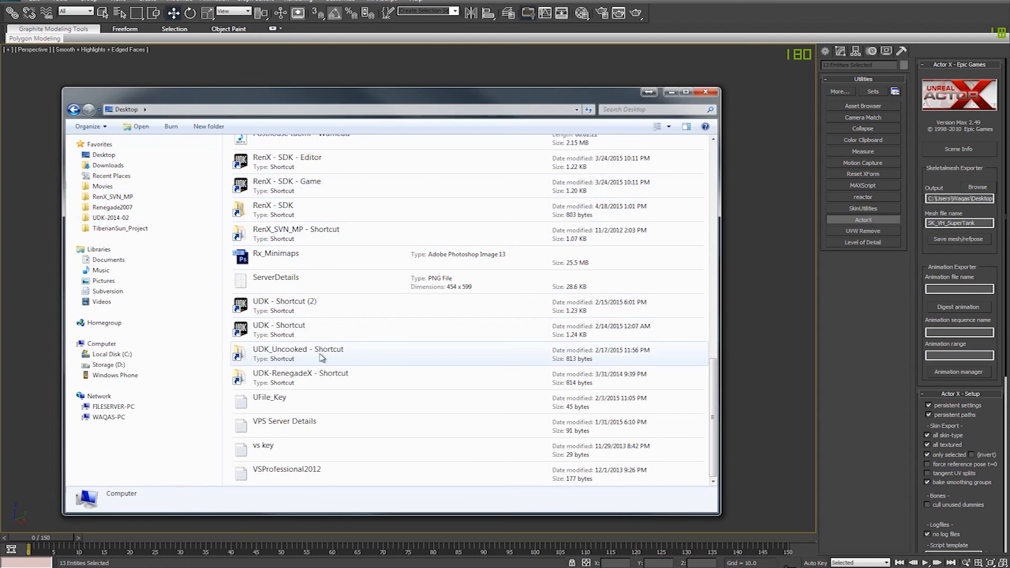
pyautogui.click(343, 218)
pyautogui.scroll(4, 342, 223)
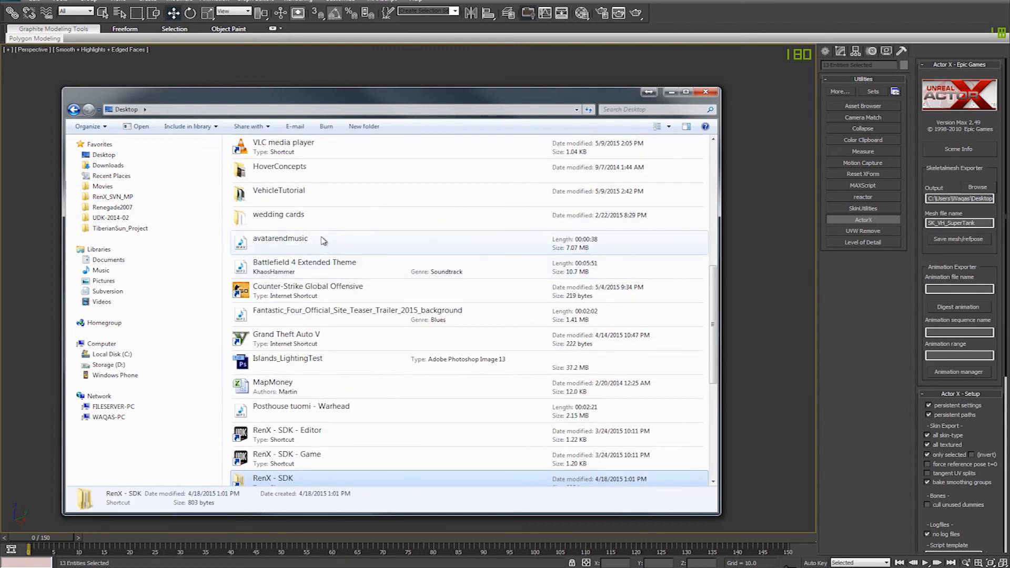
pyautogui.scroll(1, 318, 227)
pyautogui.doubleClick(317, 262)
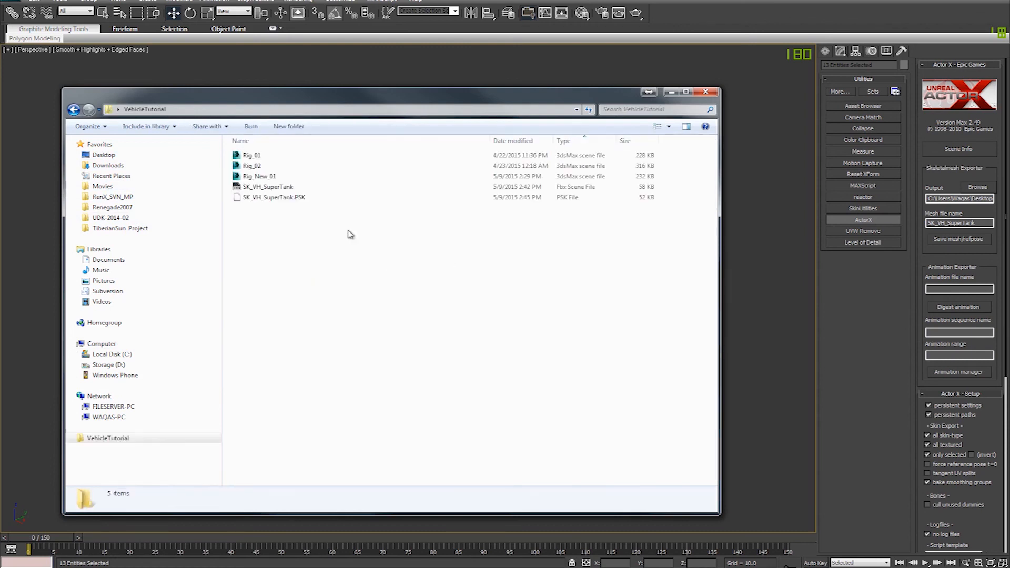
pyautogui.click(336, 200)
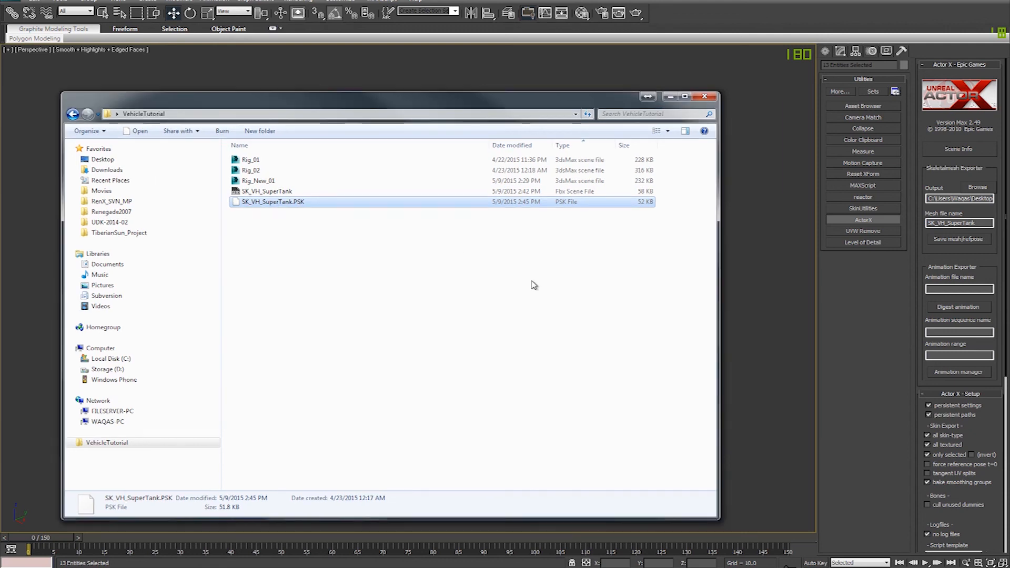
pyautogui.click(531, 280)
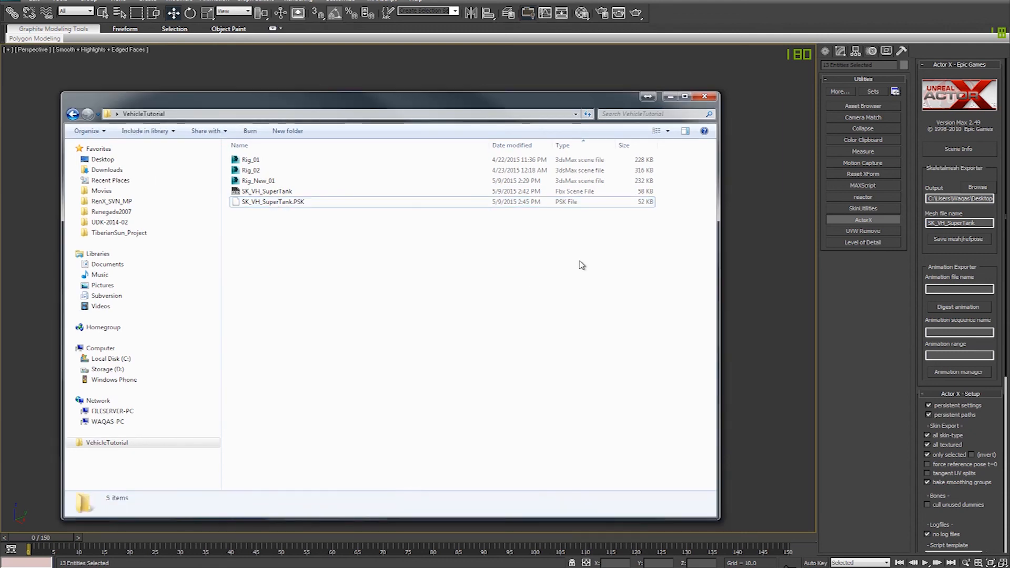